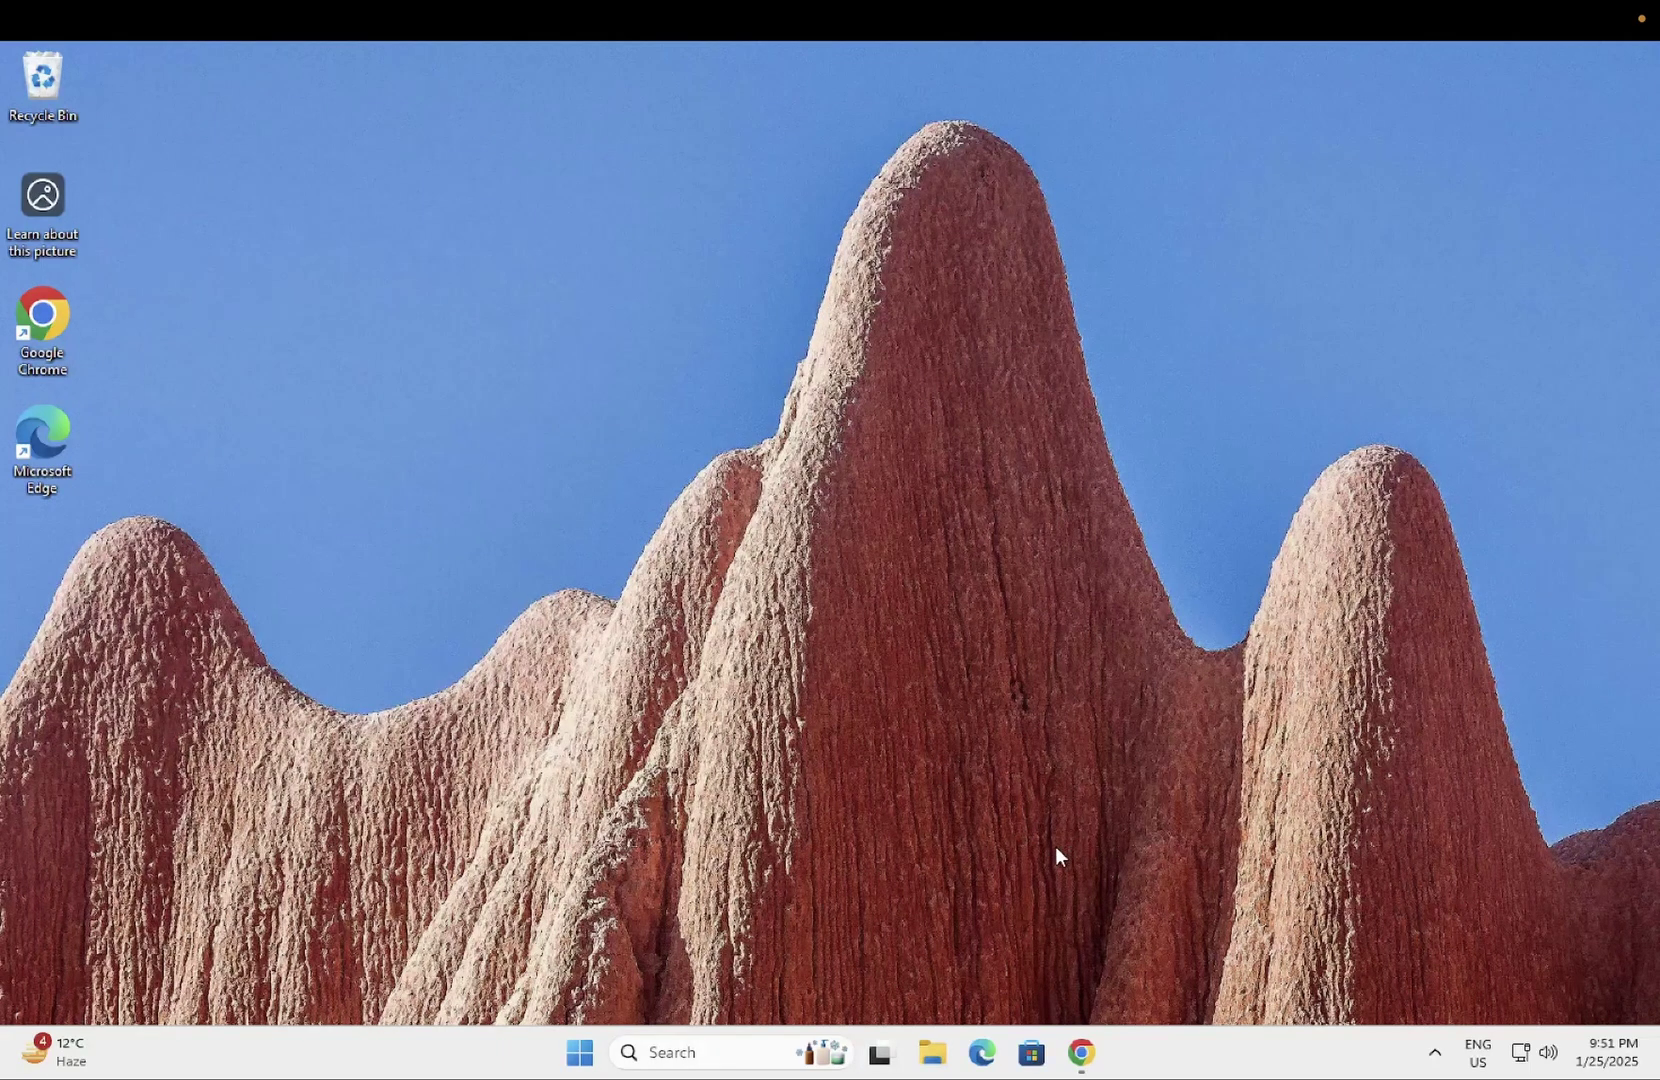
Step: Launch Google Chrome from the taskbar to reach the Neat Download Manager website
left_click(1078, 1050)
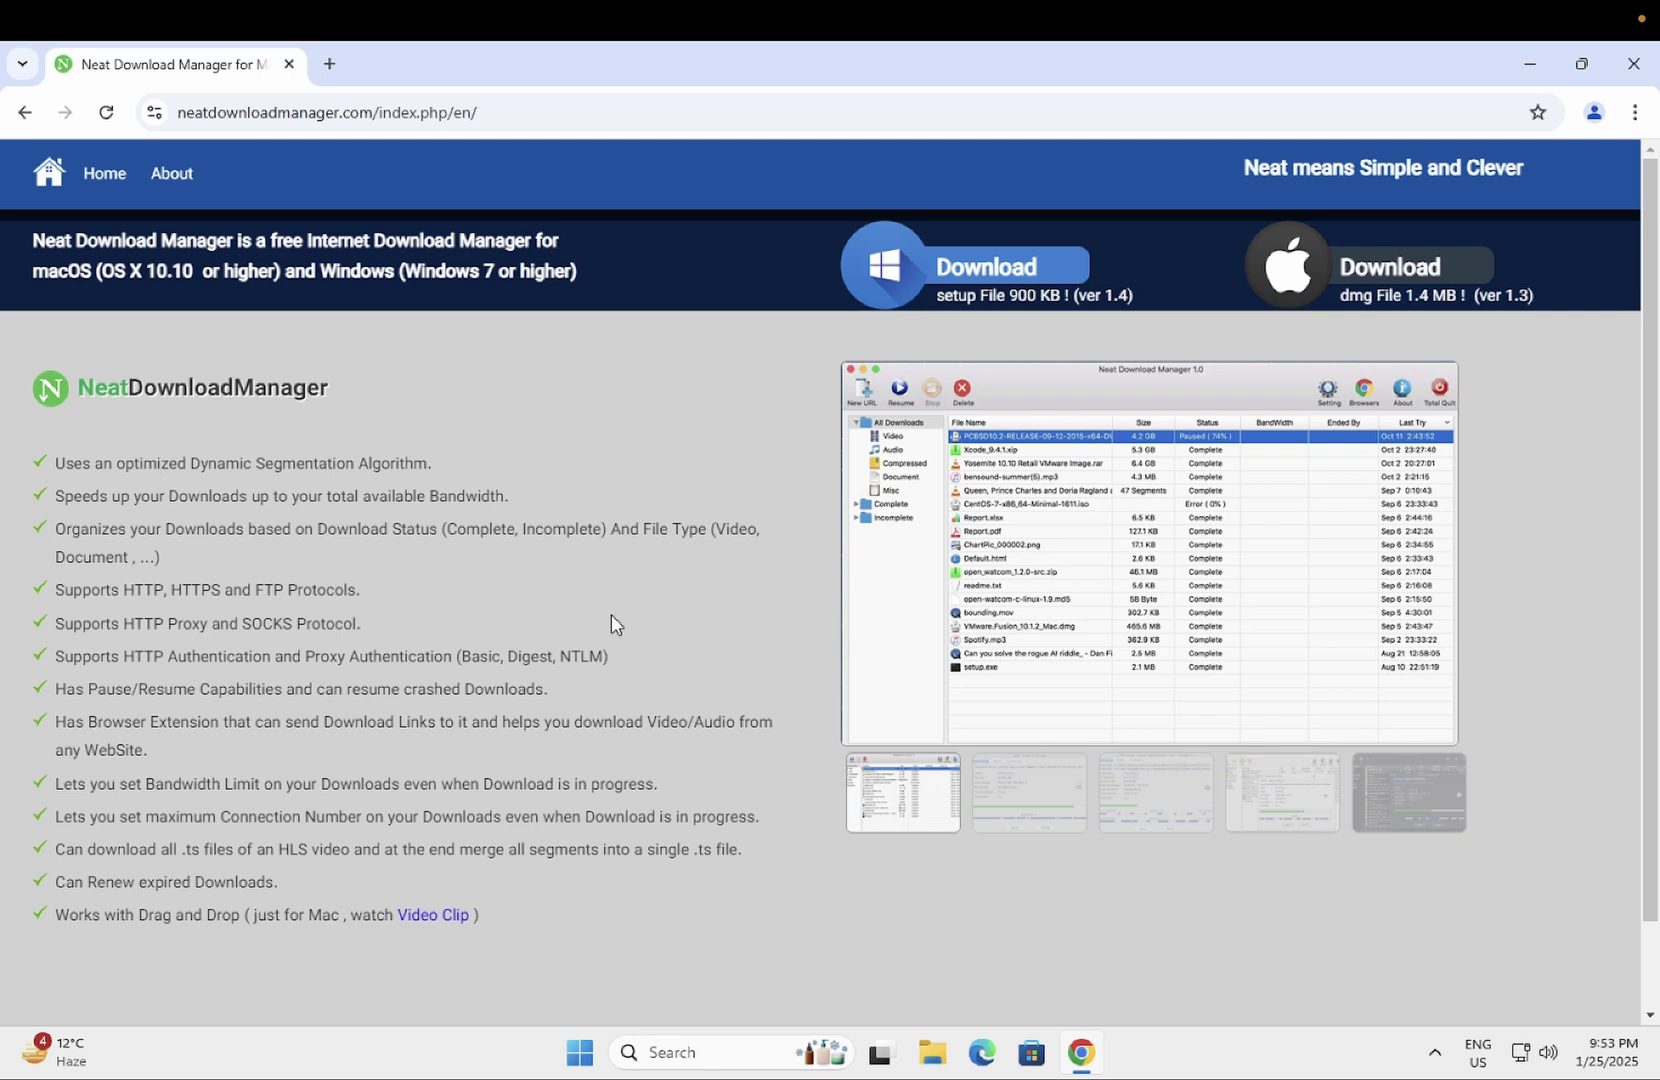
Step: Download the Windows installer NeatDM_setup.exe and run it from Chrome's downloads list
left_click(1000, 287)
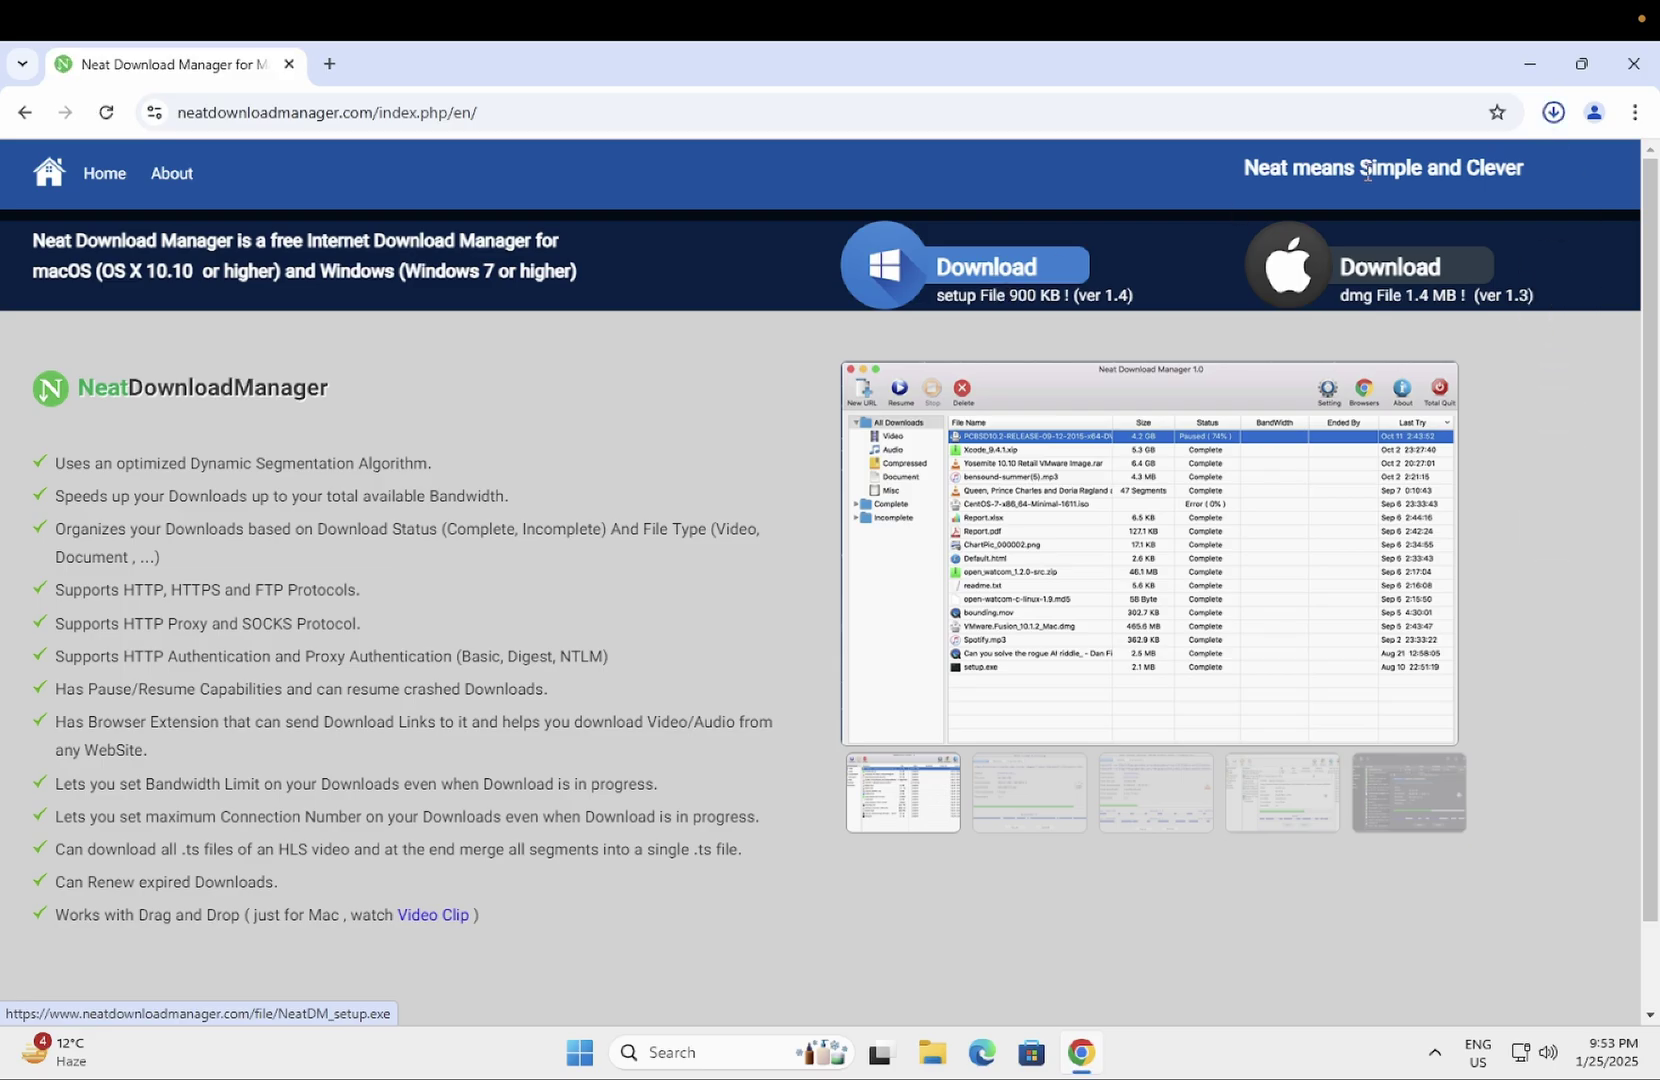
left_click(1552, 113)
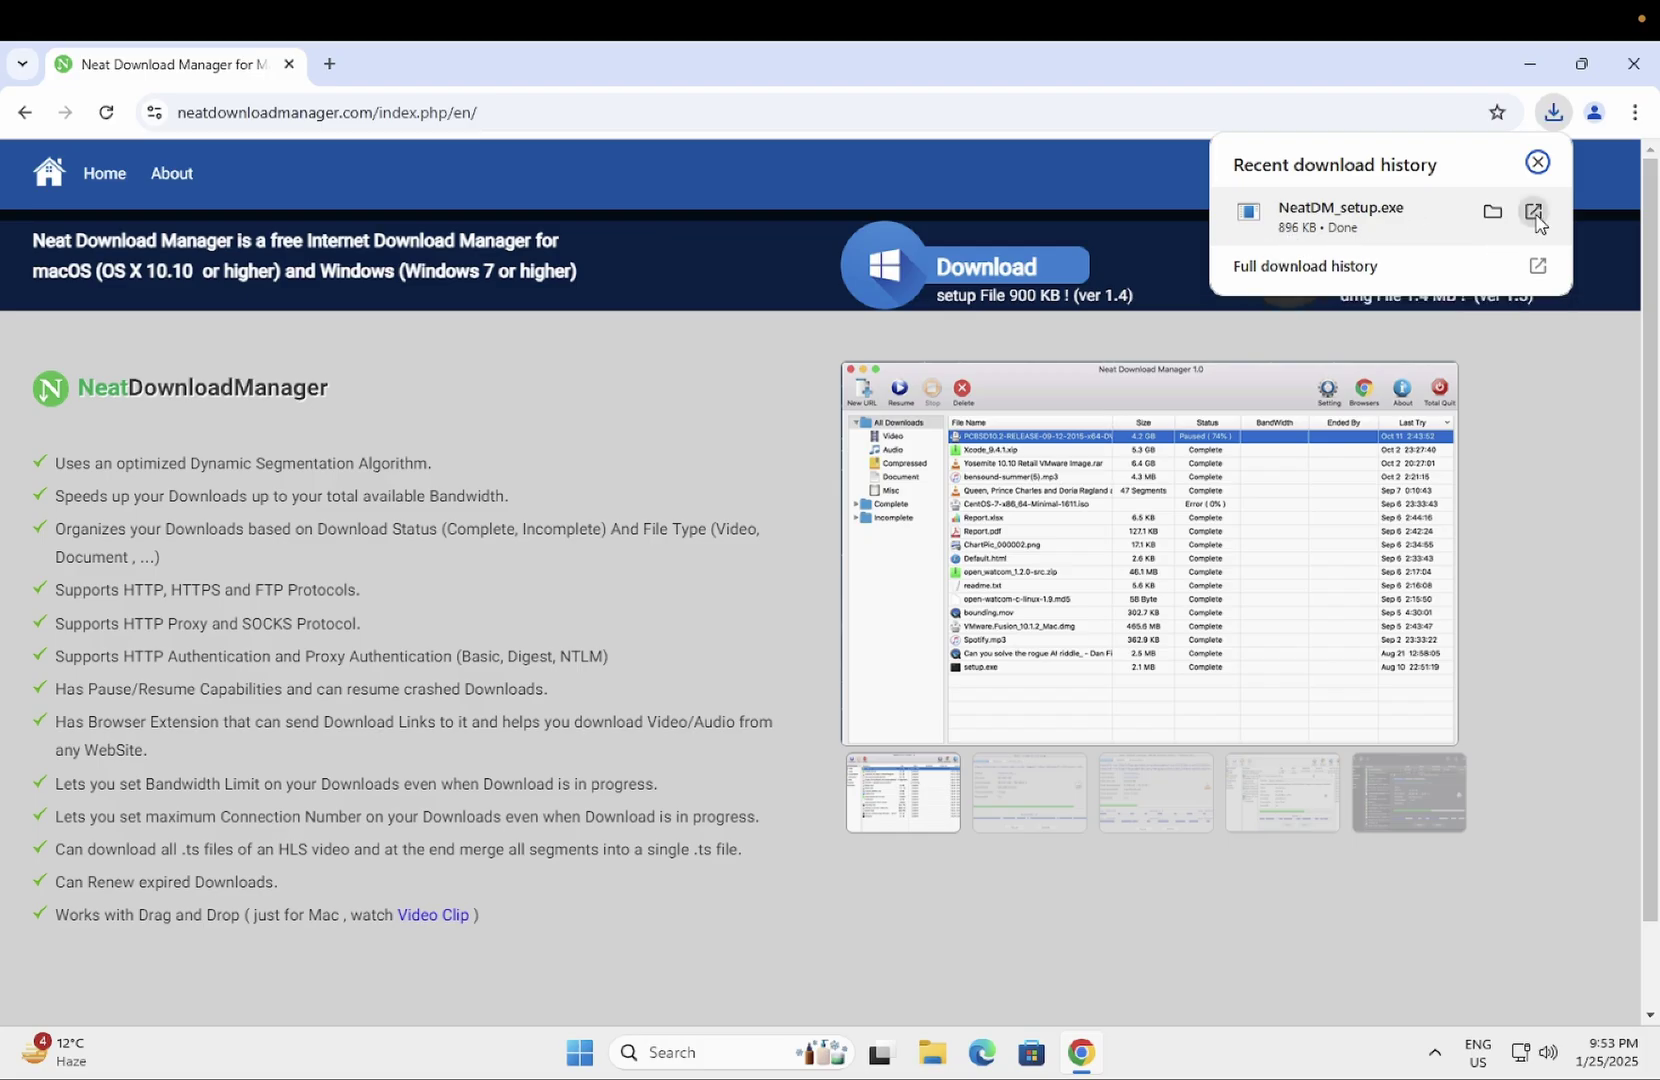
left_click(1534, 211)
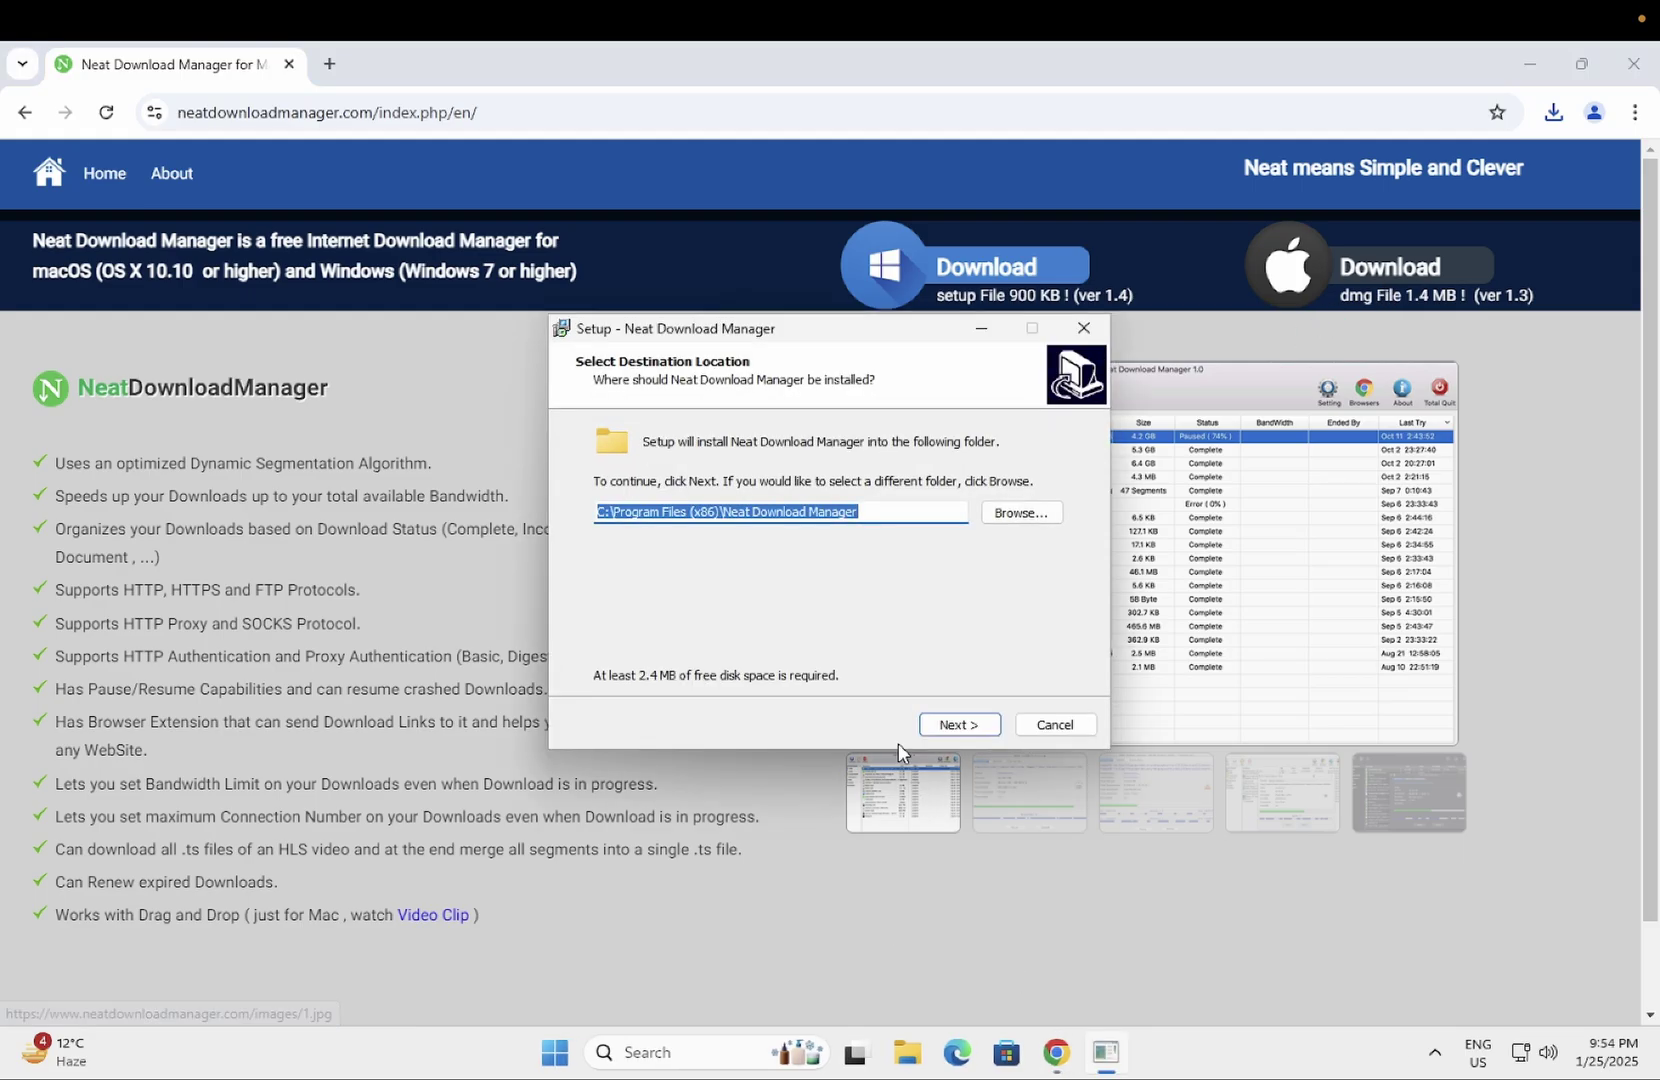
Step: Install Neat Download Manager to the default folder, keeping 'Create a desktop shortcut' checked
left_click(953, 735)
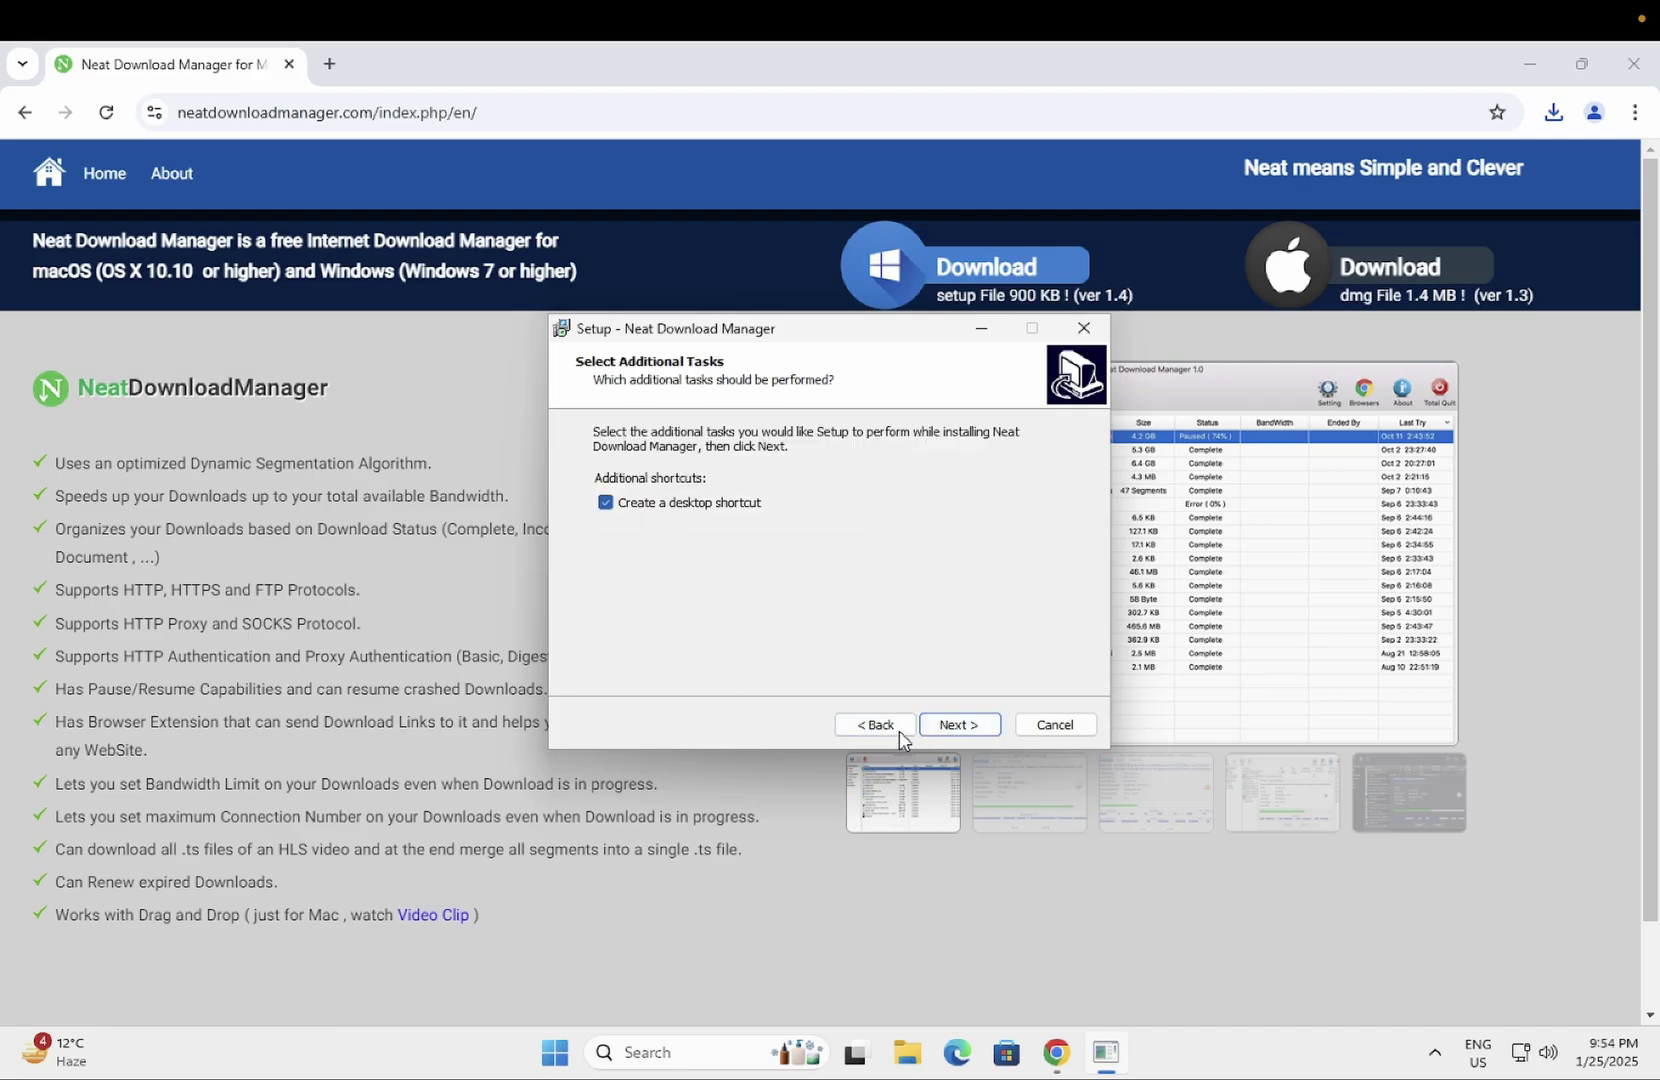
left_click(951, 727)
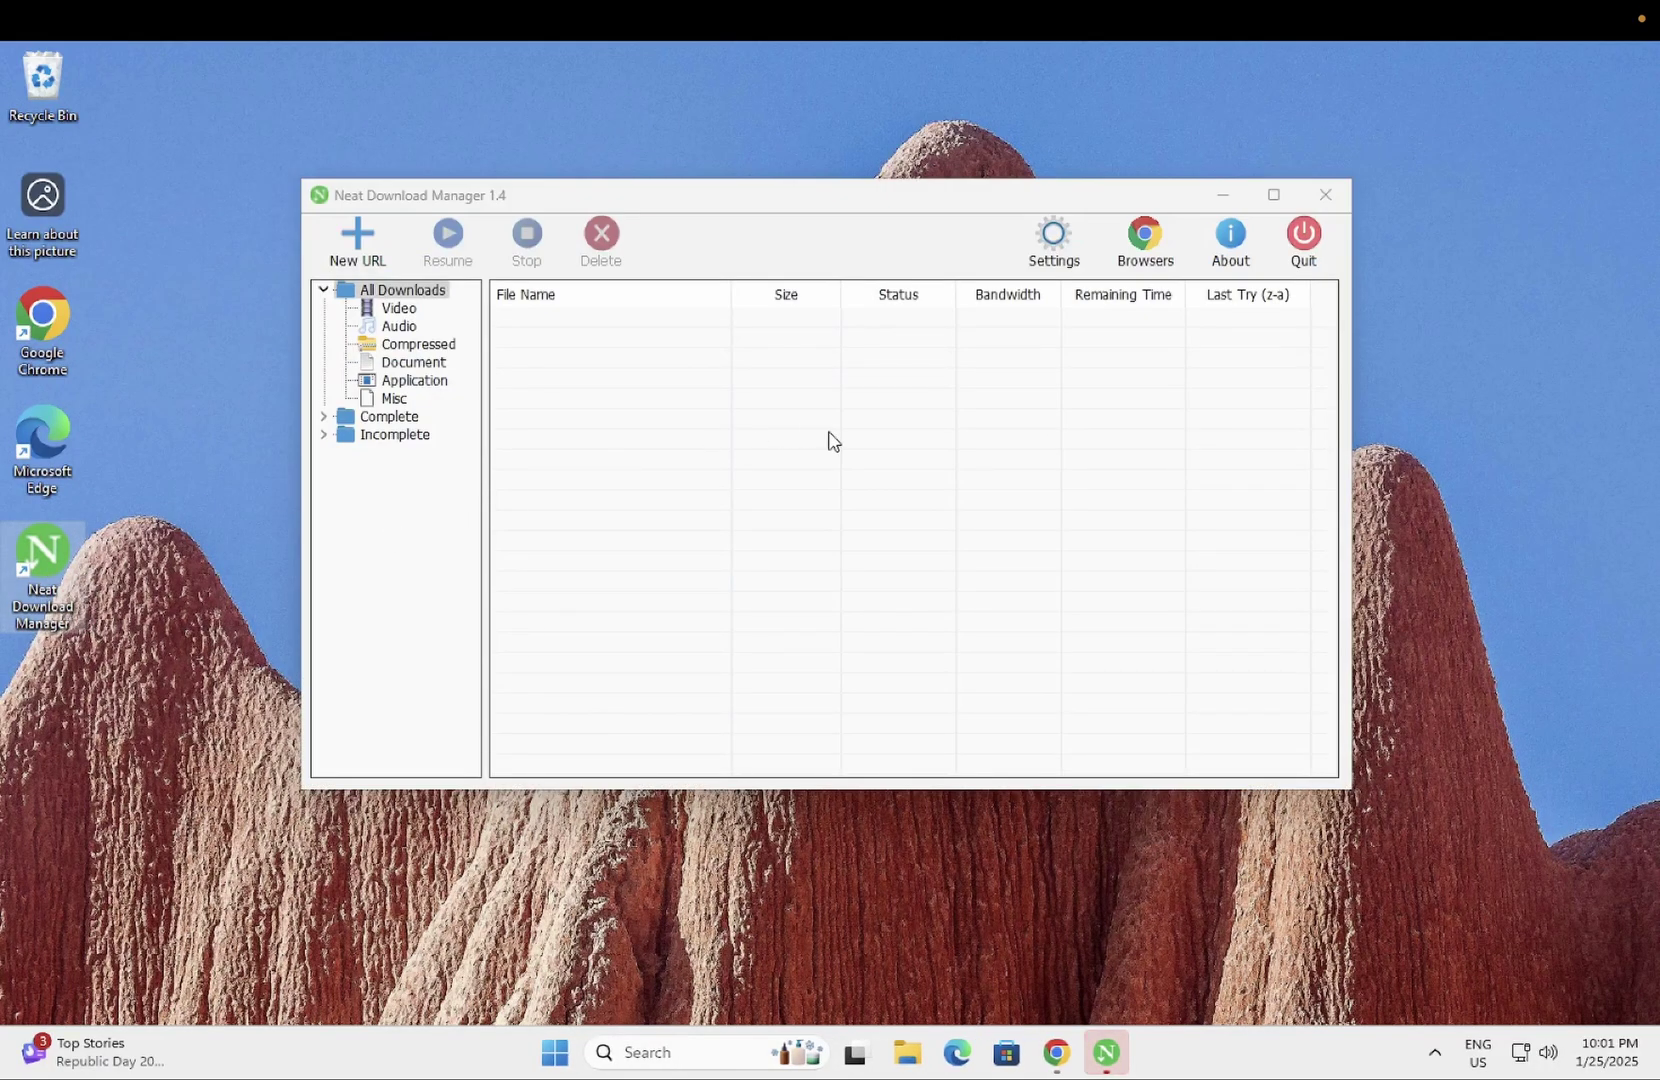
Step: Review the General, Proxy/Socks and Passwords settings unchanged, then bring up the Browsers options
left_click(1052, 254)
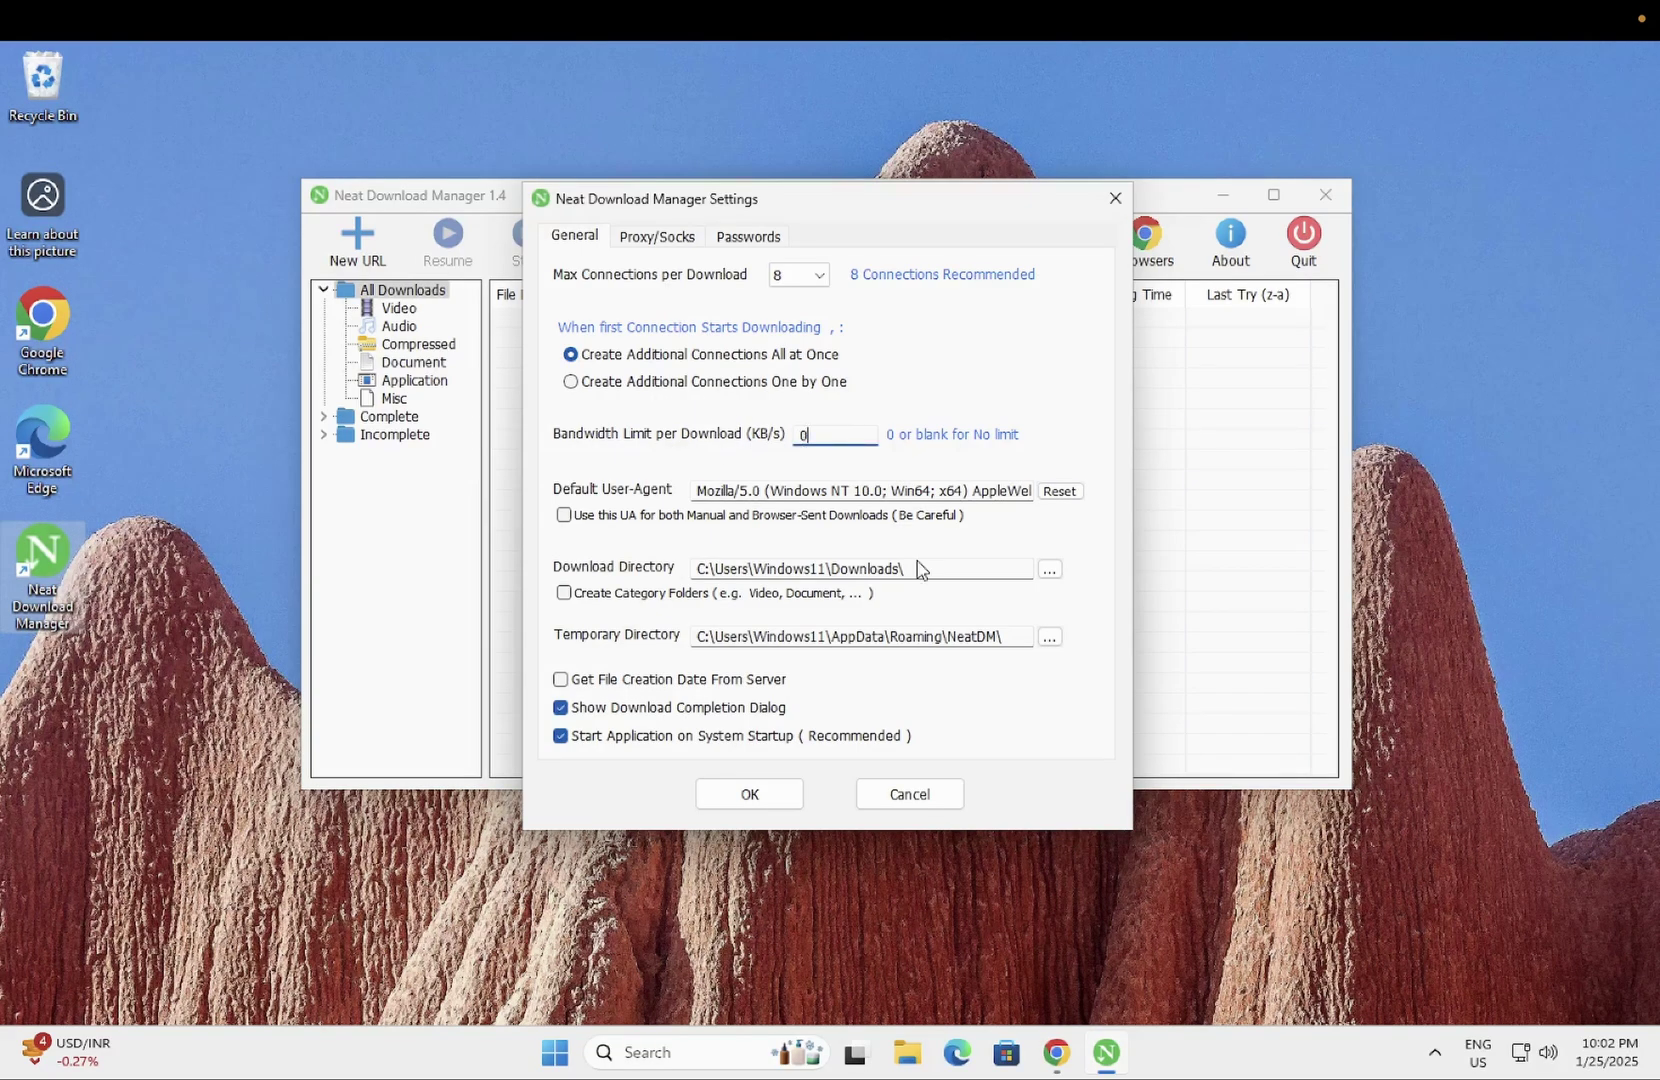
left_click_drag(927, 567, 695, 567)
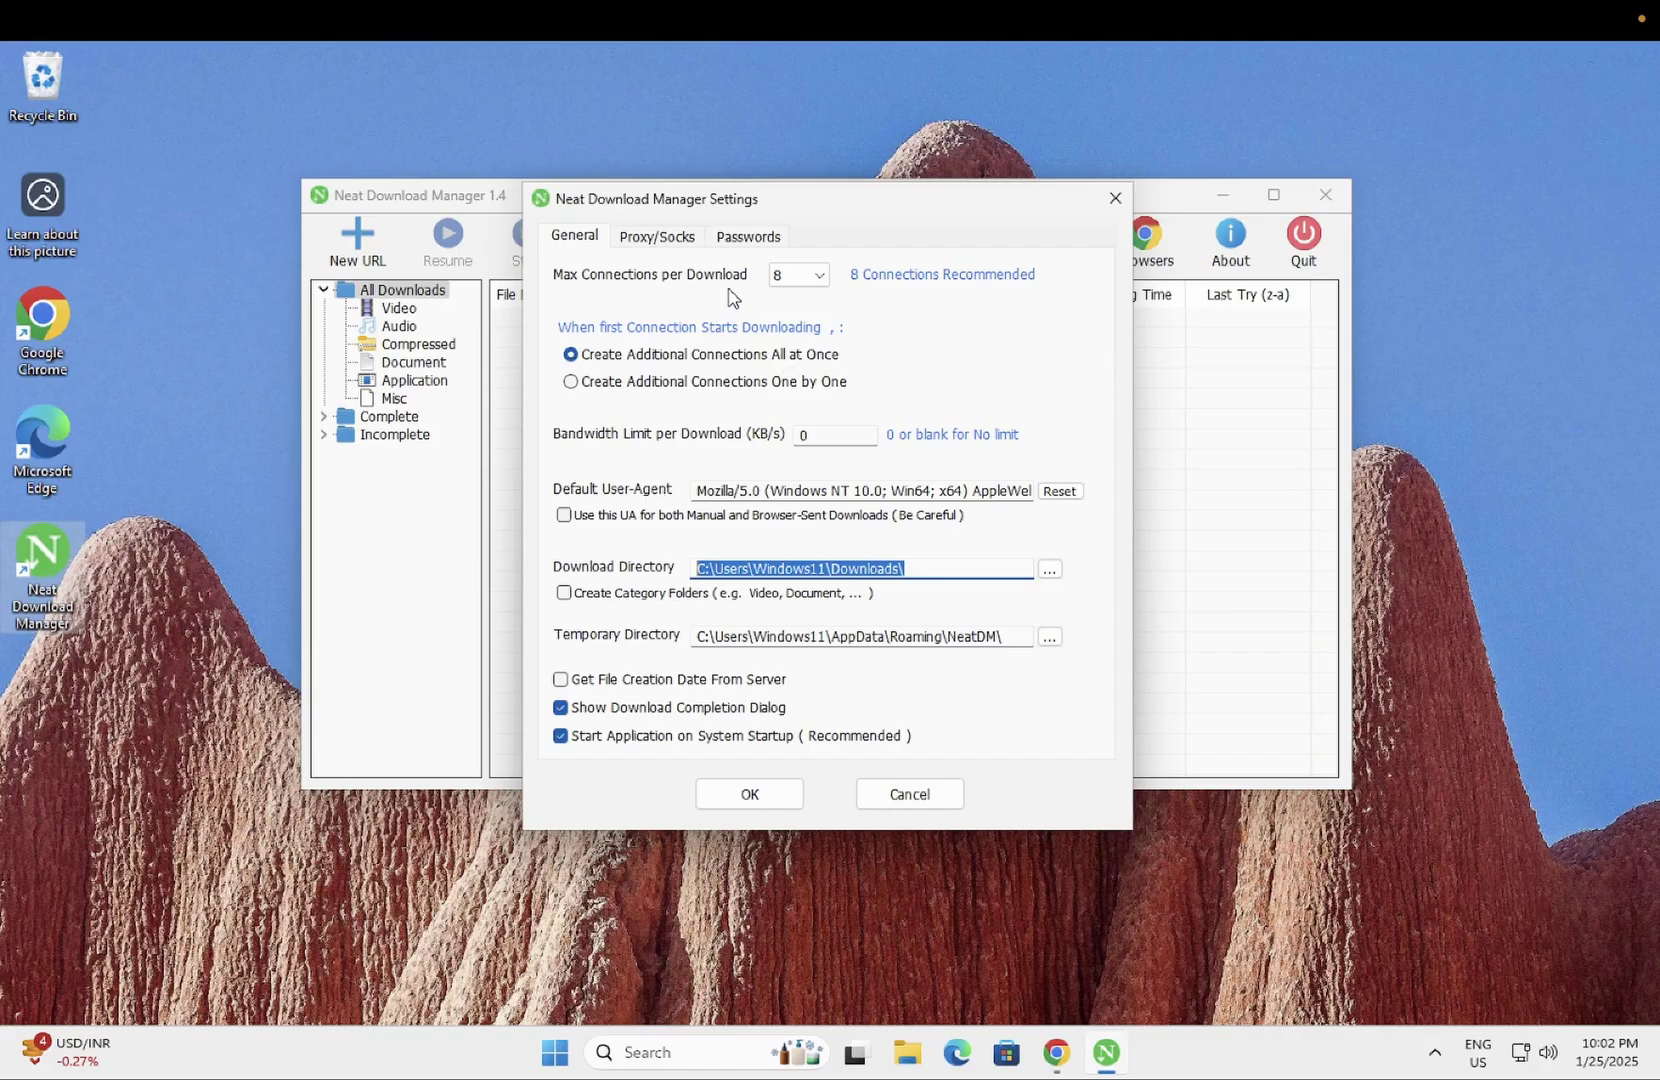
left_click(677, 249)
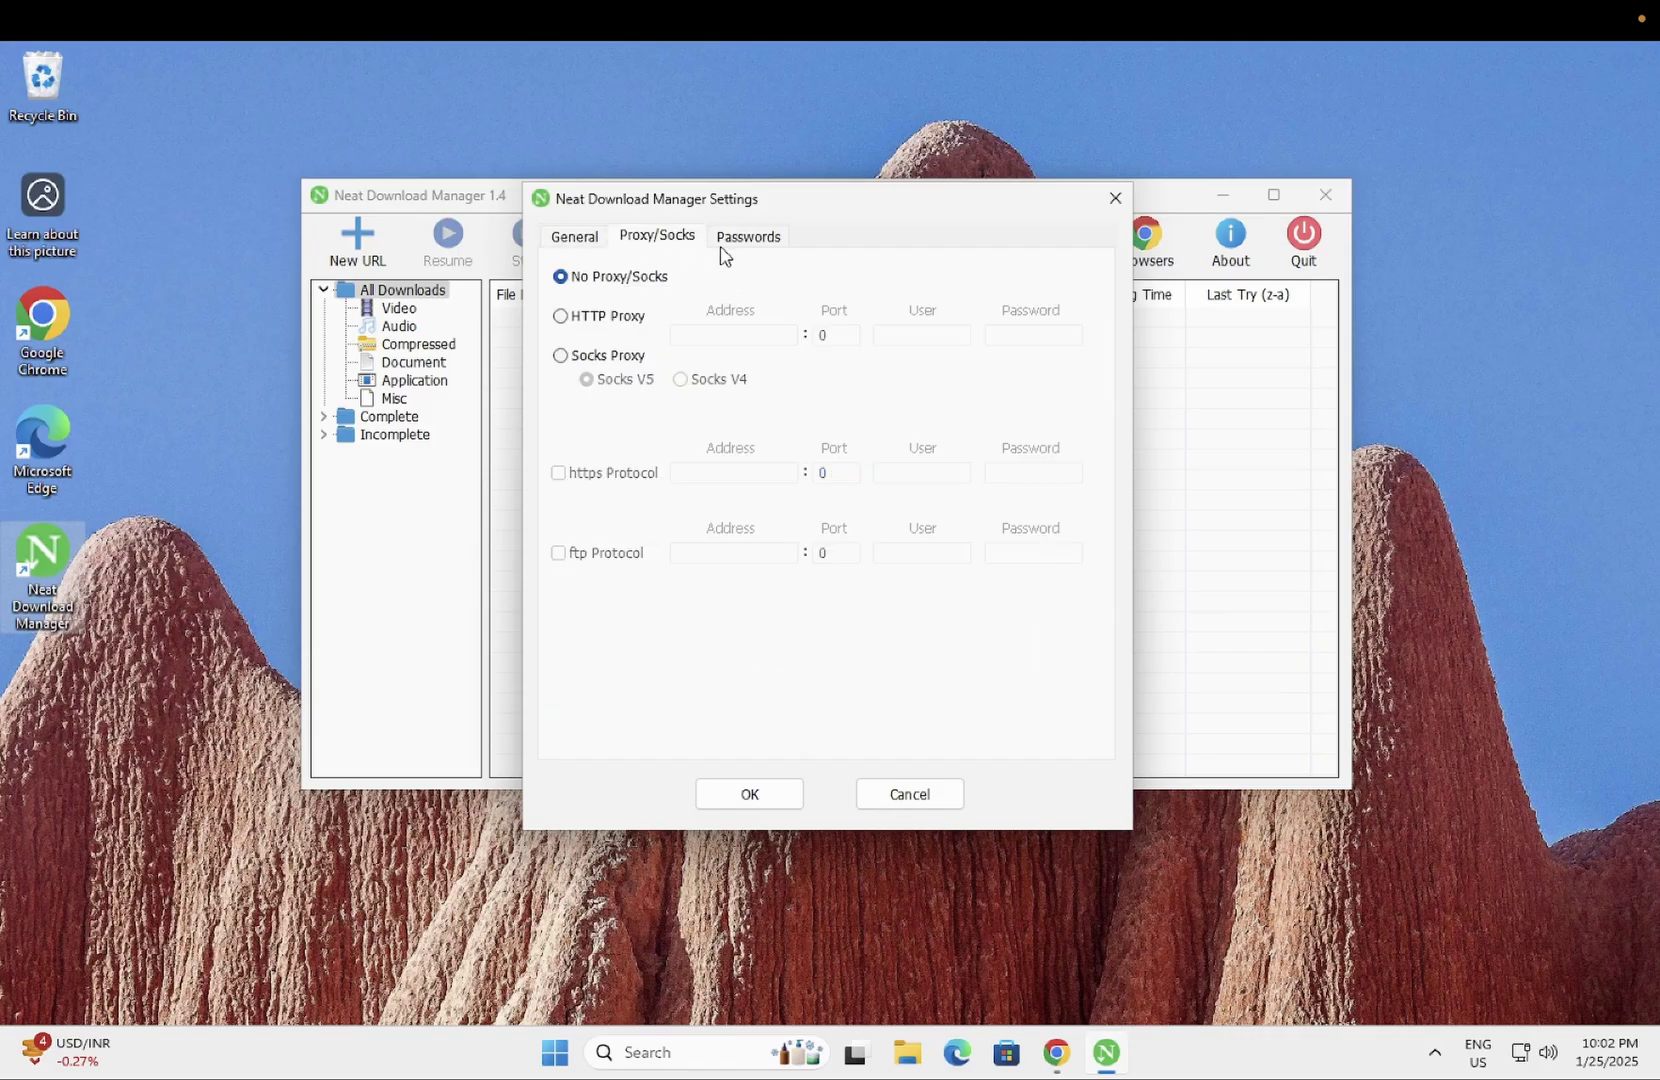
left_click(726, 255)
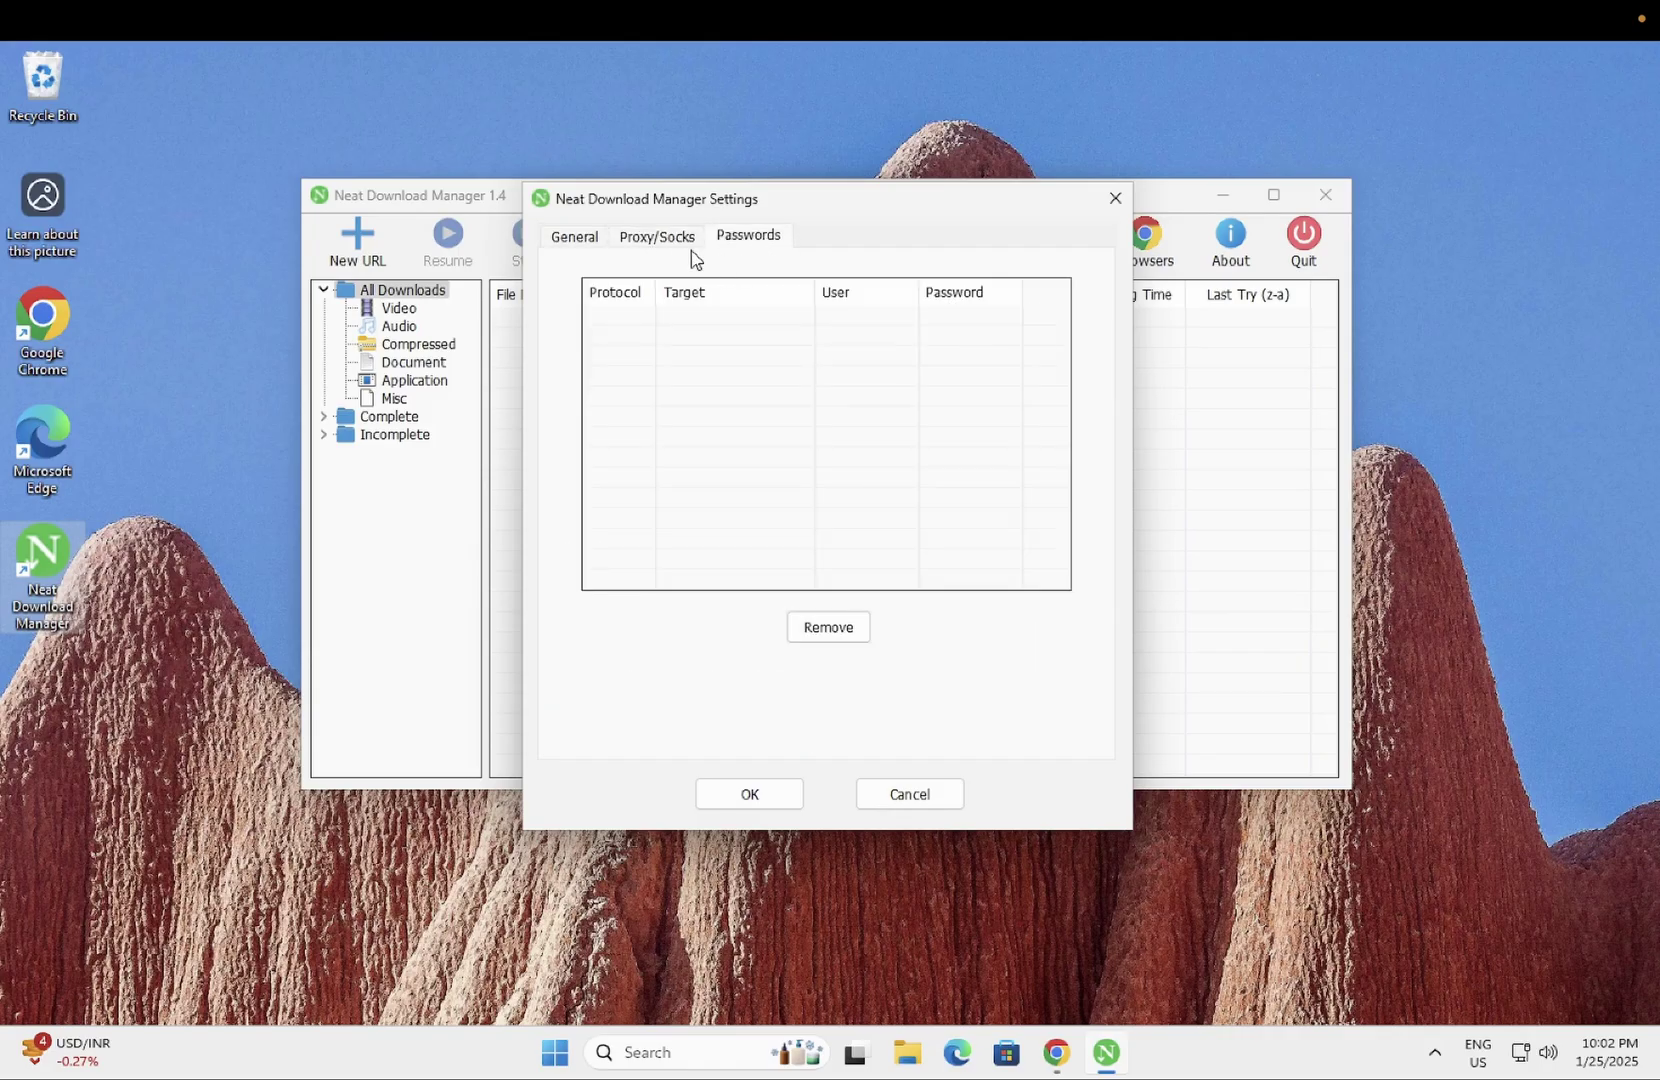
left_click(1115, 197)
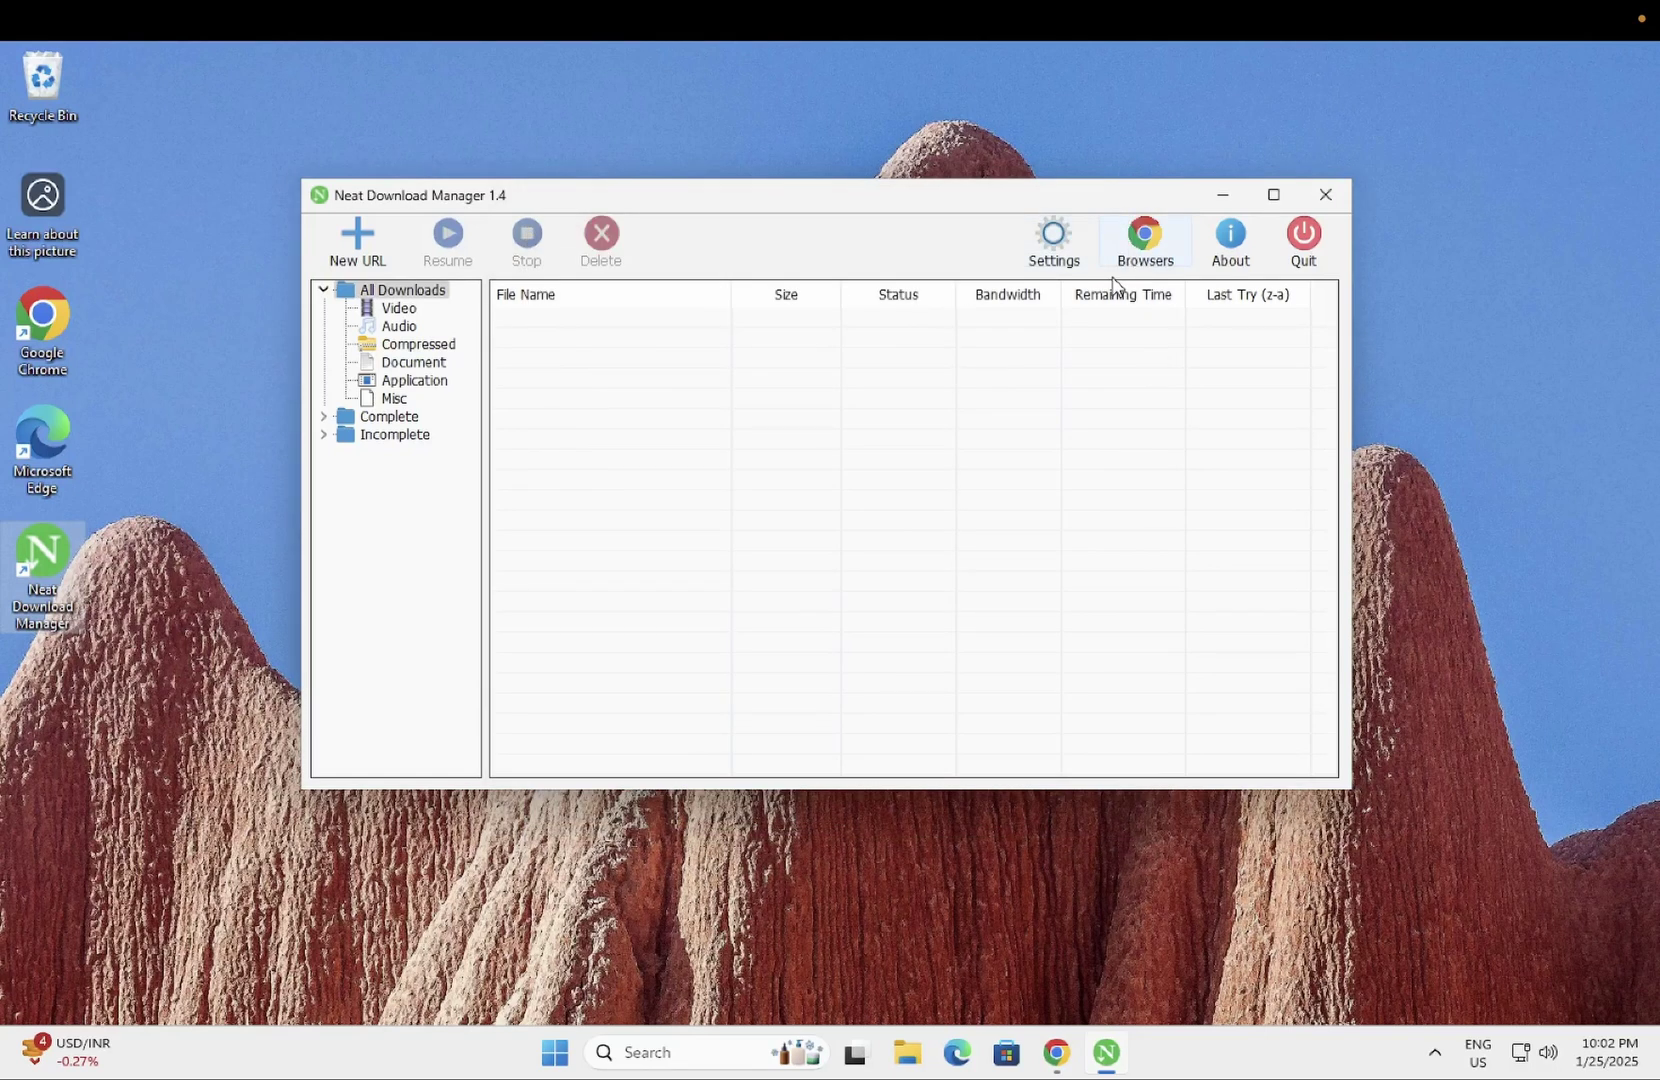
left_click(1147, 245)
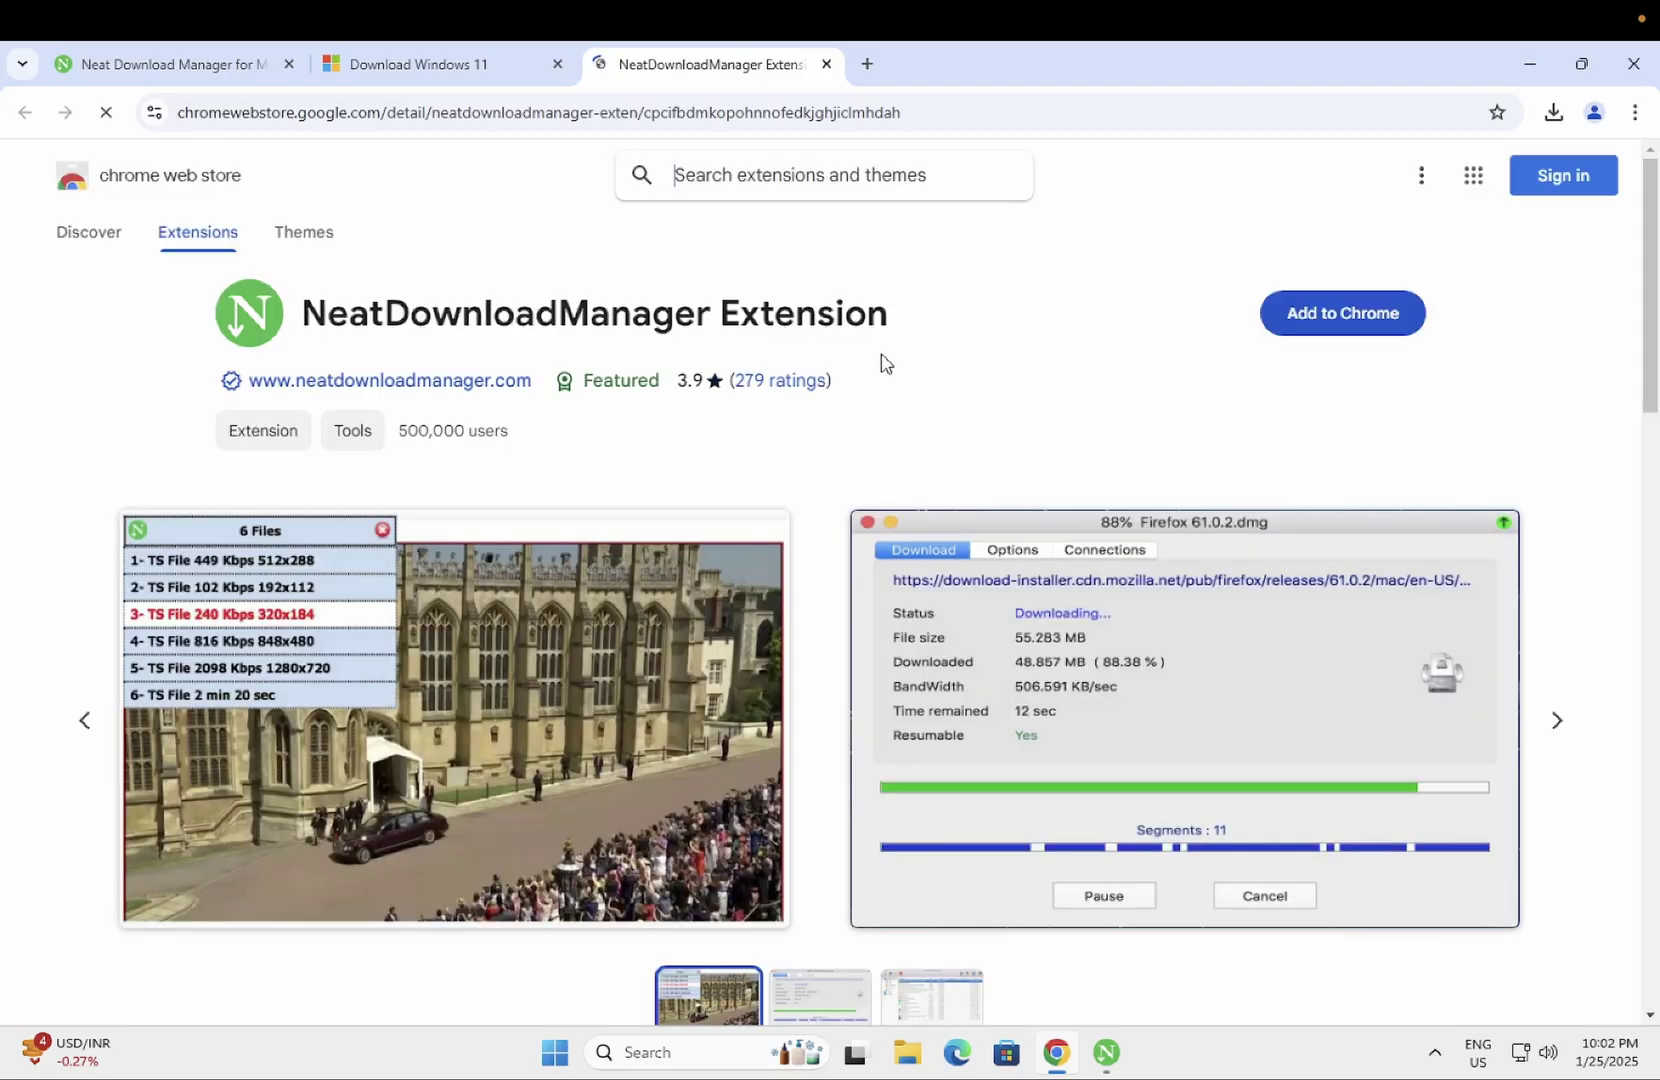
Step: Add the NeatDownloadManager Extension to Chrome and pin it to the toolbar
left_click(1332, 327)
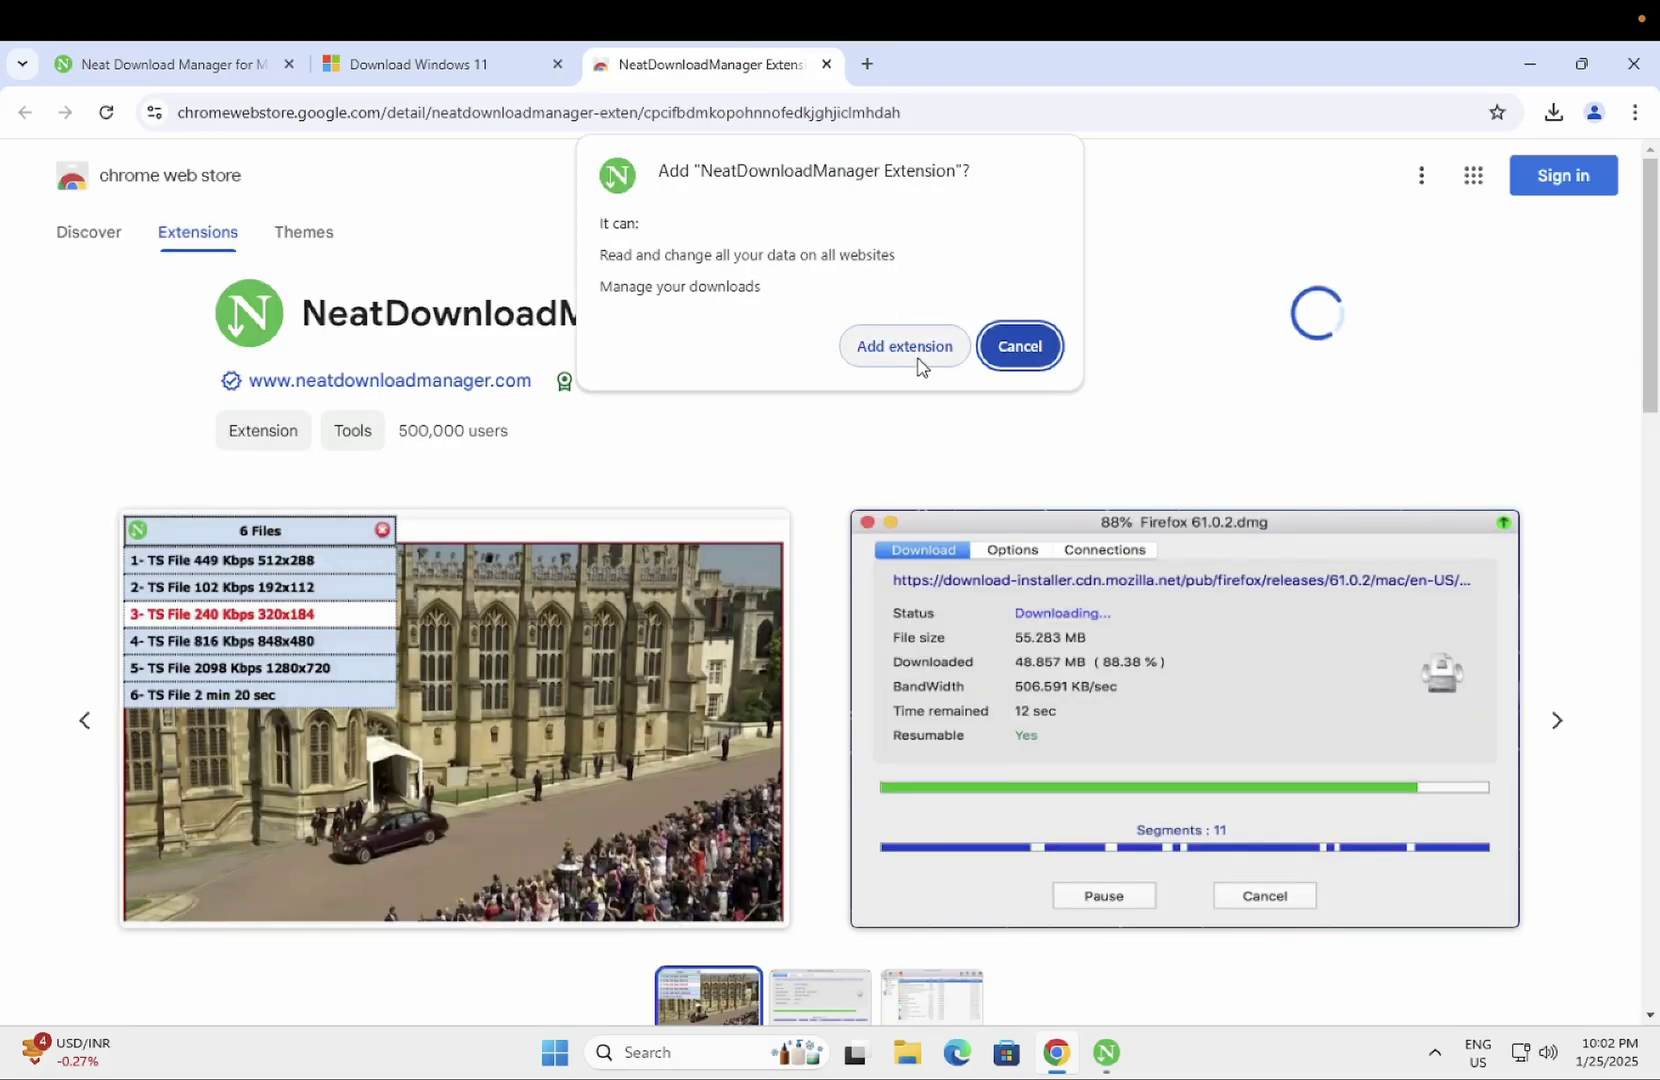
left_click(916, 352)
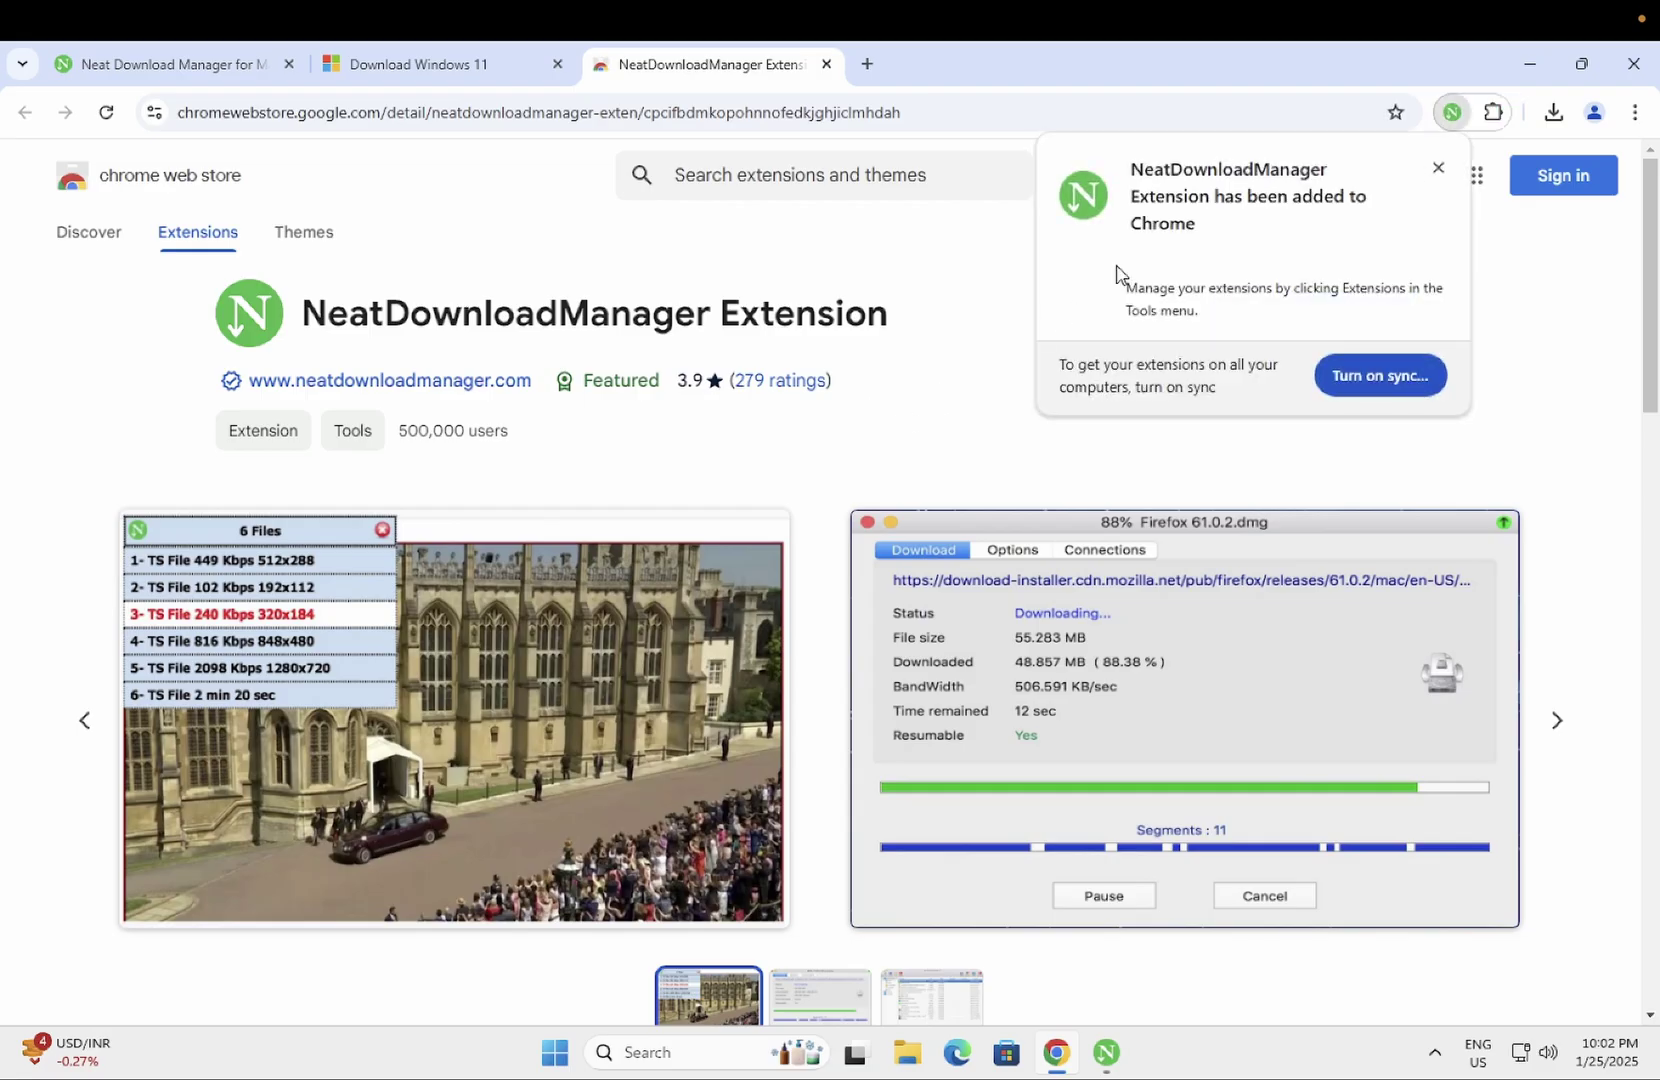
left_click(1437, 169)
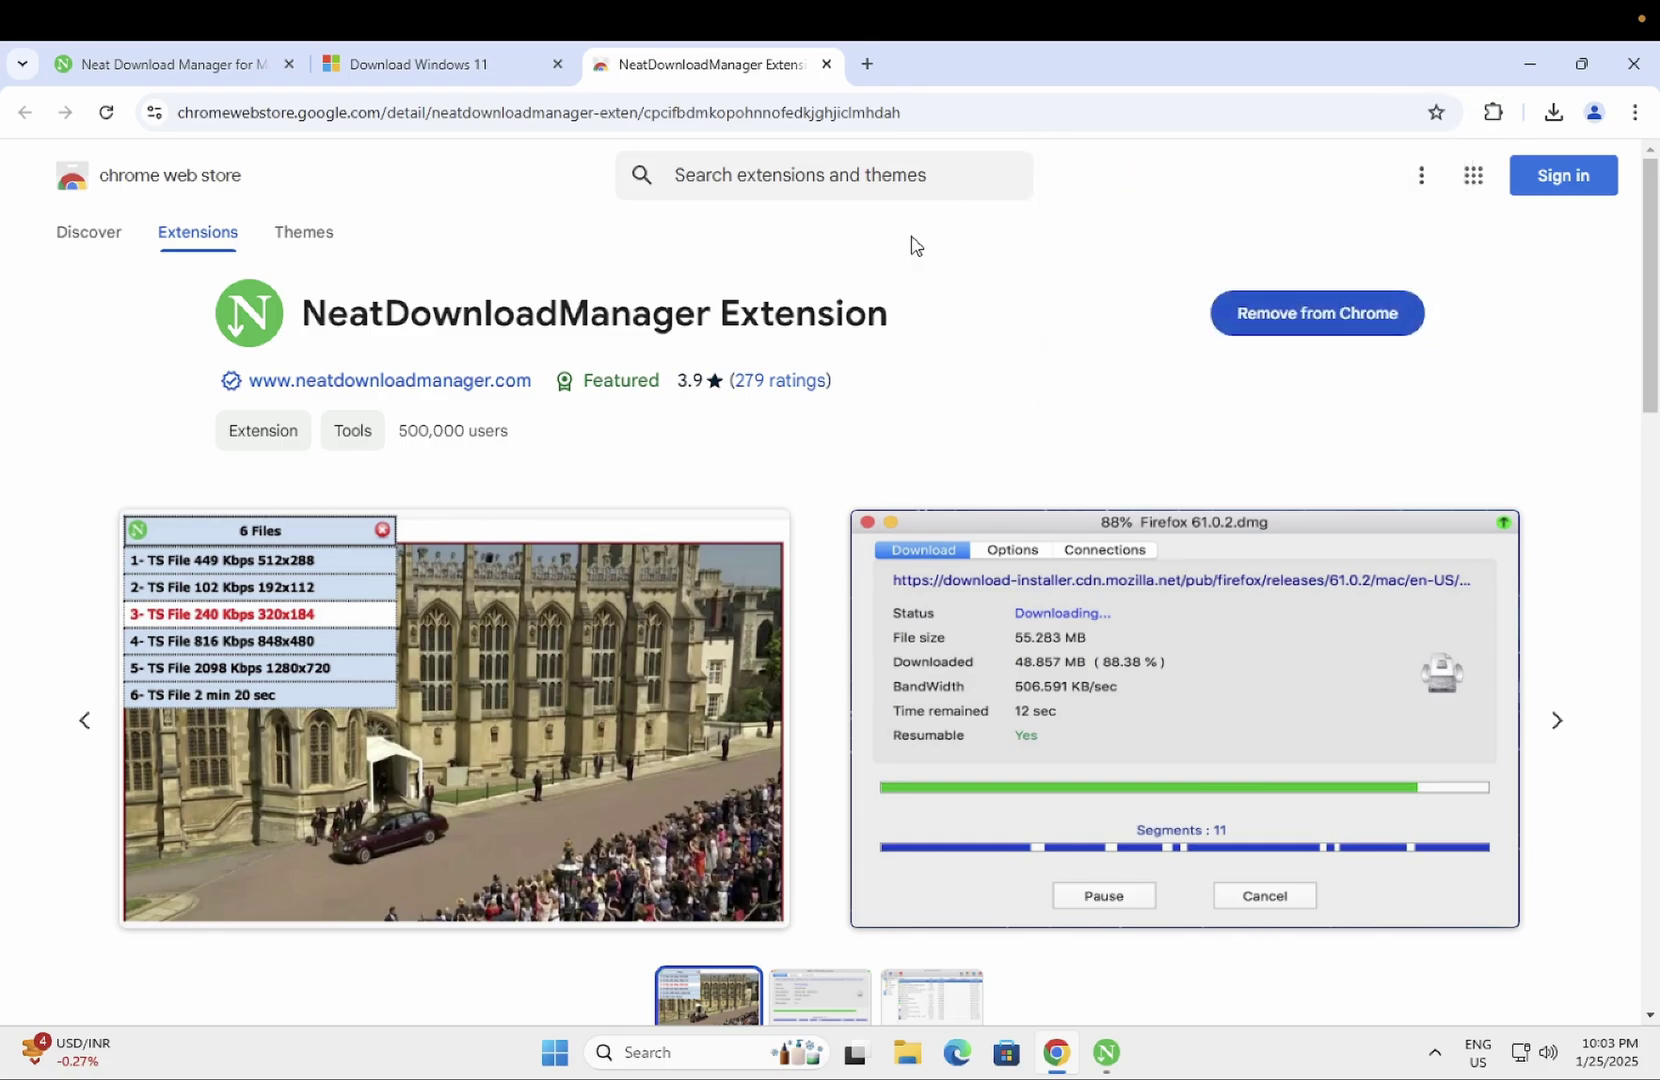
left_click(1495, 117)
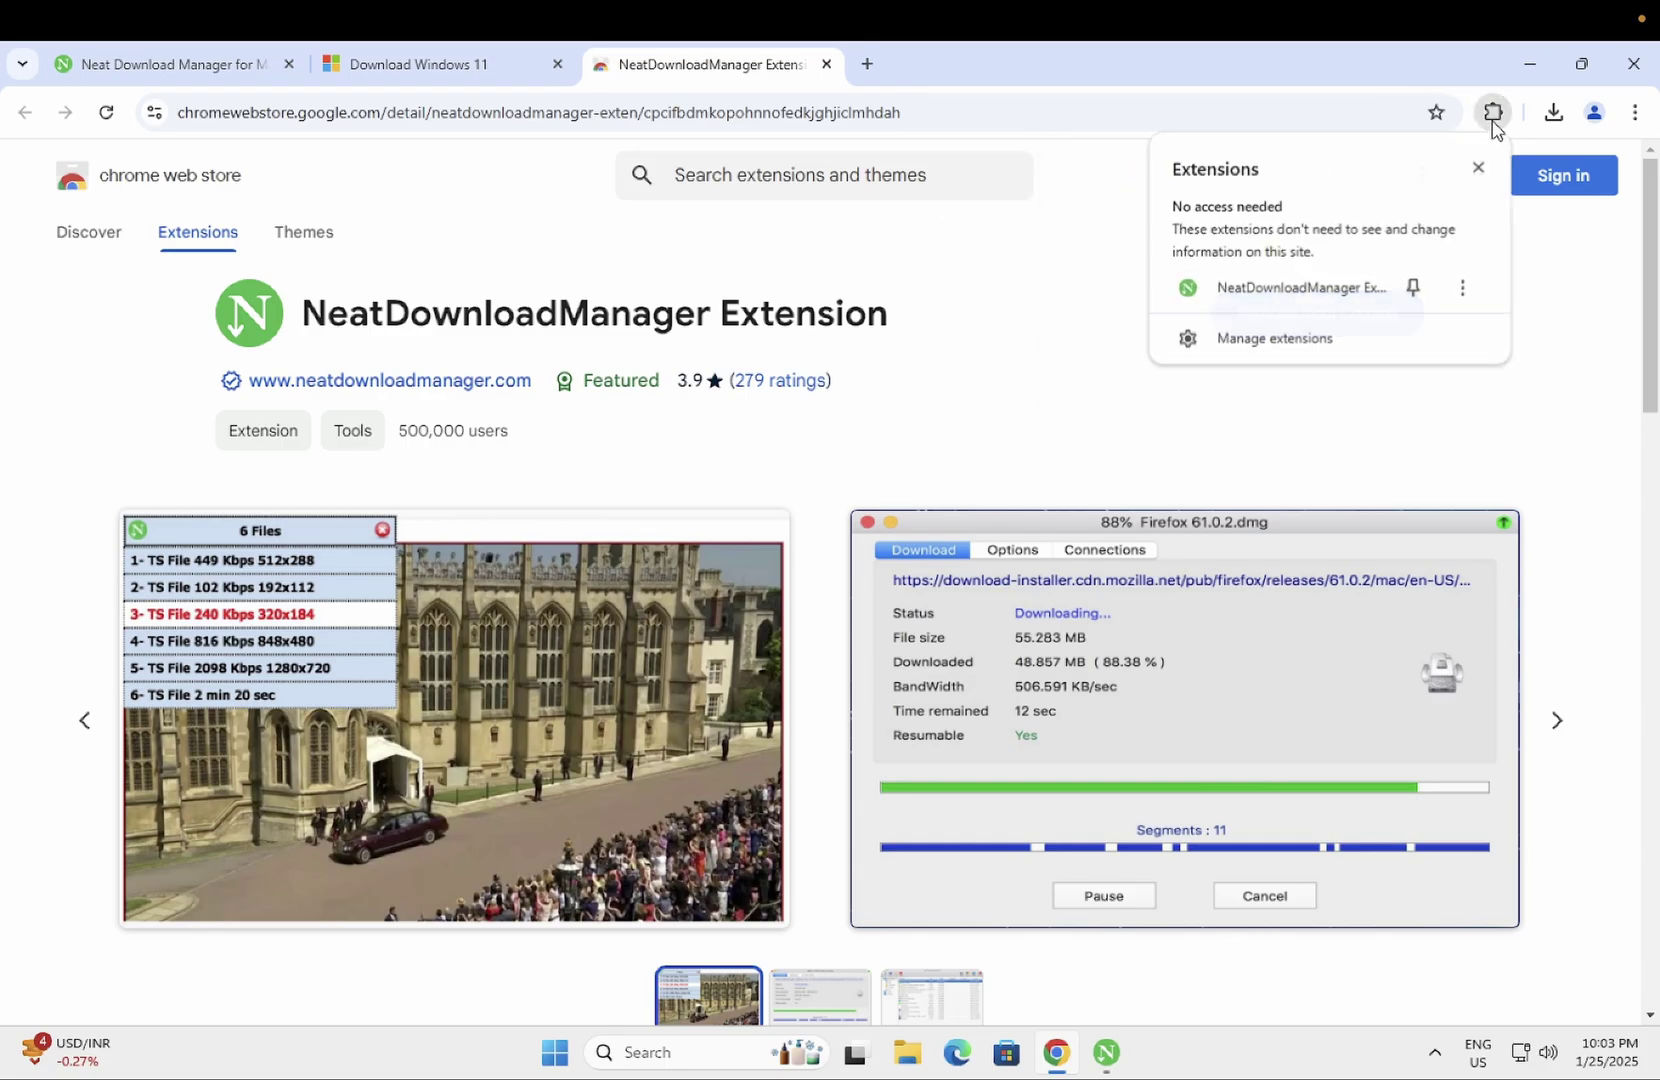
left_click(1417, 290)
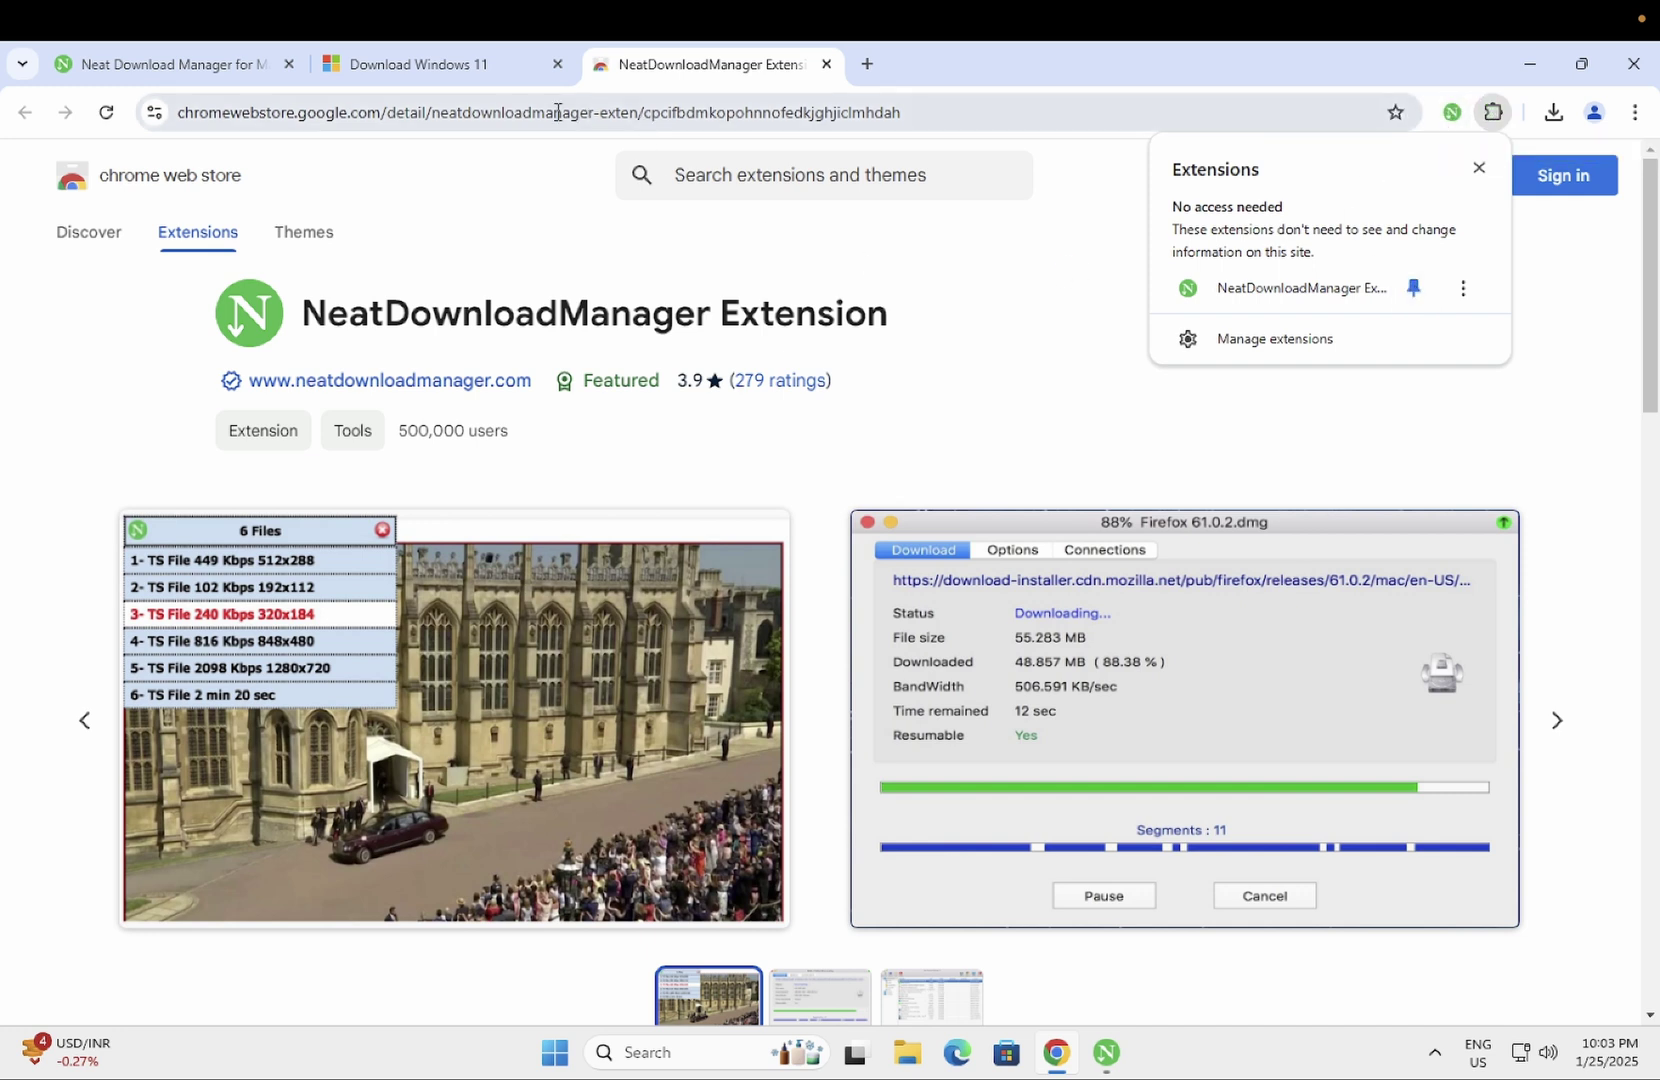
Step: On the Download Windows 11 page, request the Windows 11 multi-edition ISO
left_click(447, 71)
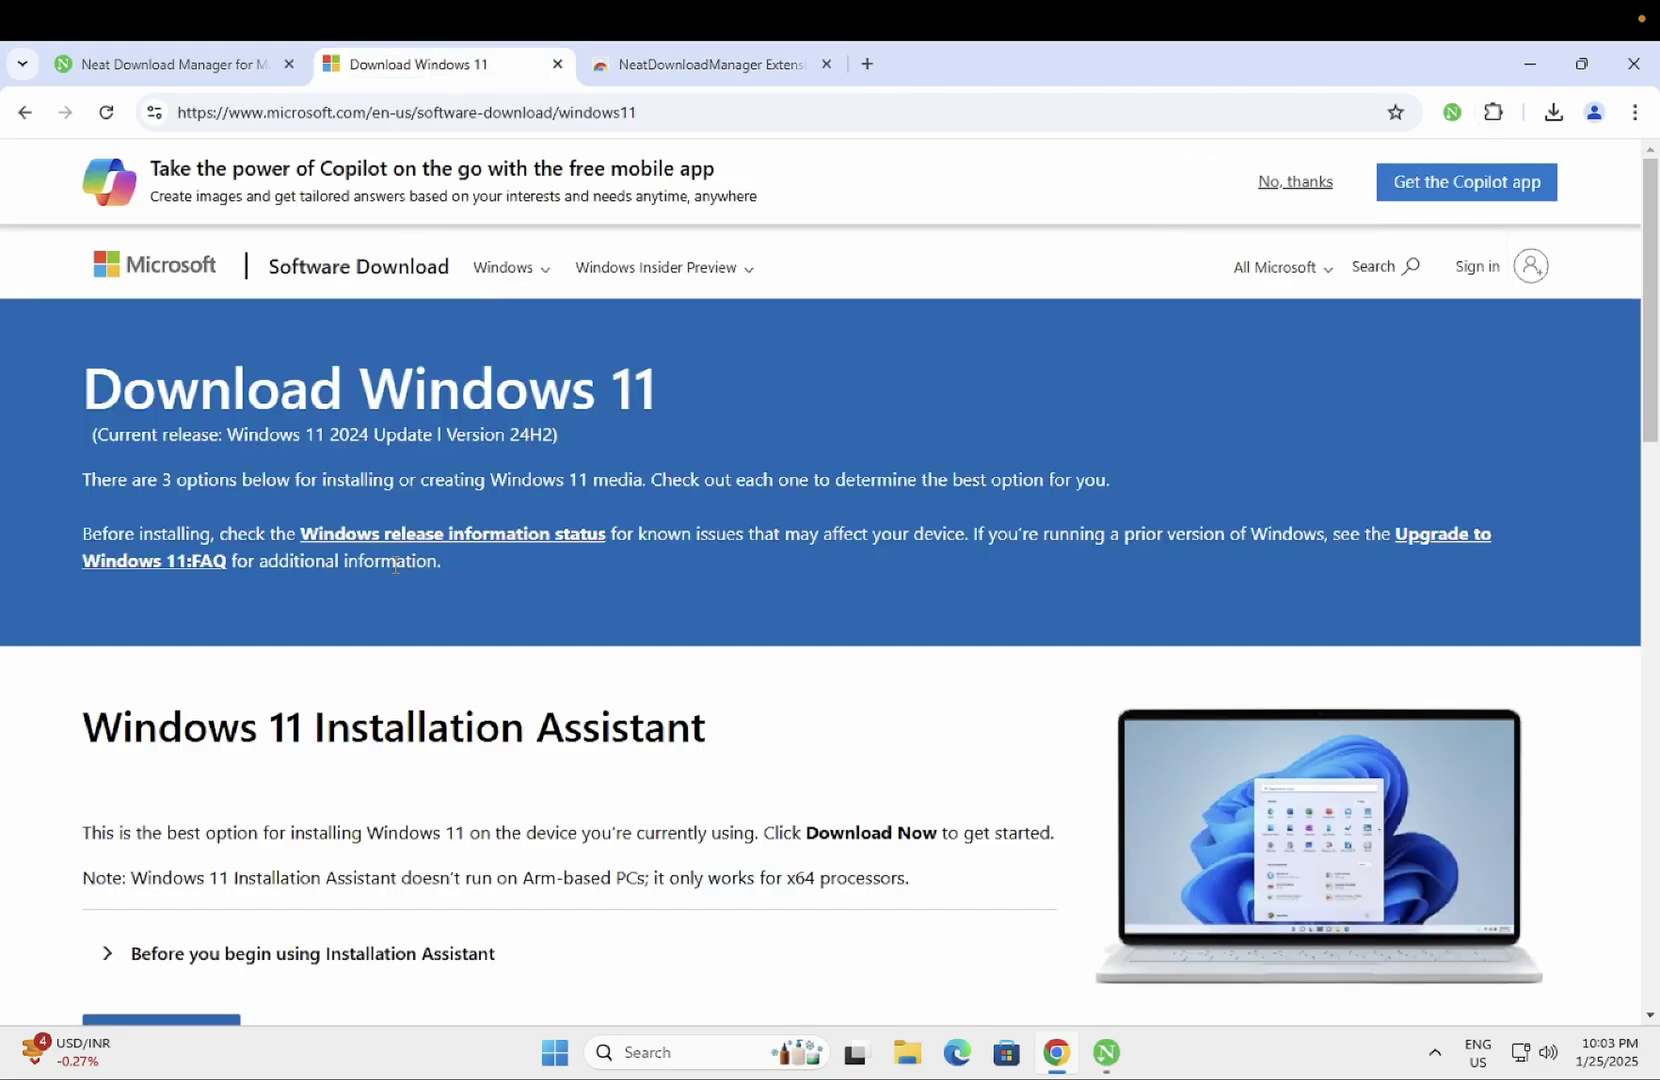
scroll(395, 565, "down", 1)
scroll(395, 565, "down", 3)
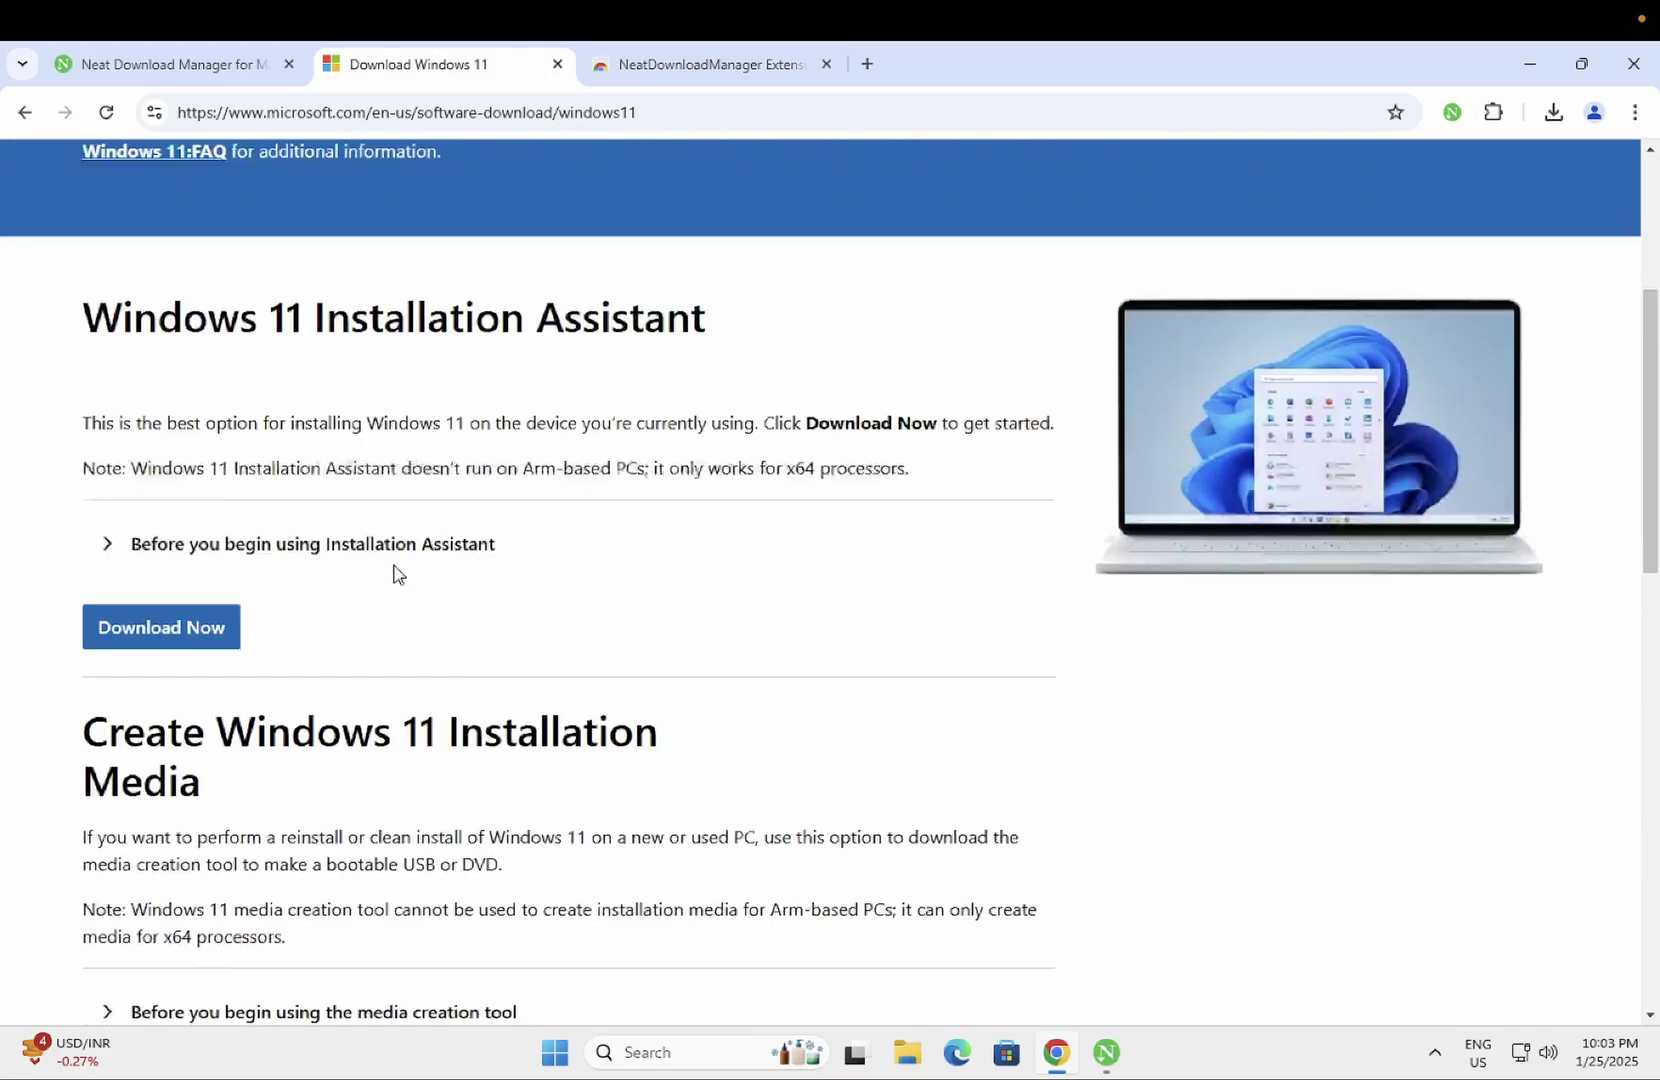
scroll(361, 624, "down", 1)
scroll(361, 624, "down", 2)
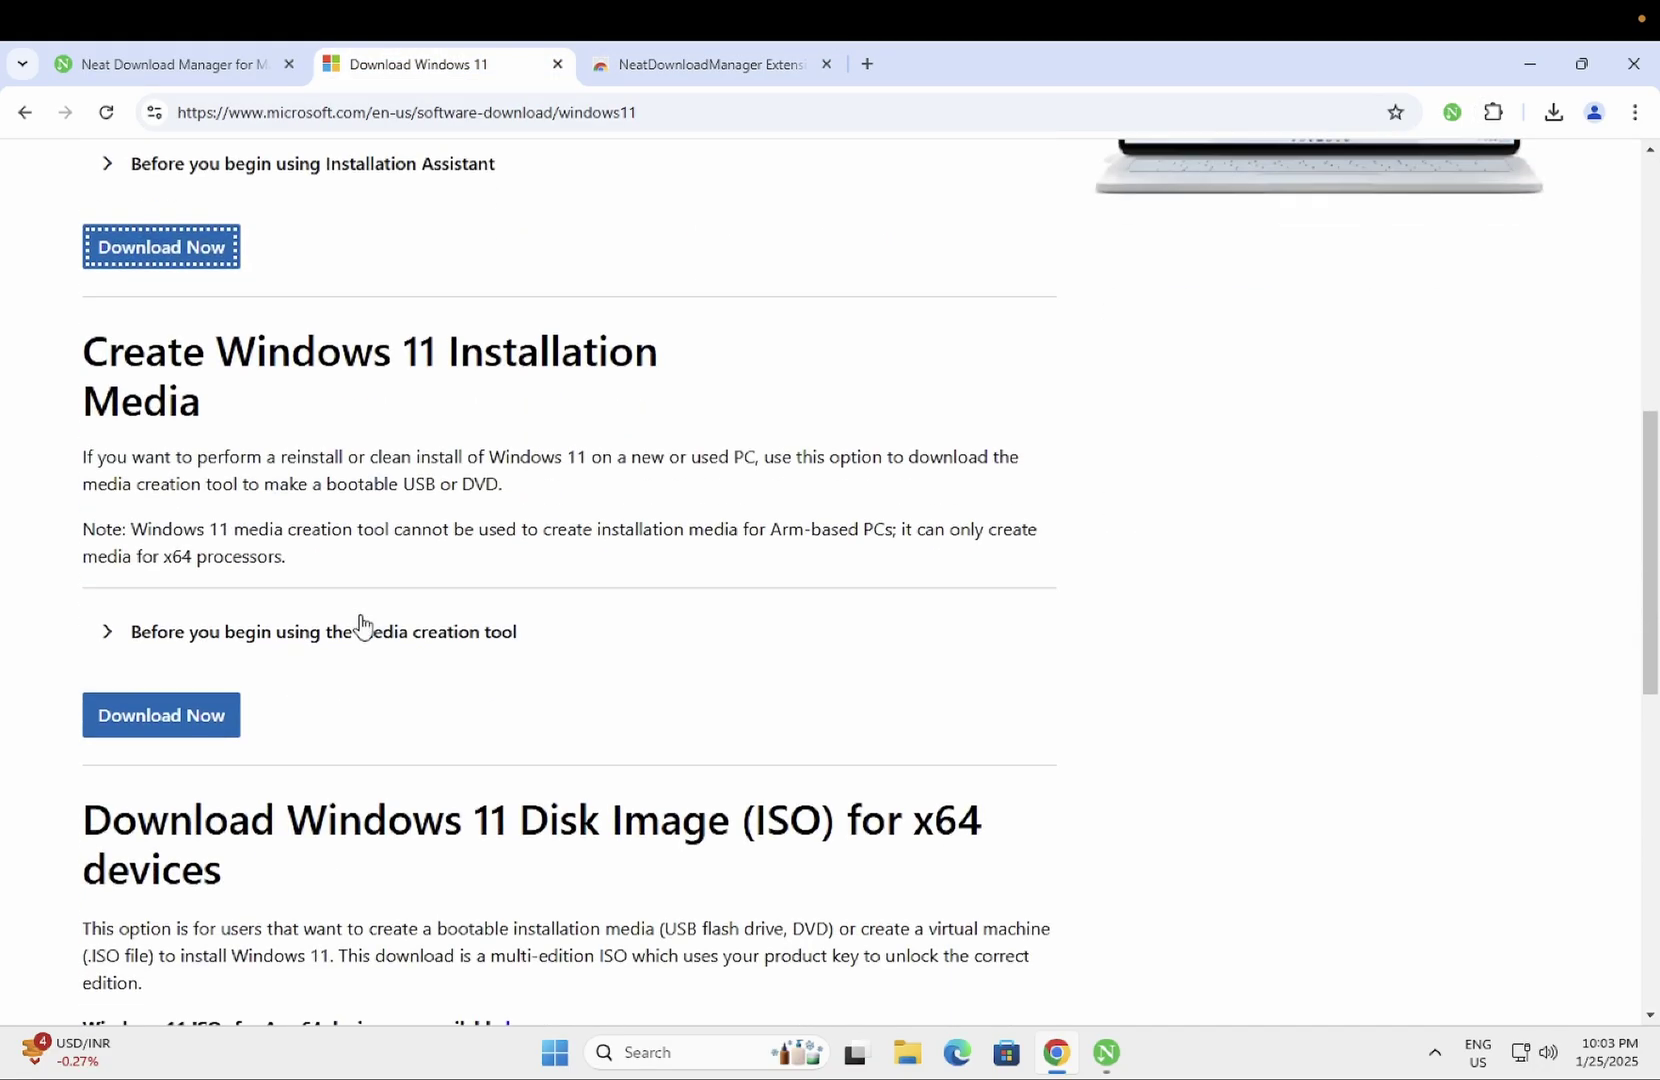
scroll(361, 624, "down", 4)
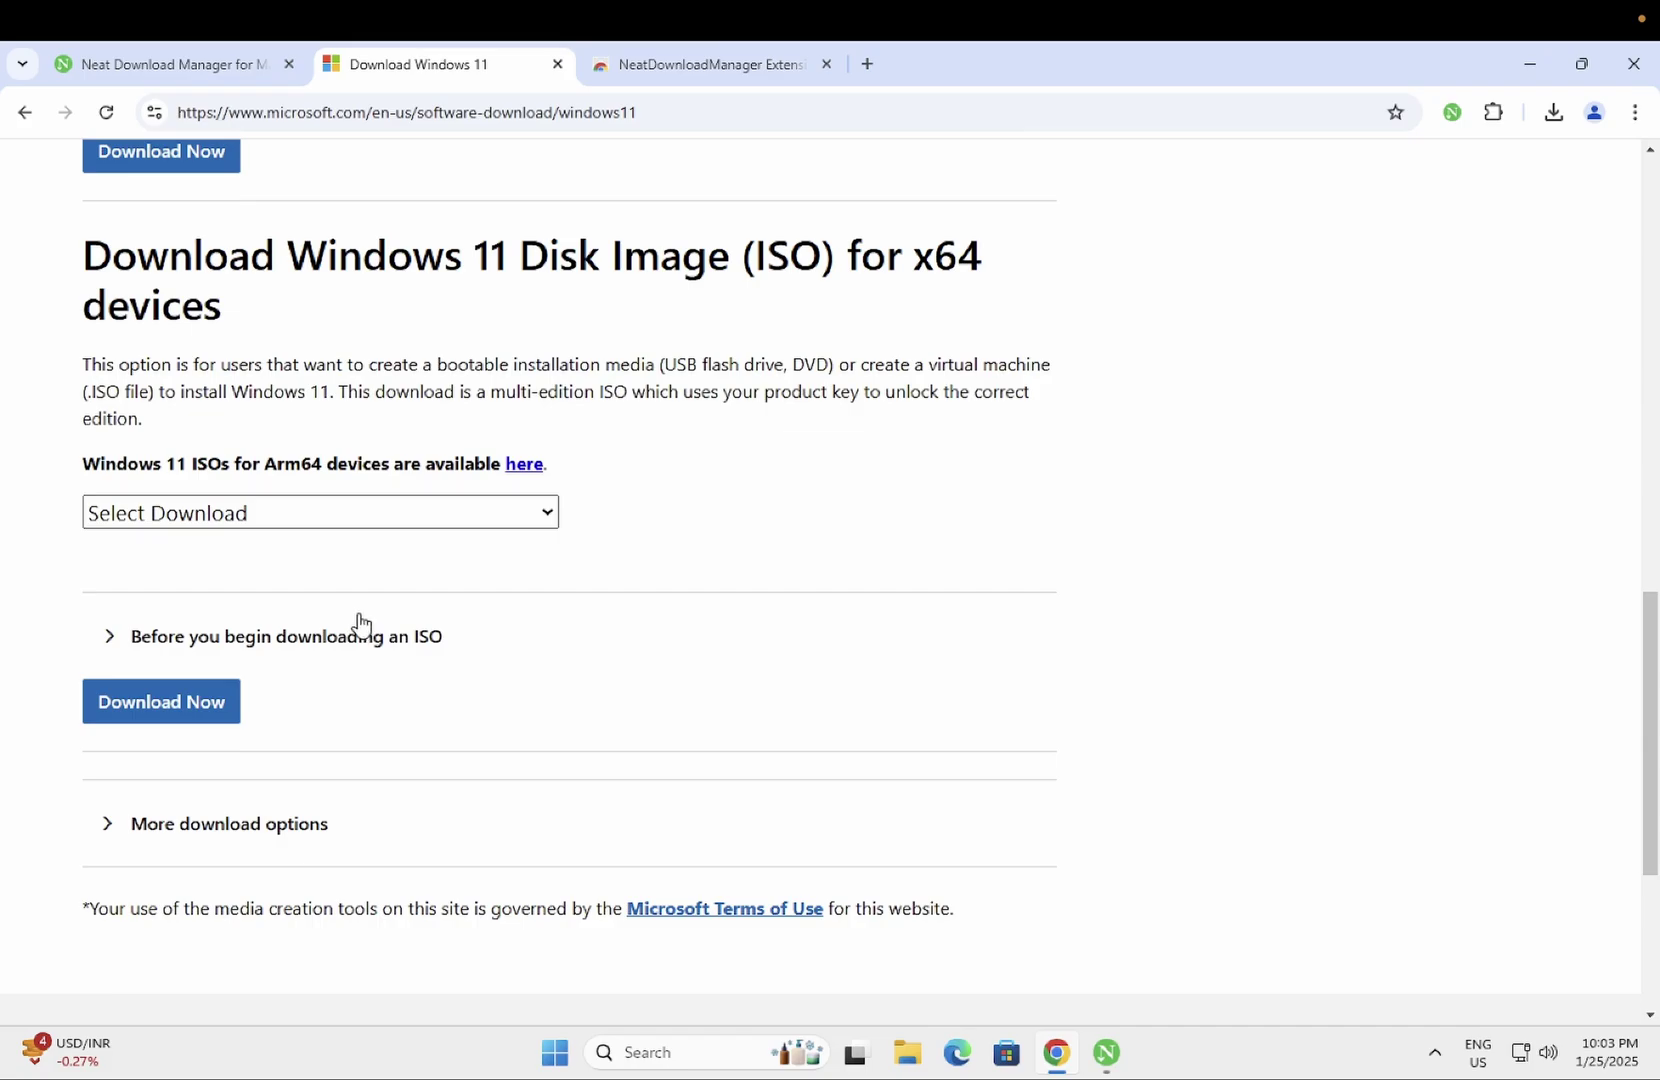
left_click(389, 519)
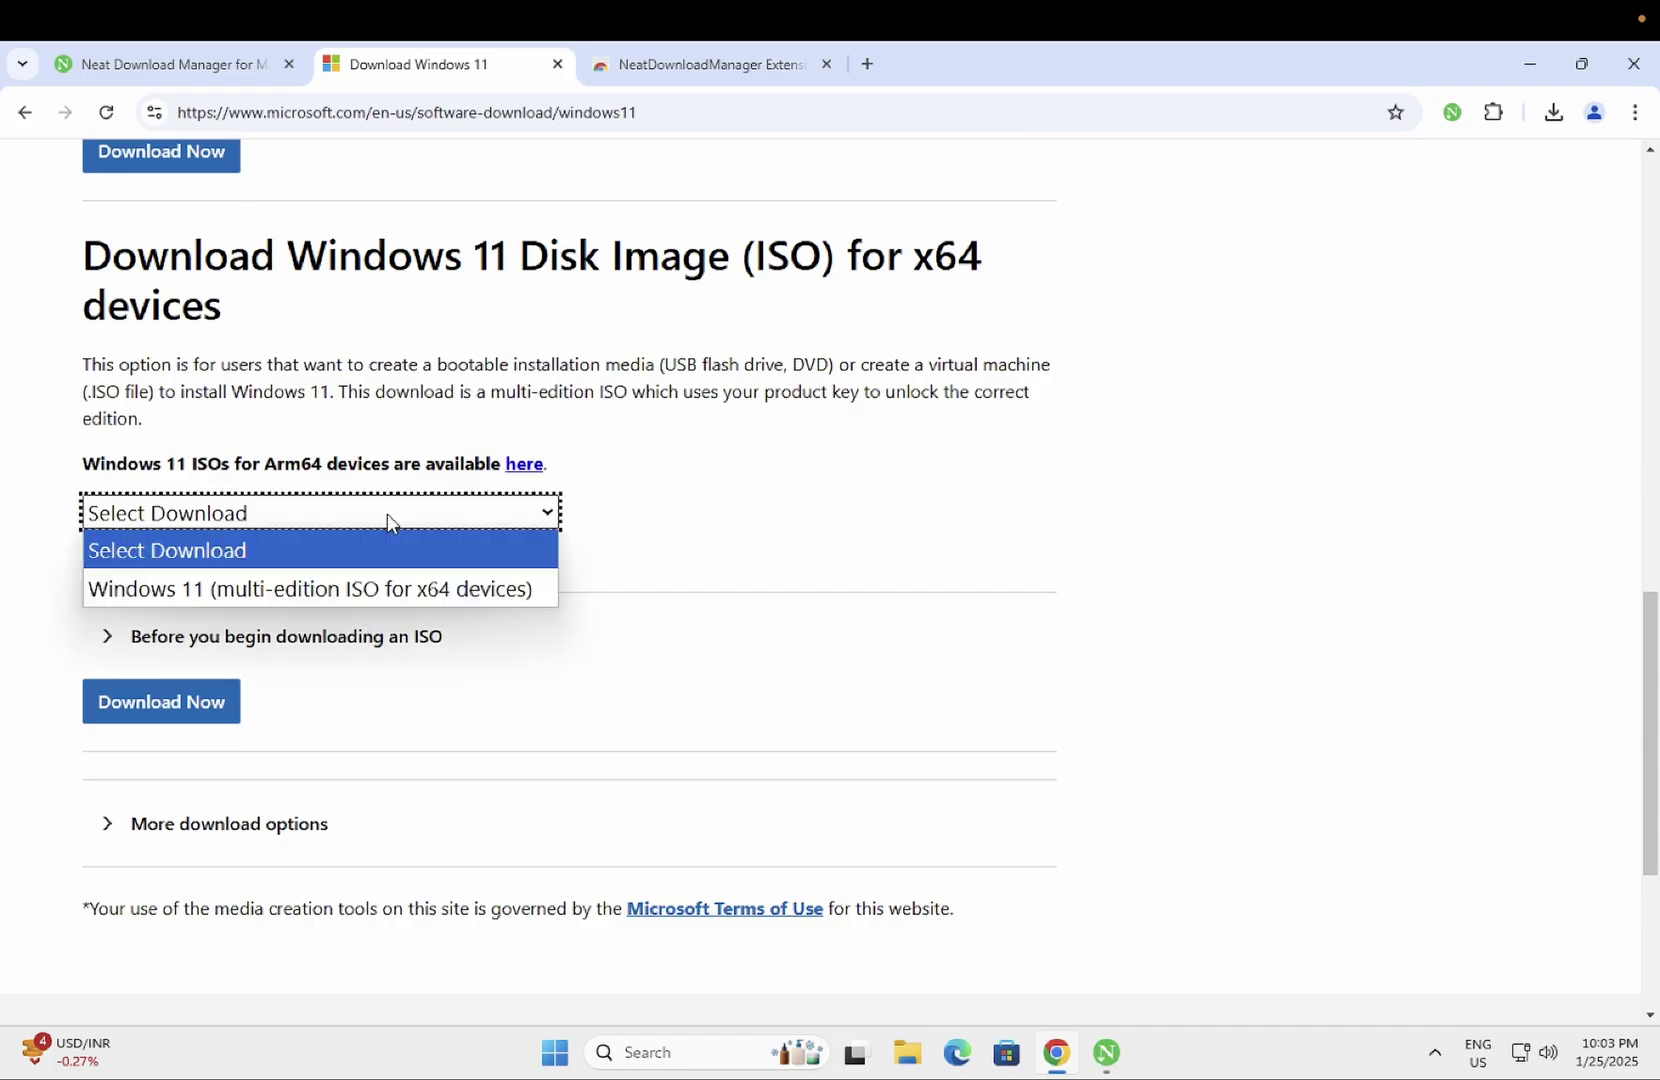
left_click(268, 588)
left_click(176, 704)
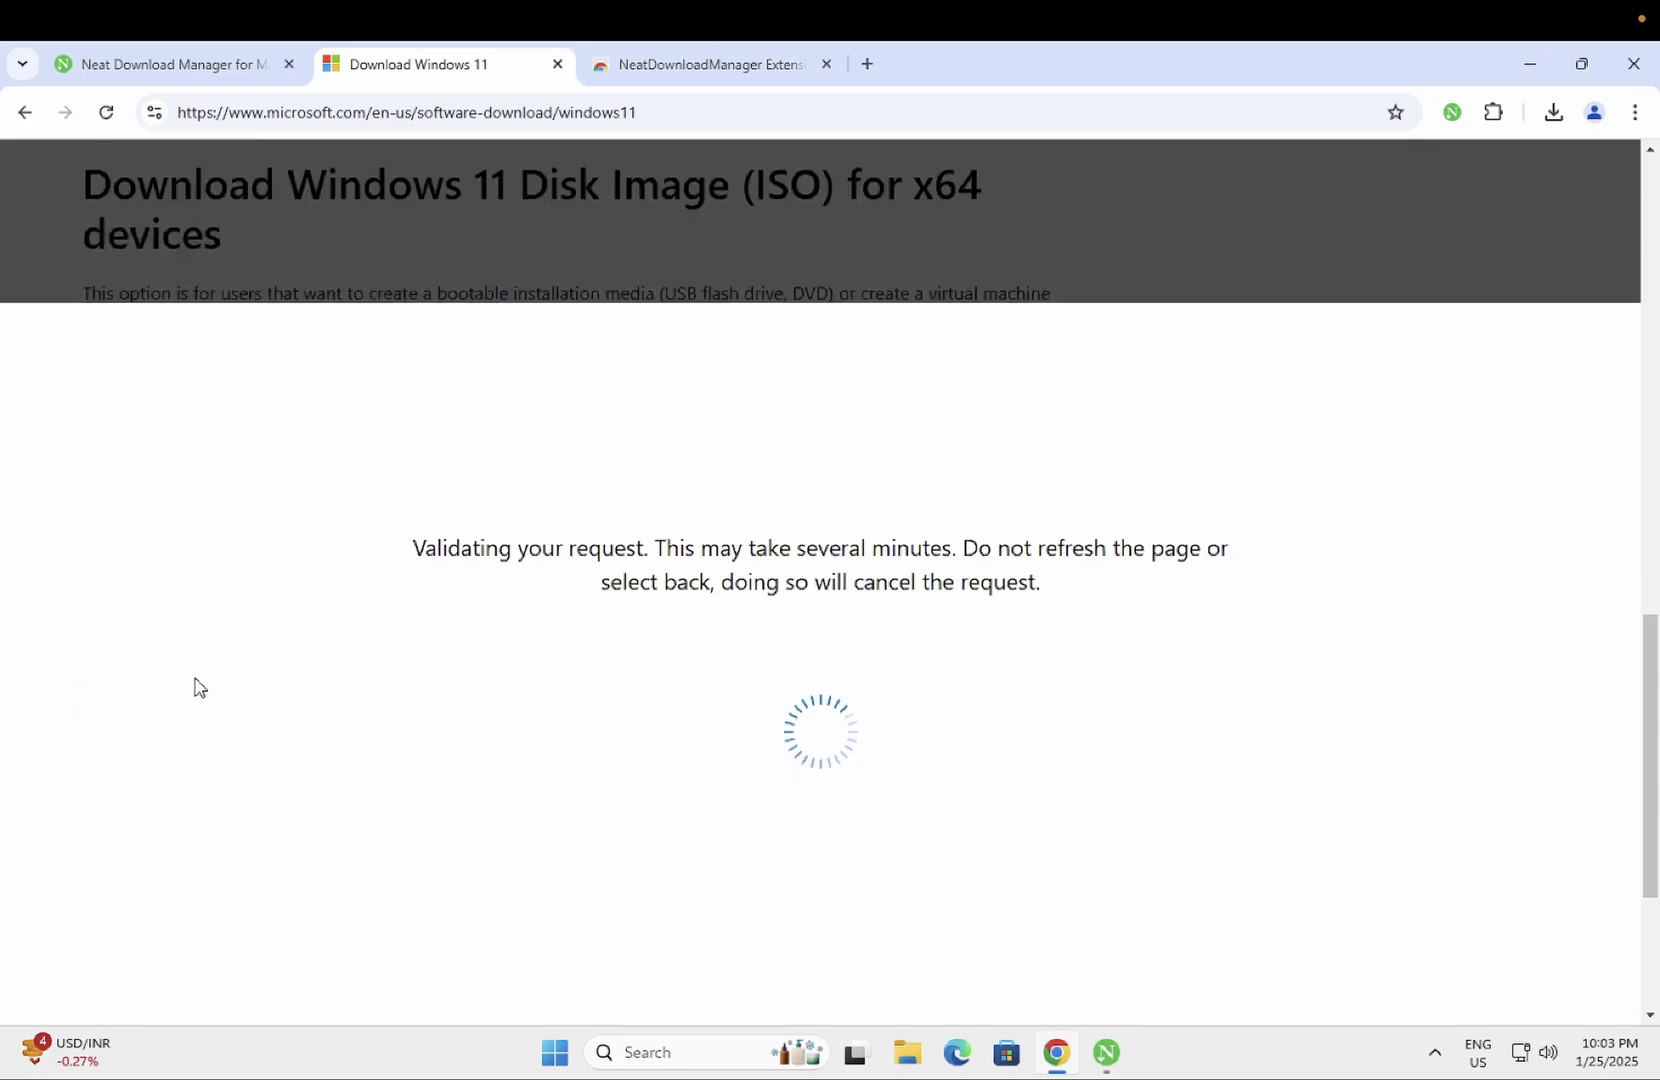
scroll(347, 620, "down", 2)
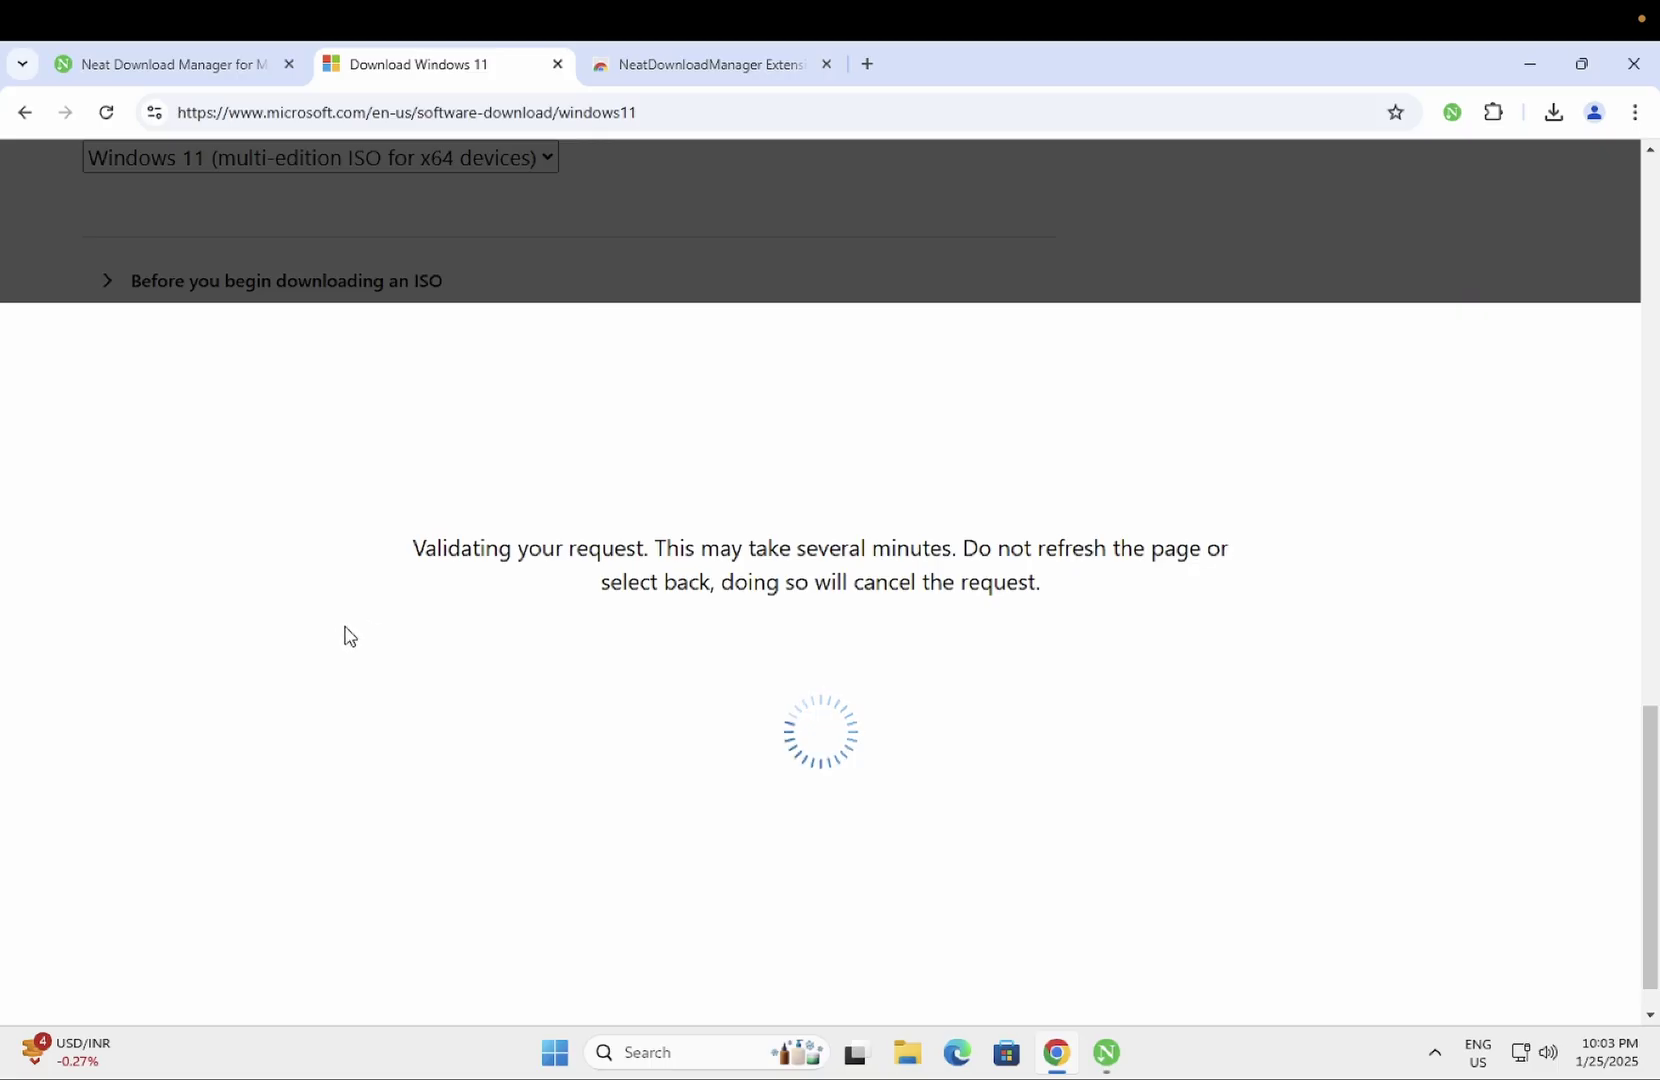
Step: Choose English (United States) as the product language and confirm
left_click(217, 596)
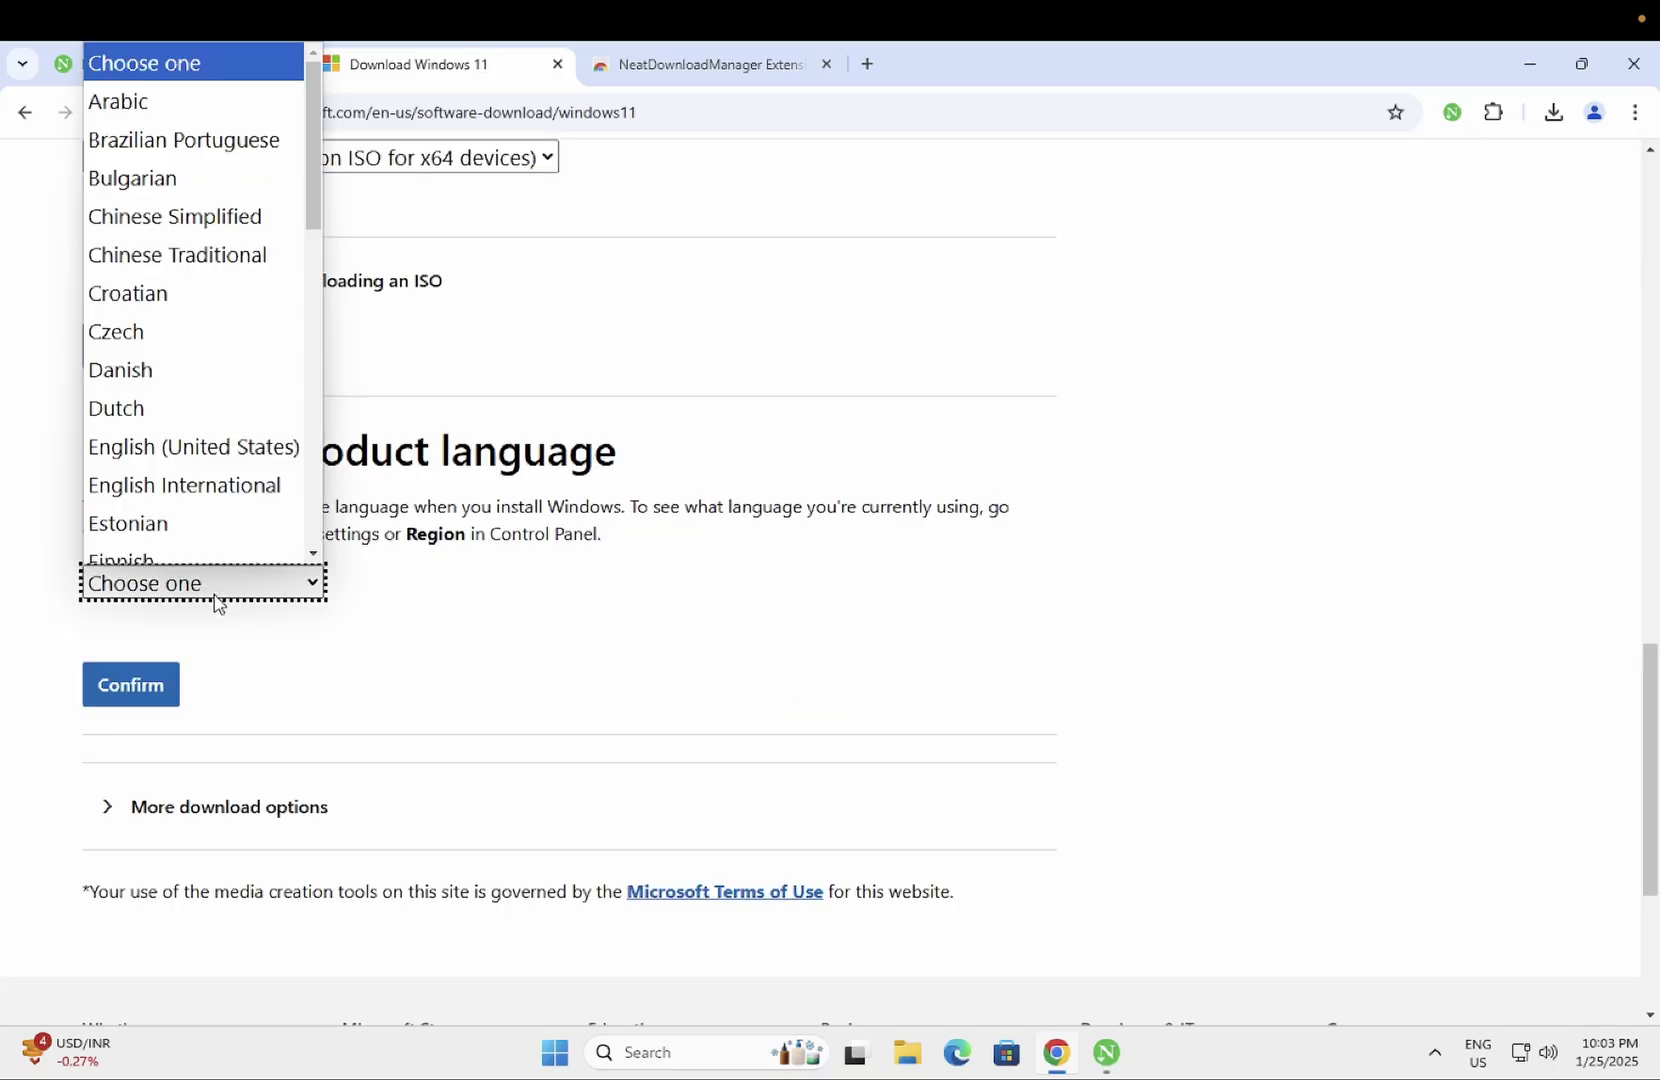
left_click(251, 460)
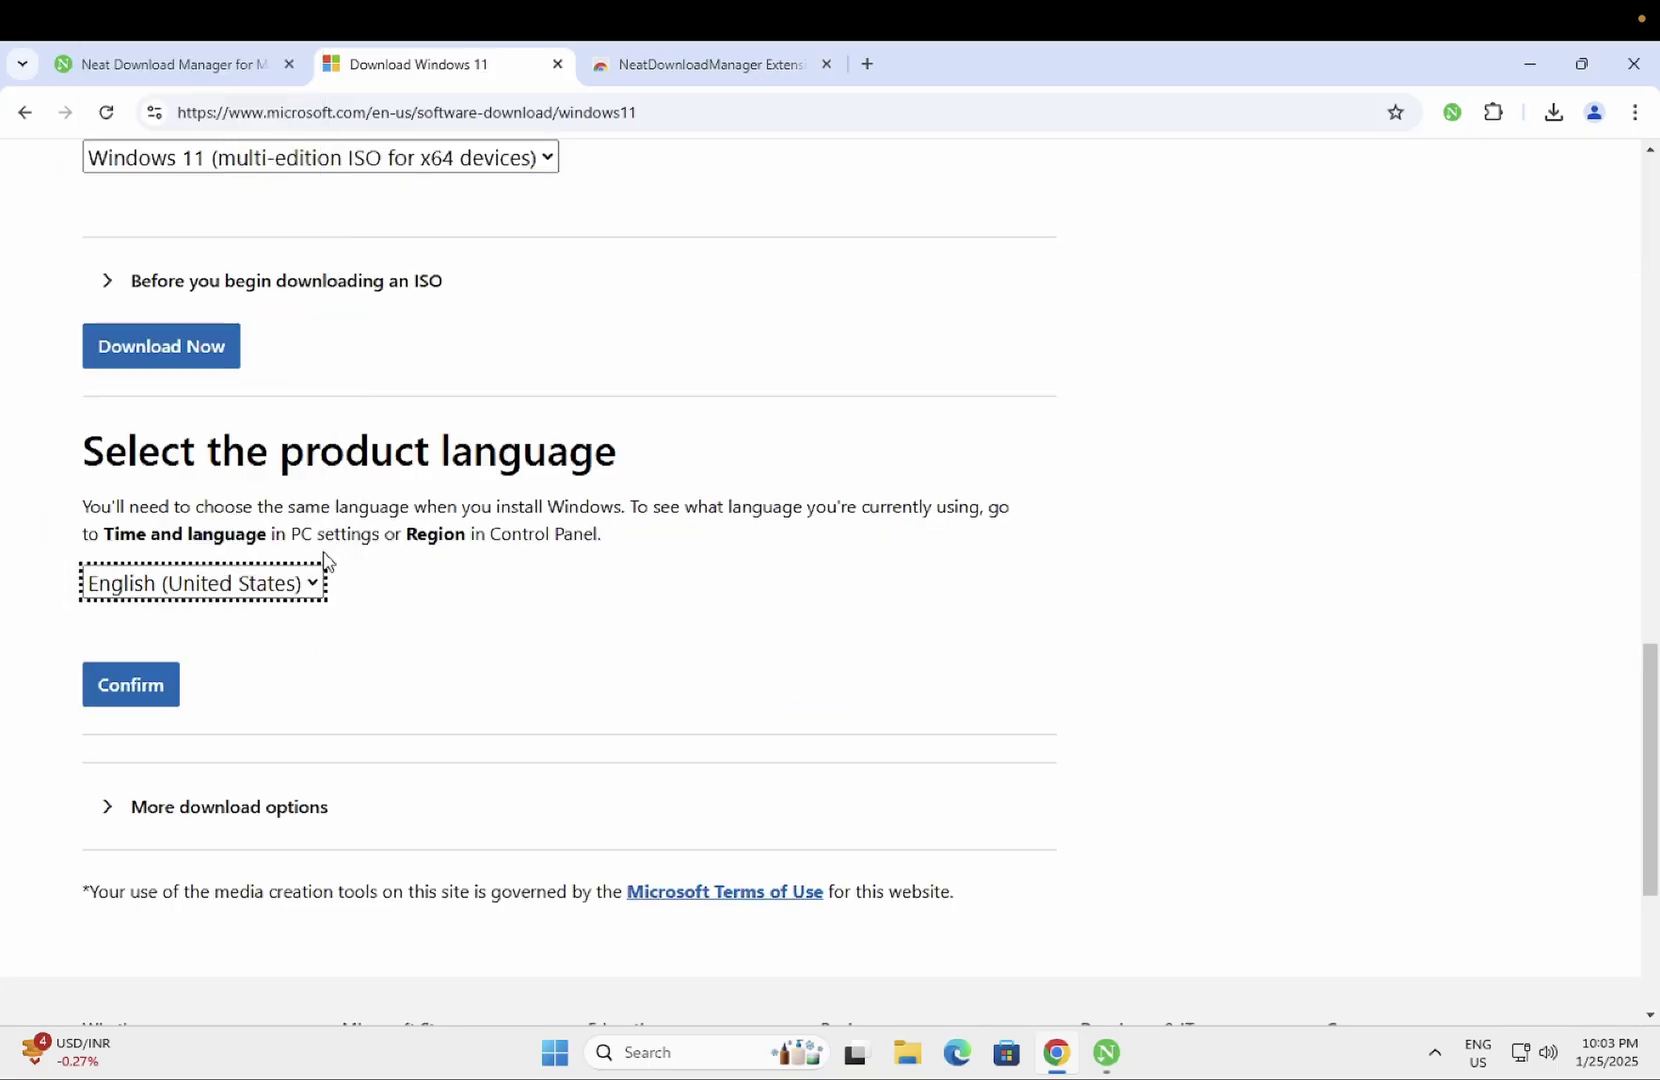
left_click(148, 685)
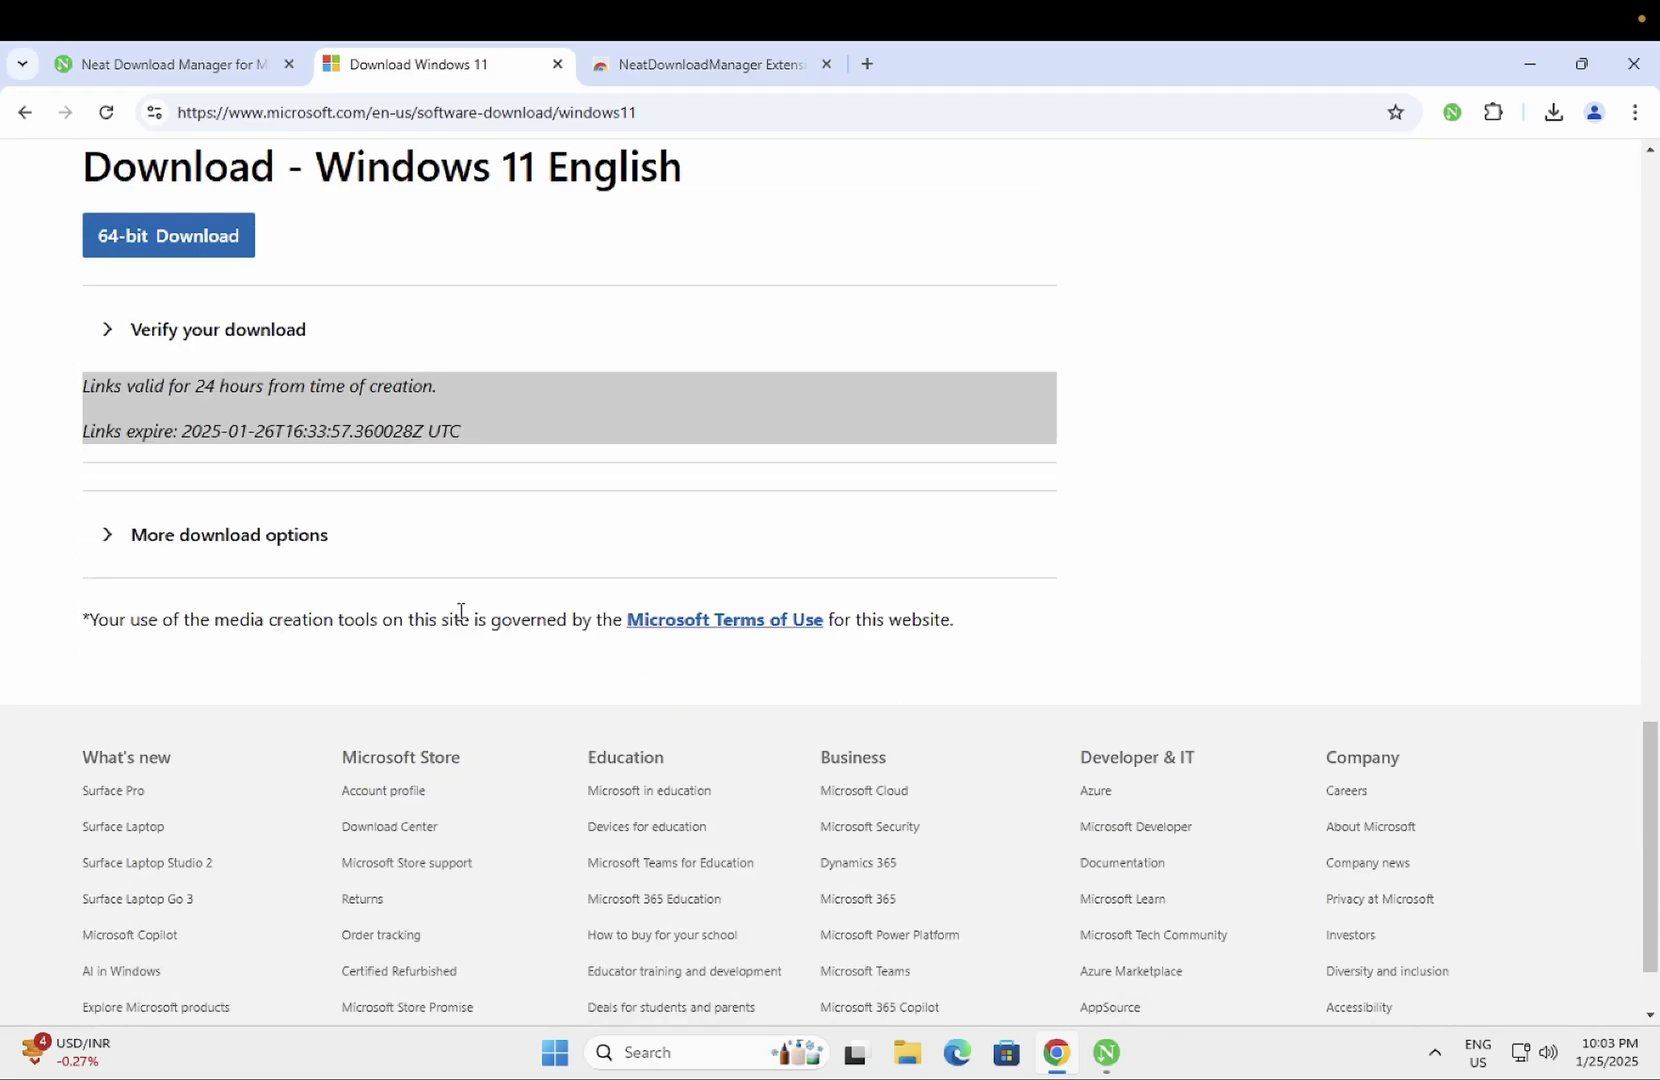
scroll(407, 527, "up", 3)
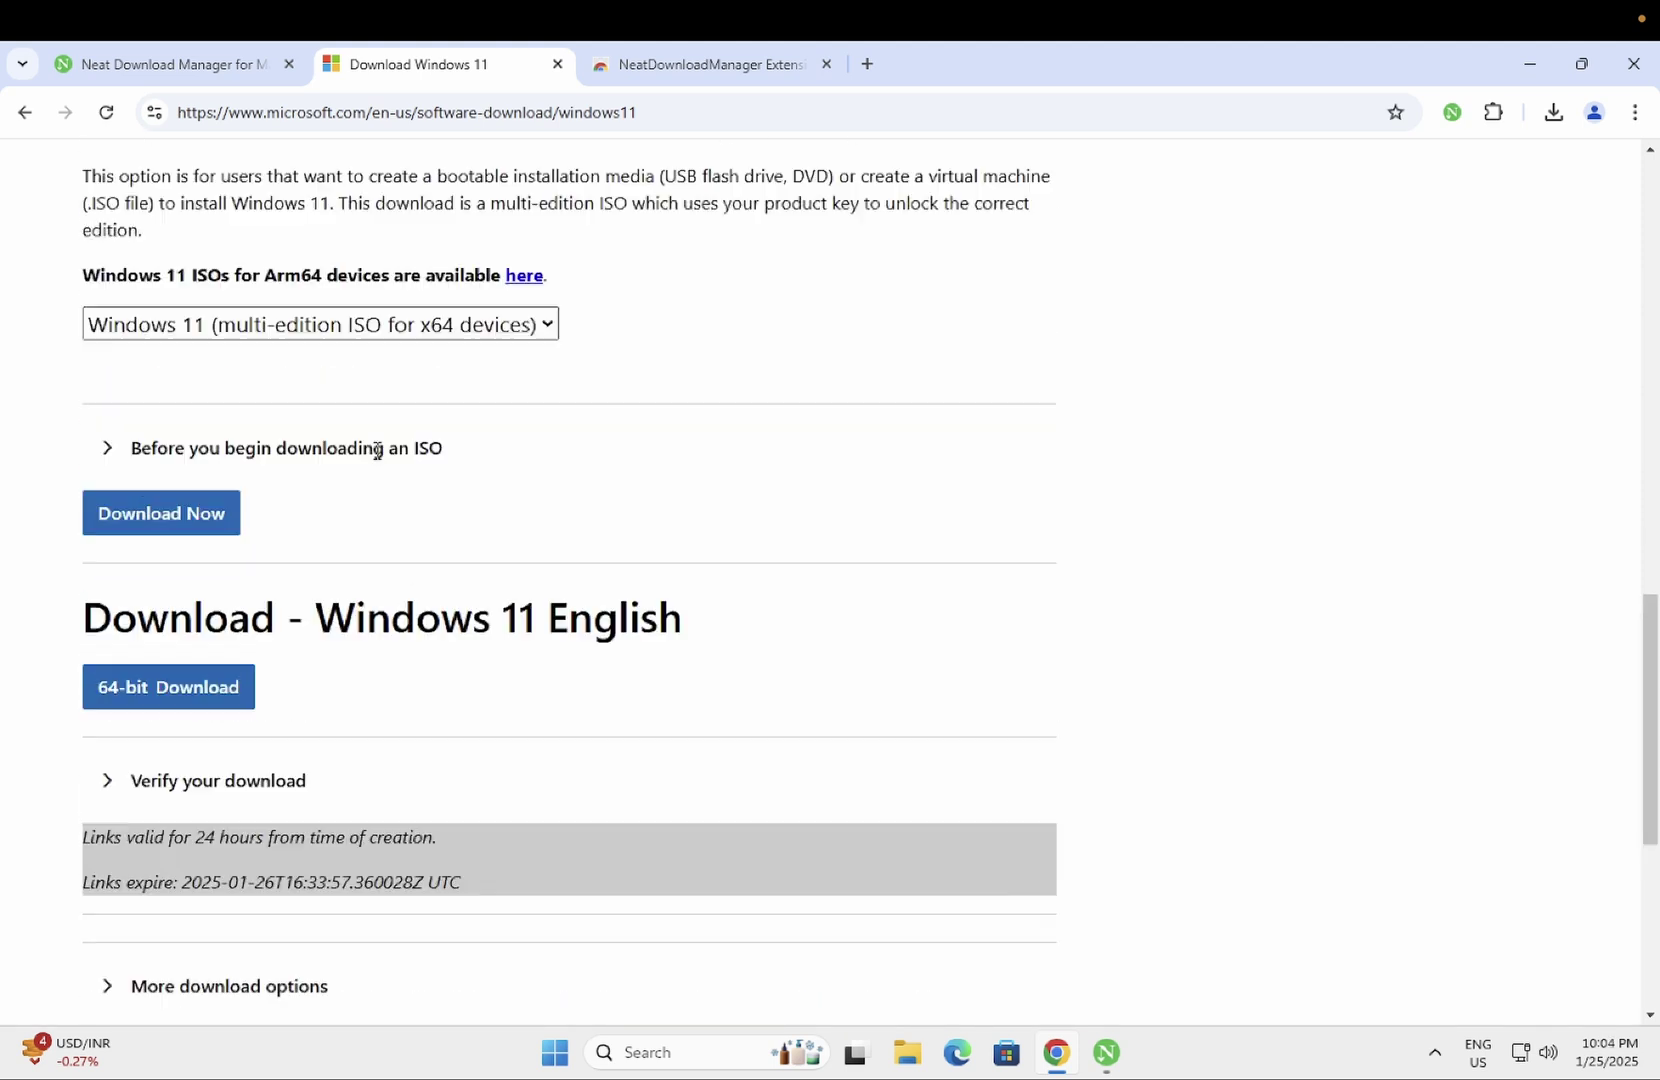
Step: Send the 64-bit Win11_24H2_English_x64.iso link to Neat Download Manager via the context menu
right_click(166, 700)
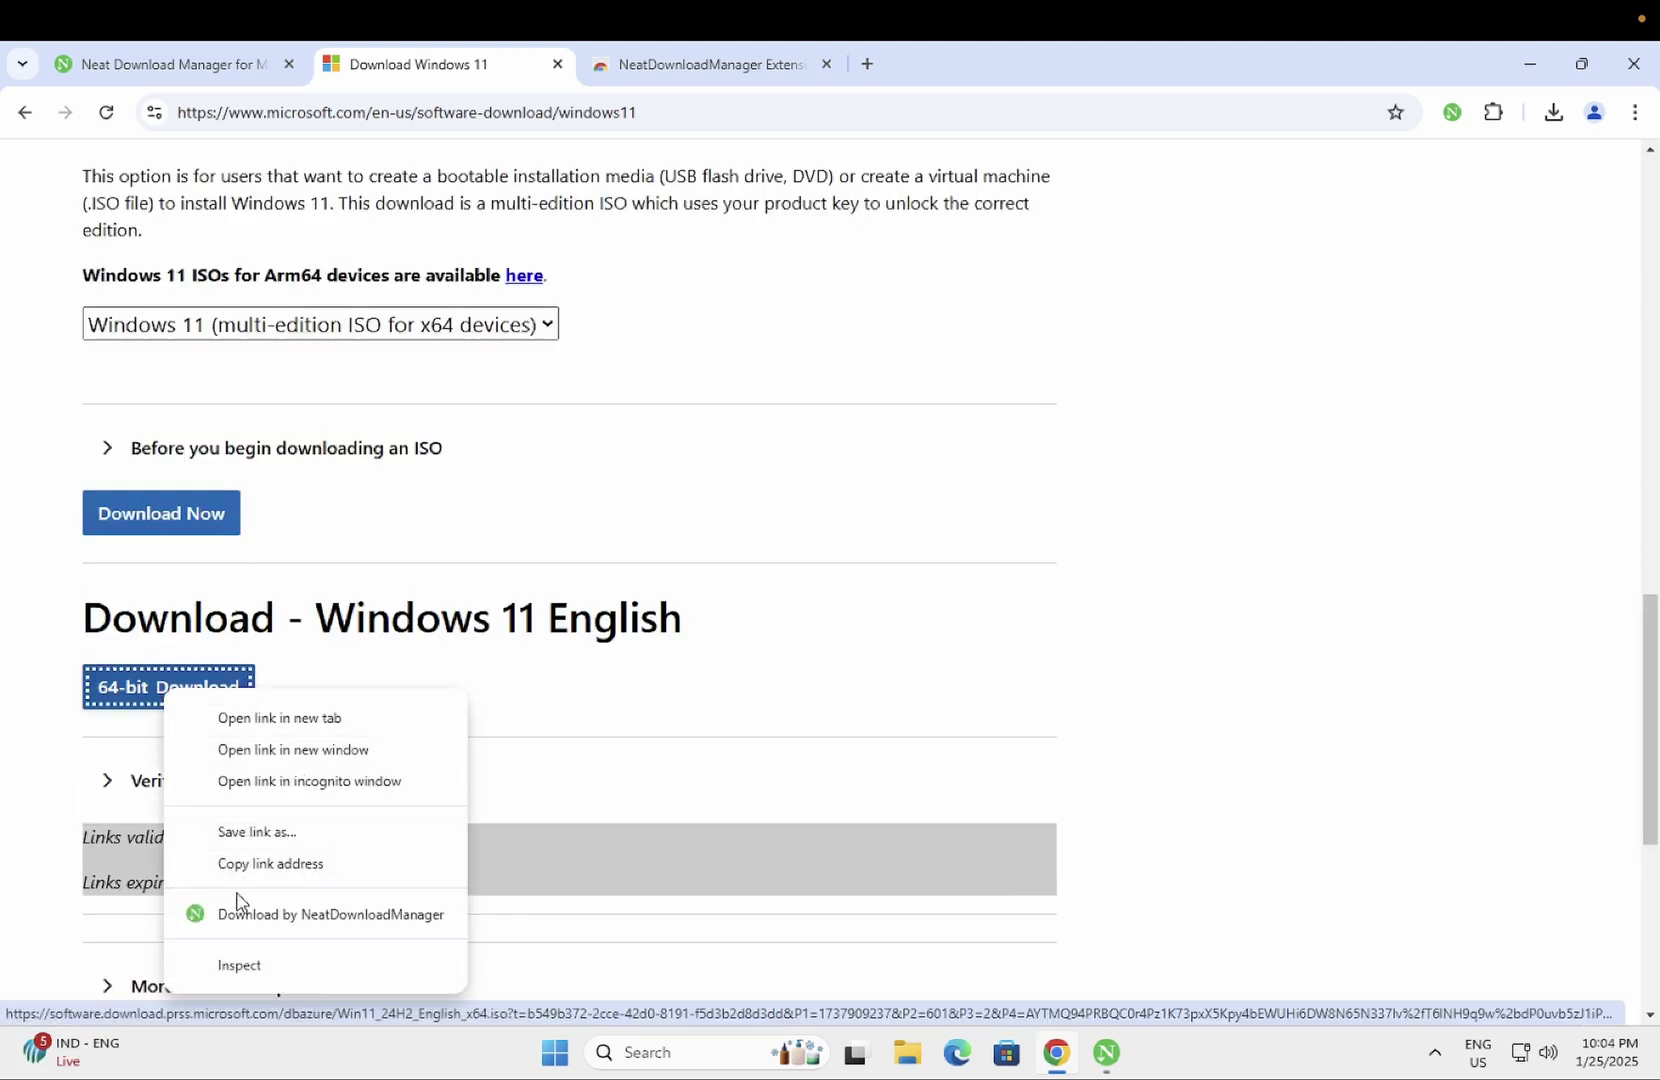
left_click(367, 928)
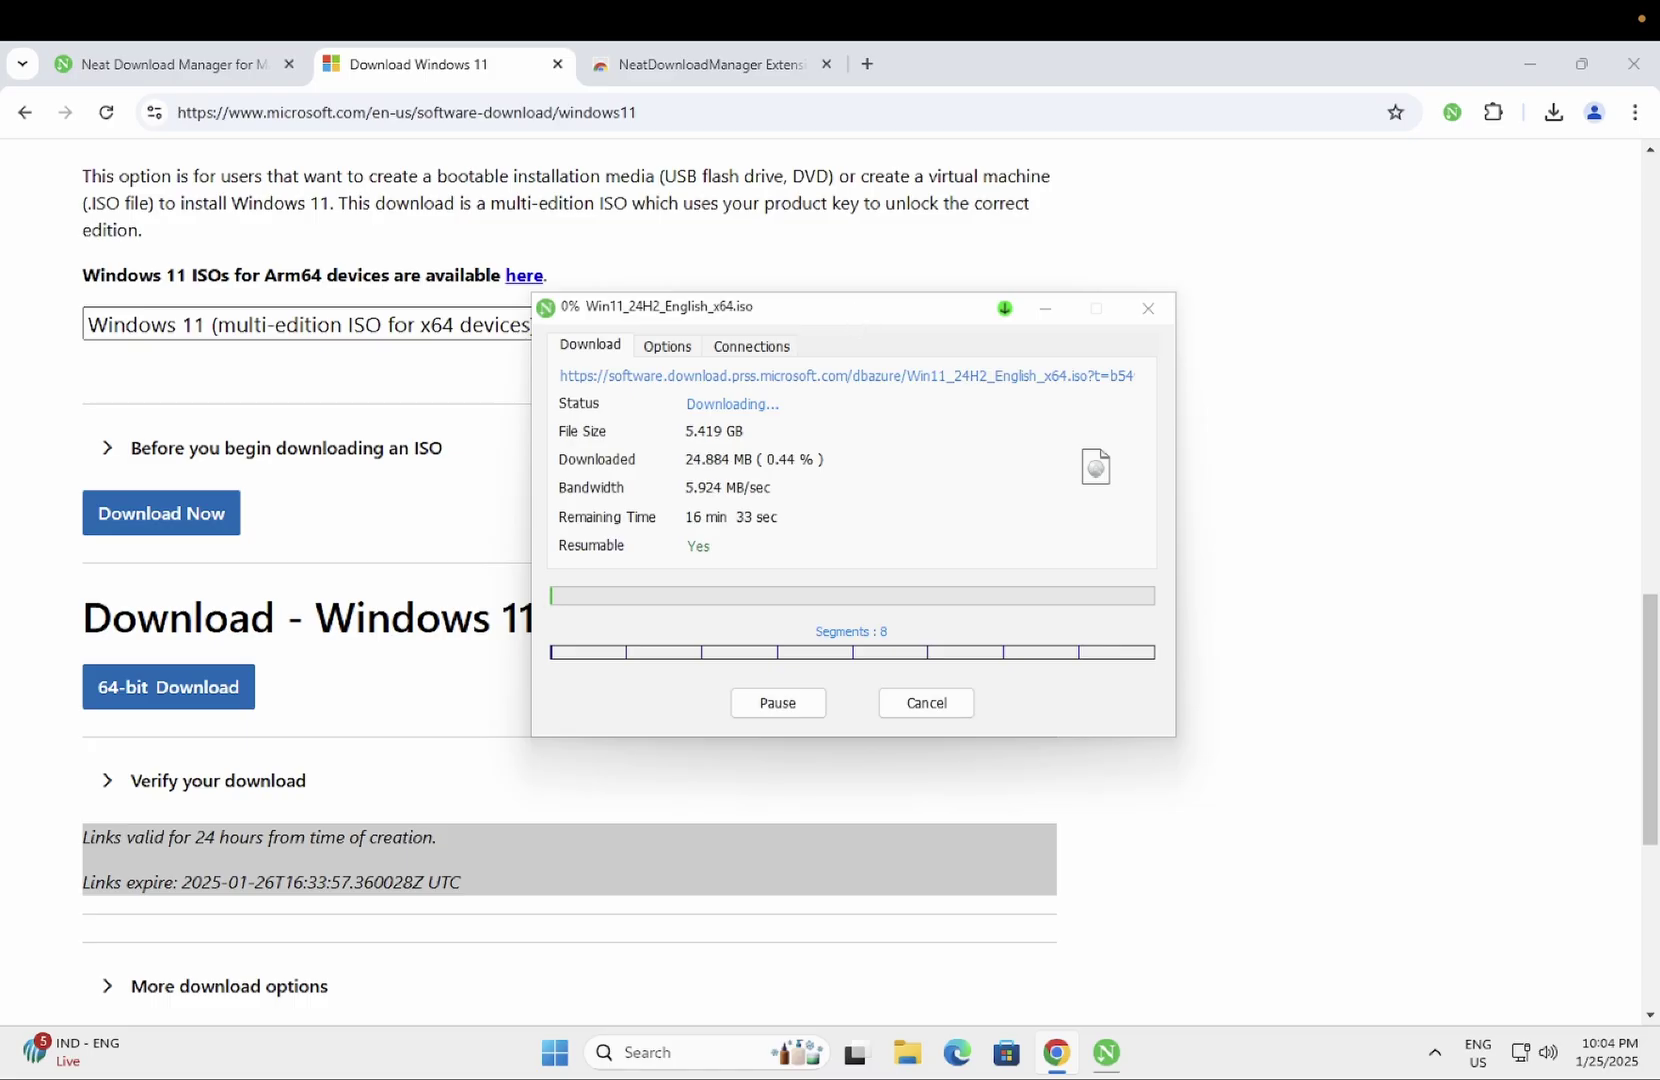
left_click_drag(855, 316, 833, 296)
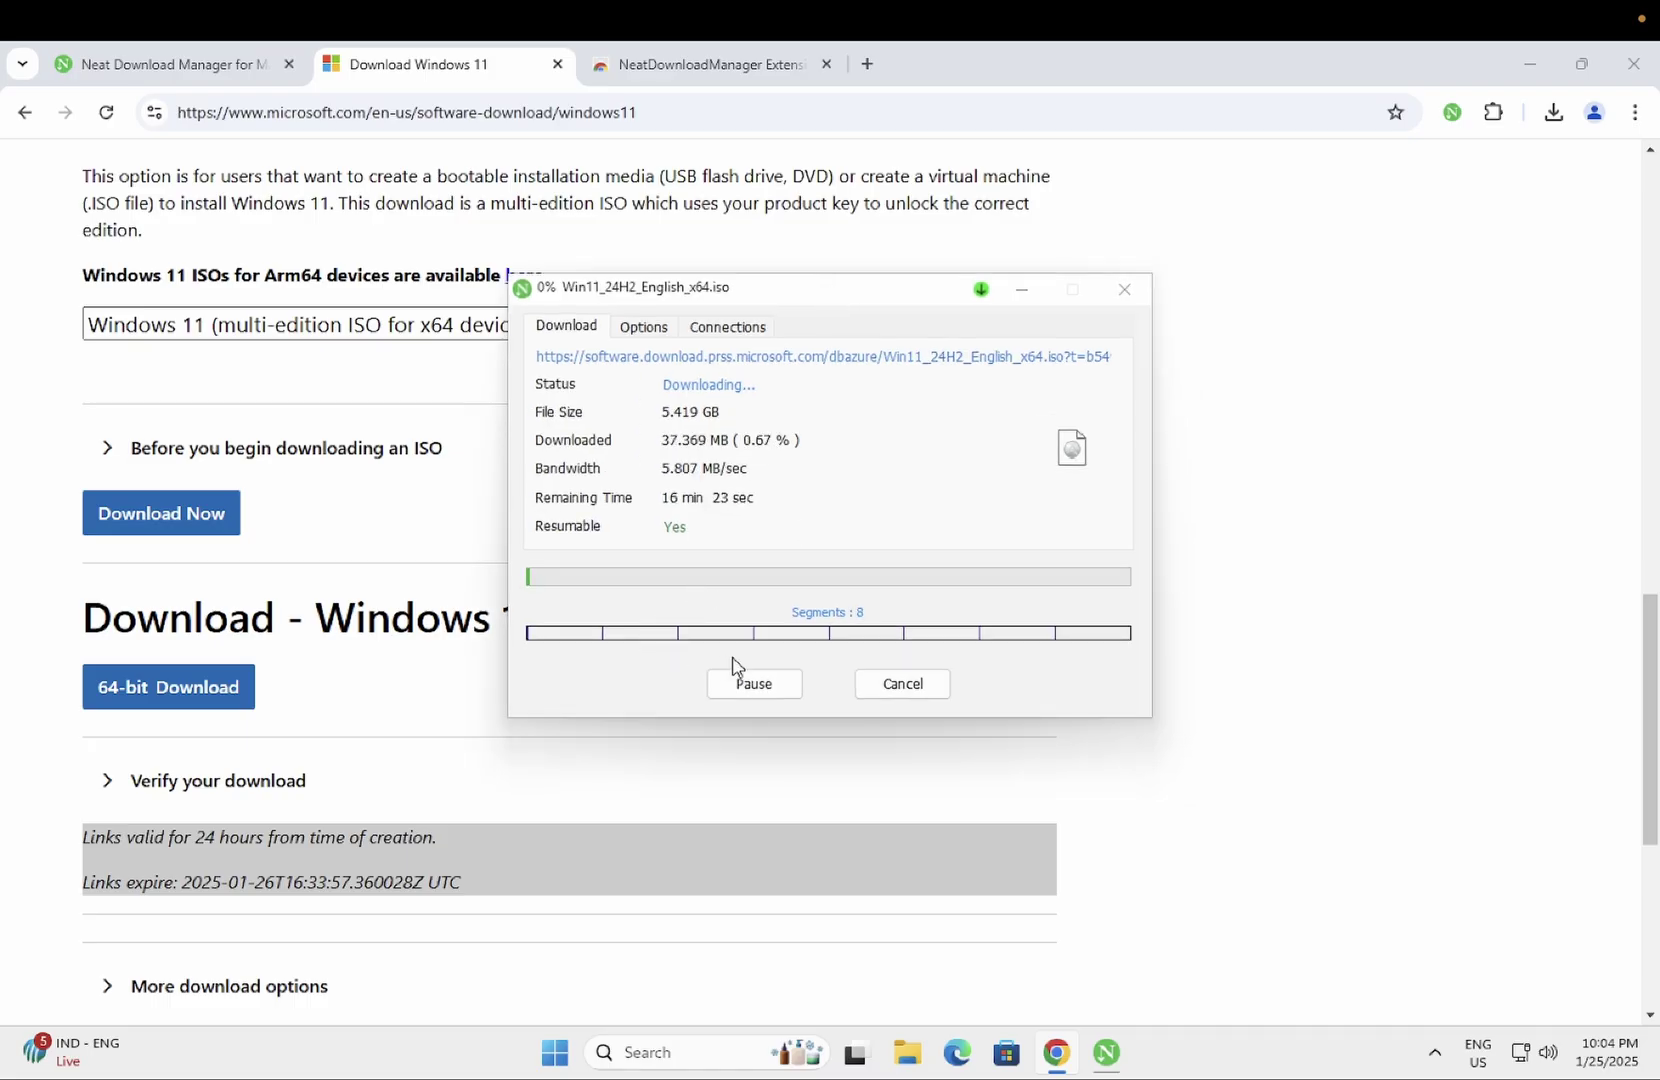
left_click(744, 689)
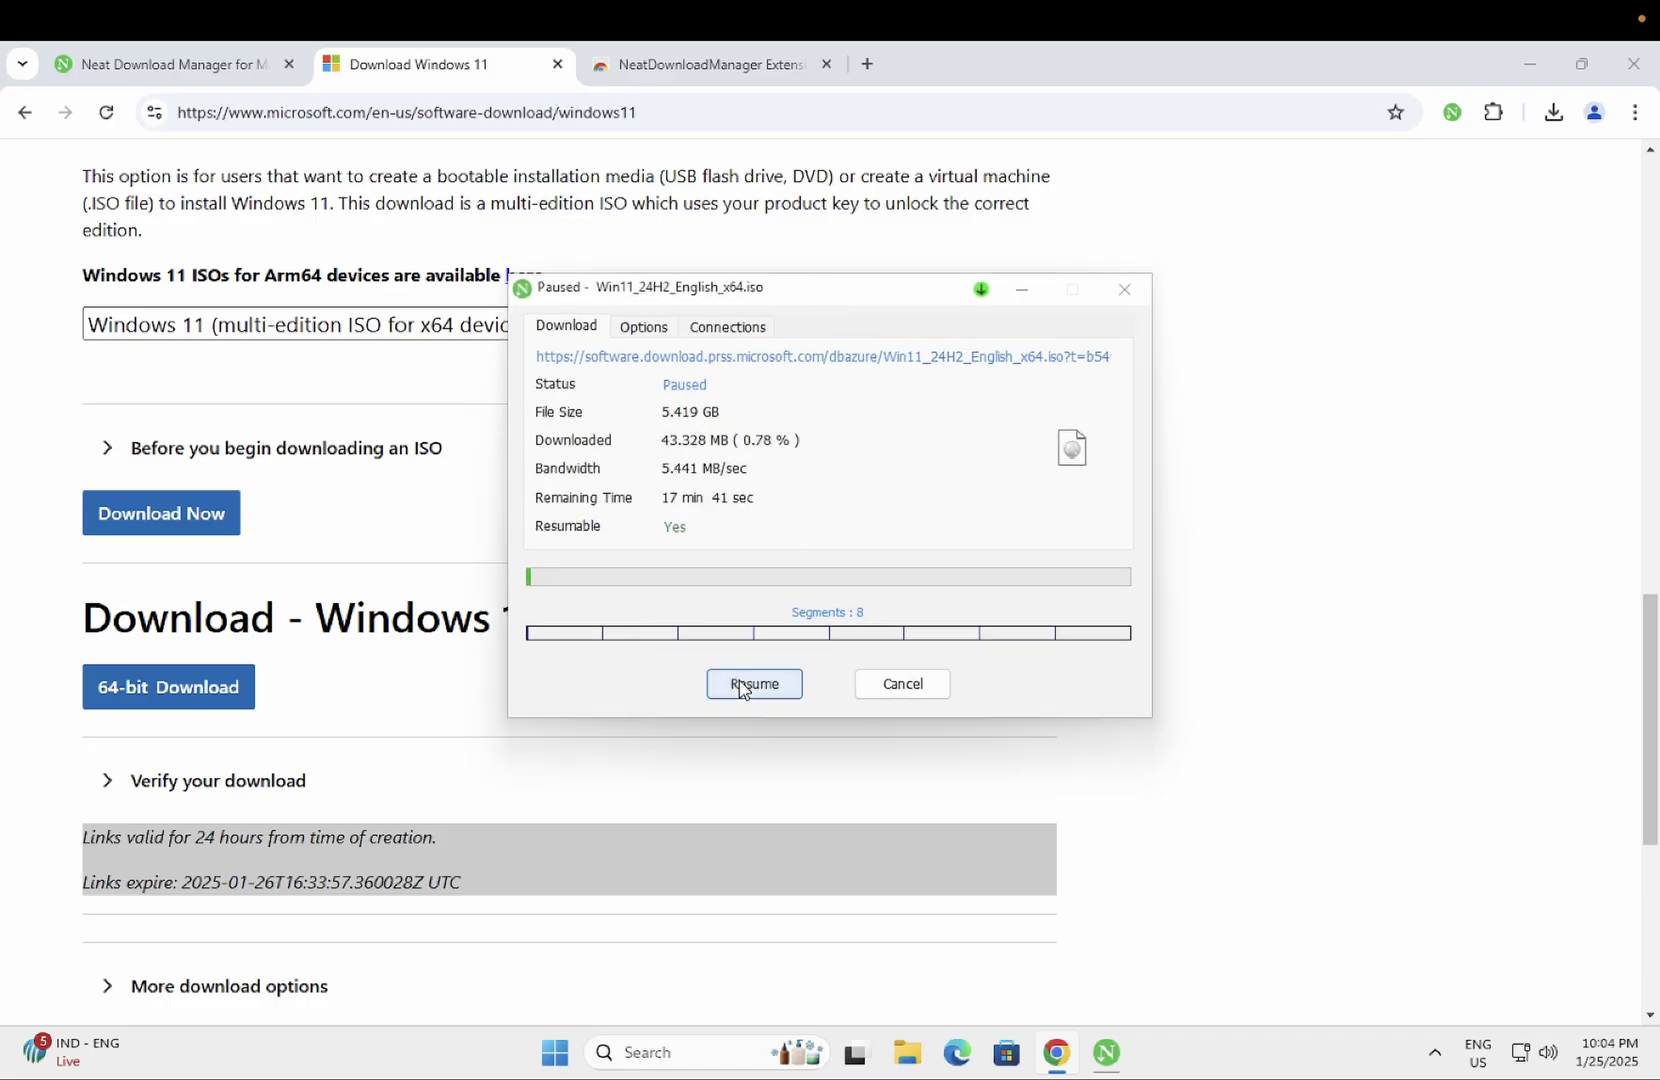
left_click(643, 332)
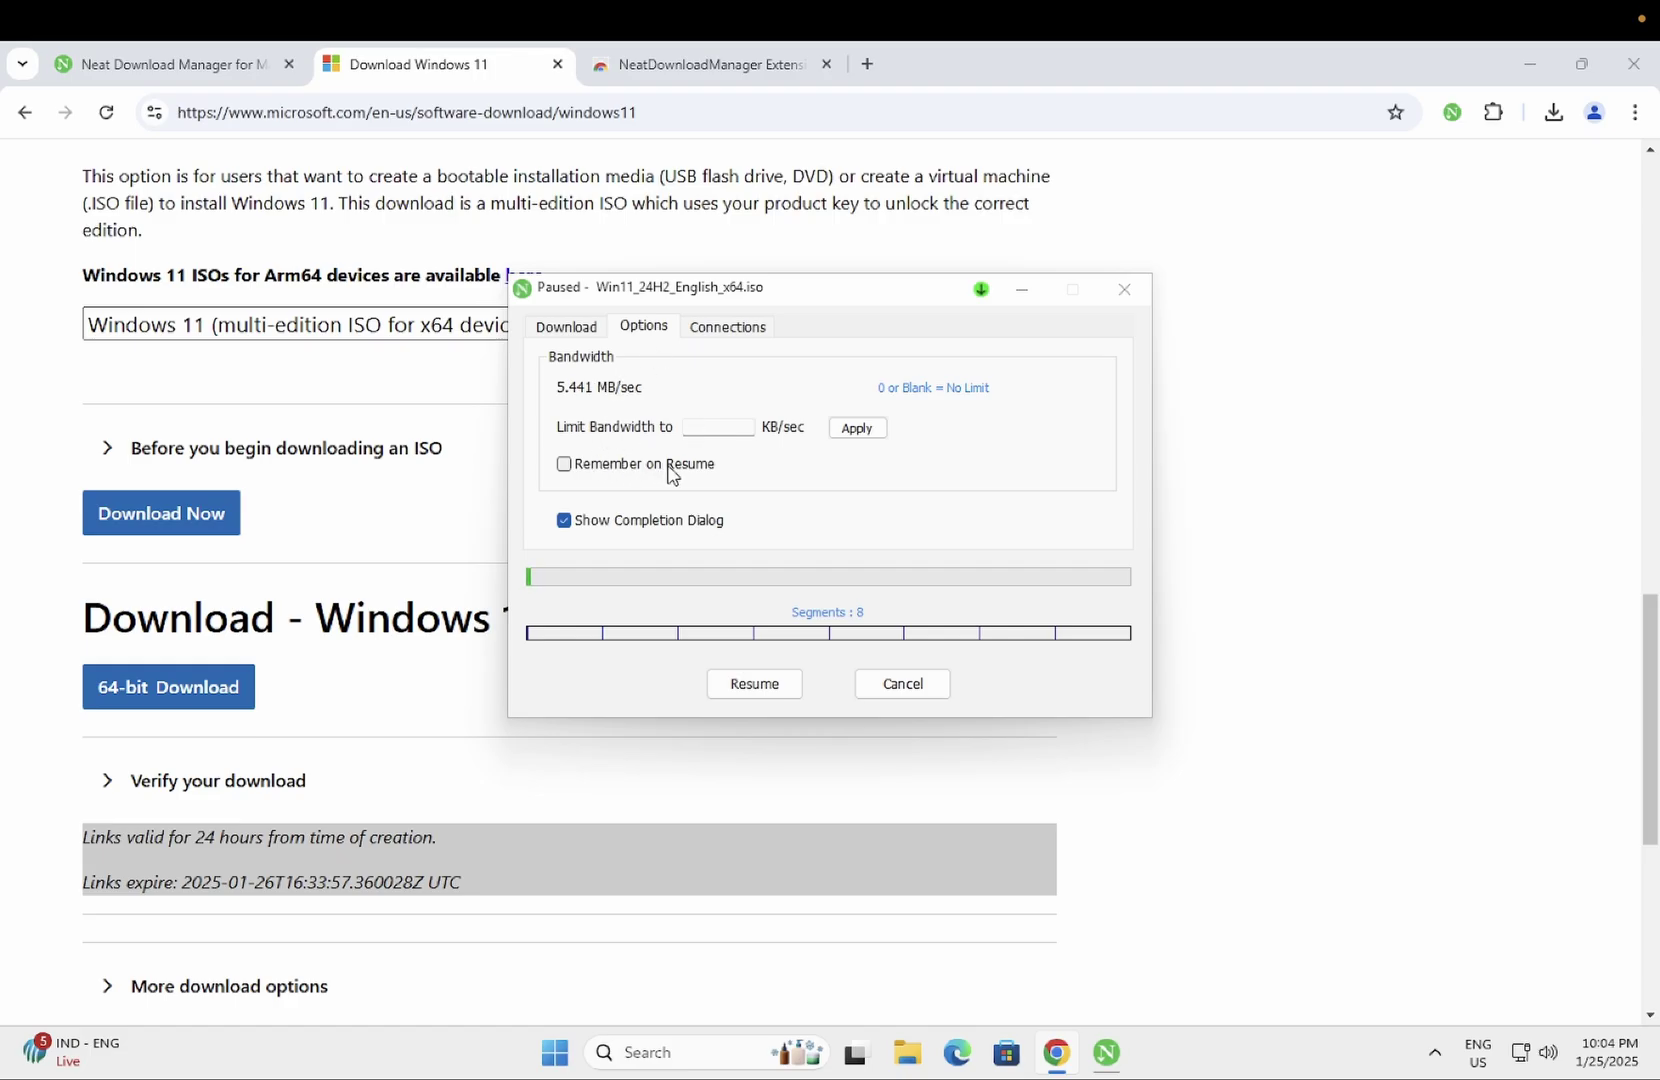
left_click(720, 336)
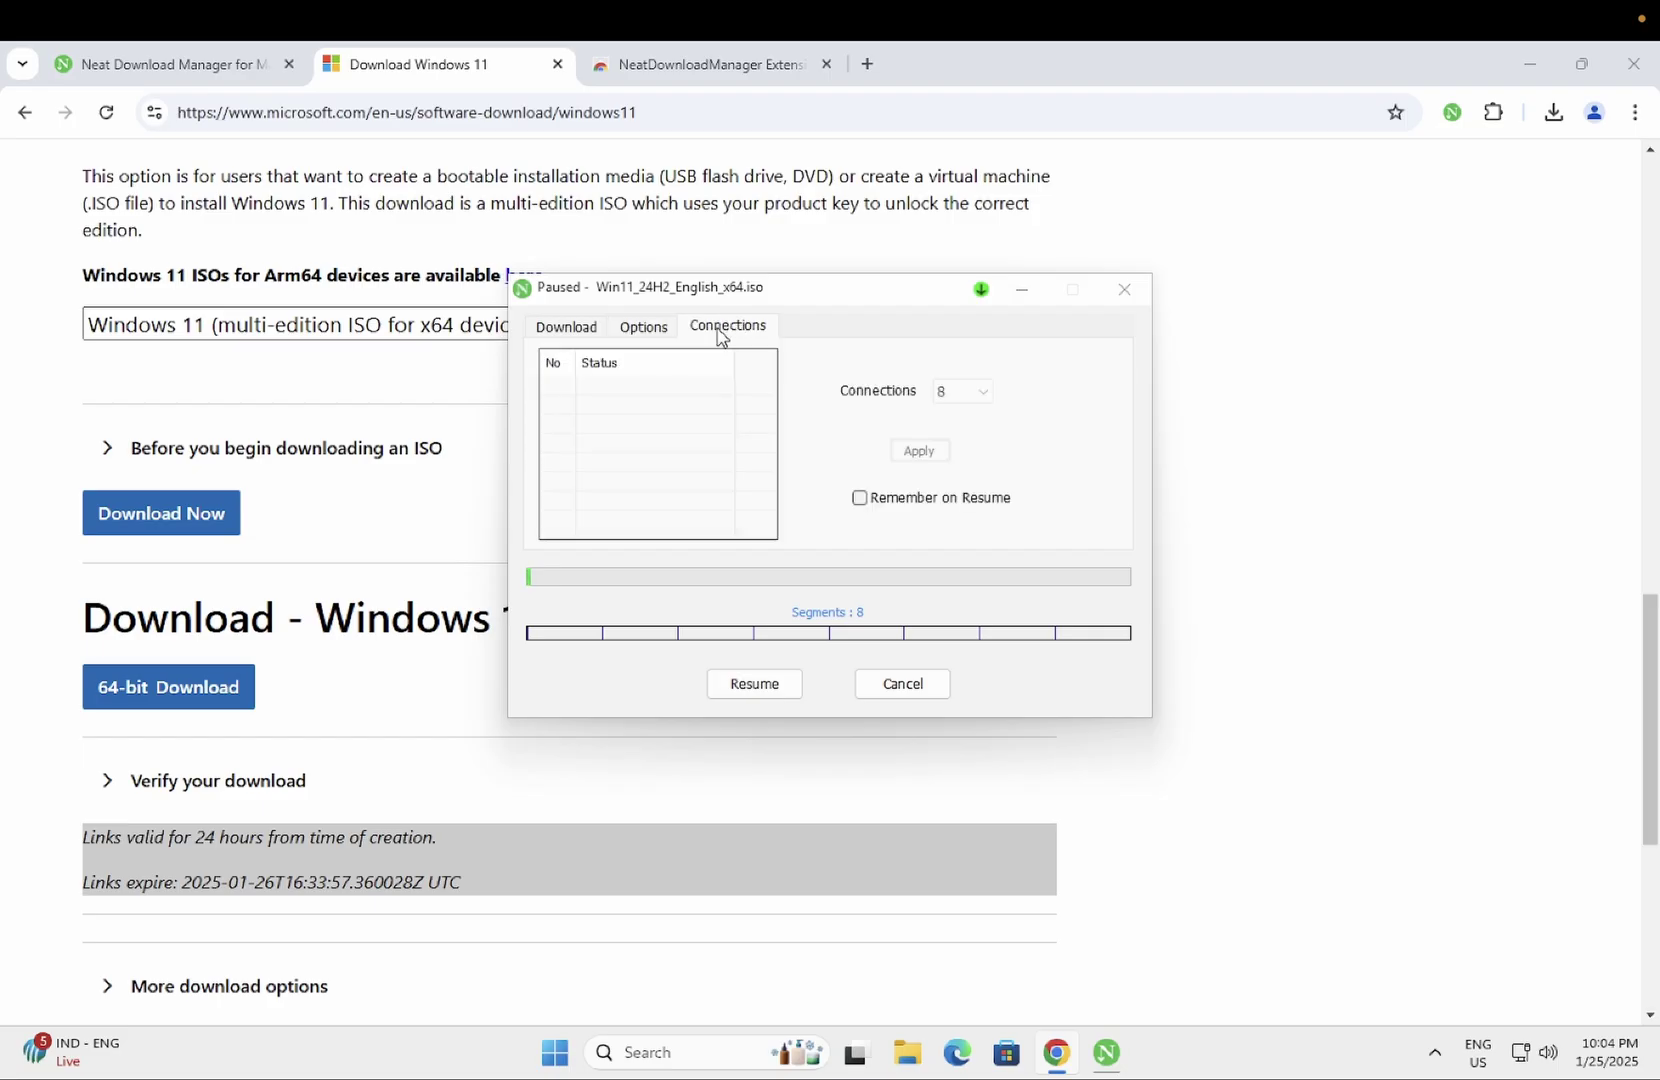
left_click(580, 331)
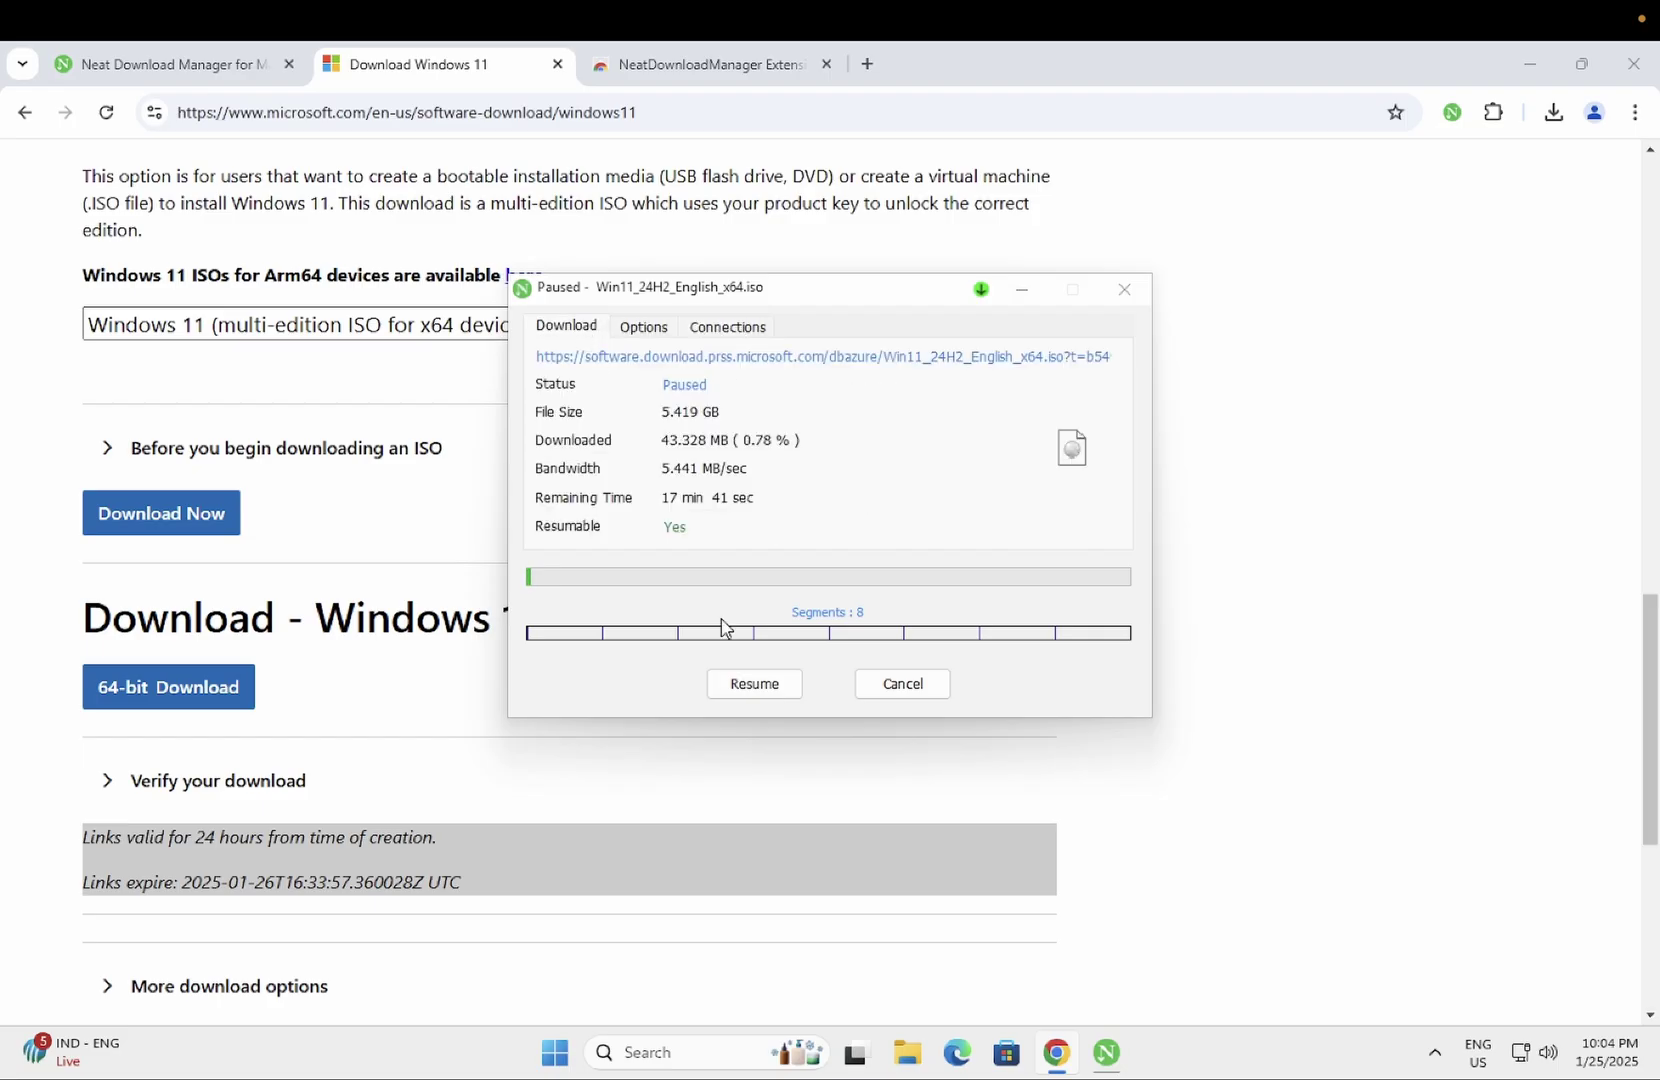
left_click(759, 684)
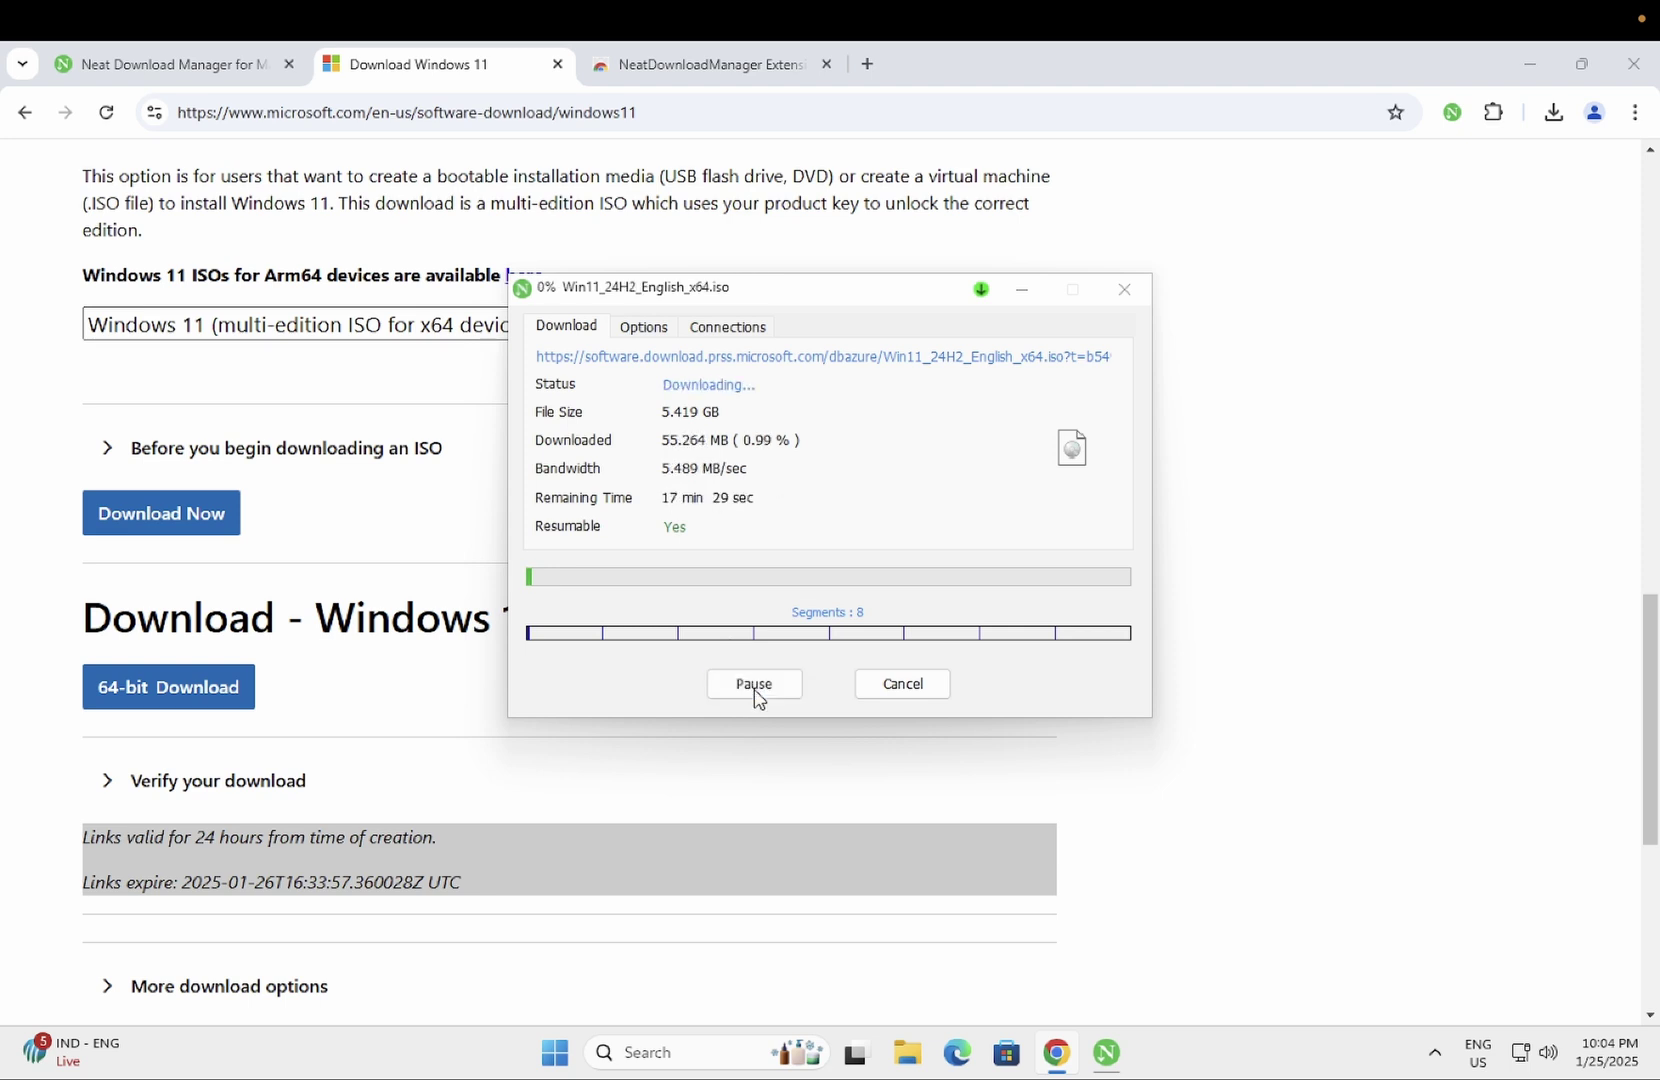
Step: Pause the Windows 11 ISO download at about 1% and close the download window and Chrome
left_click(758, 692)
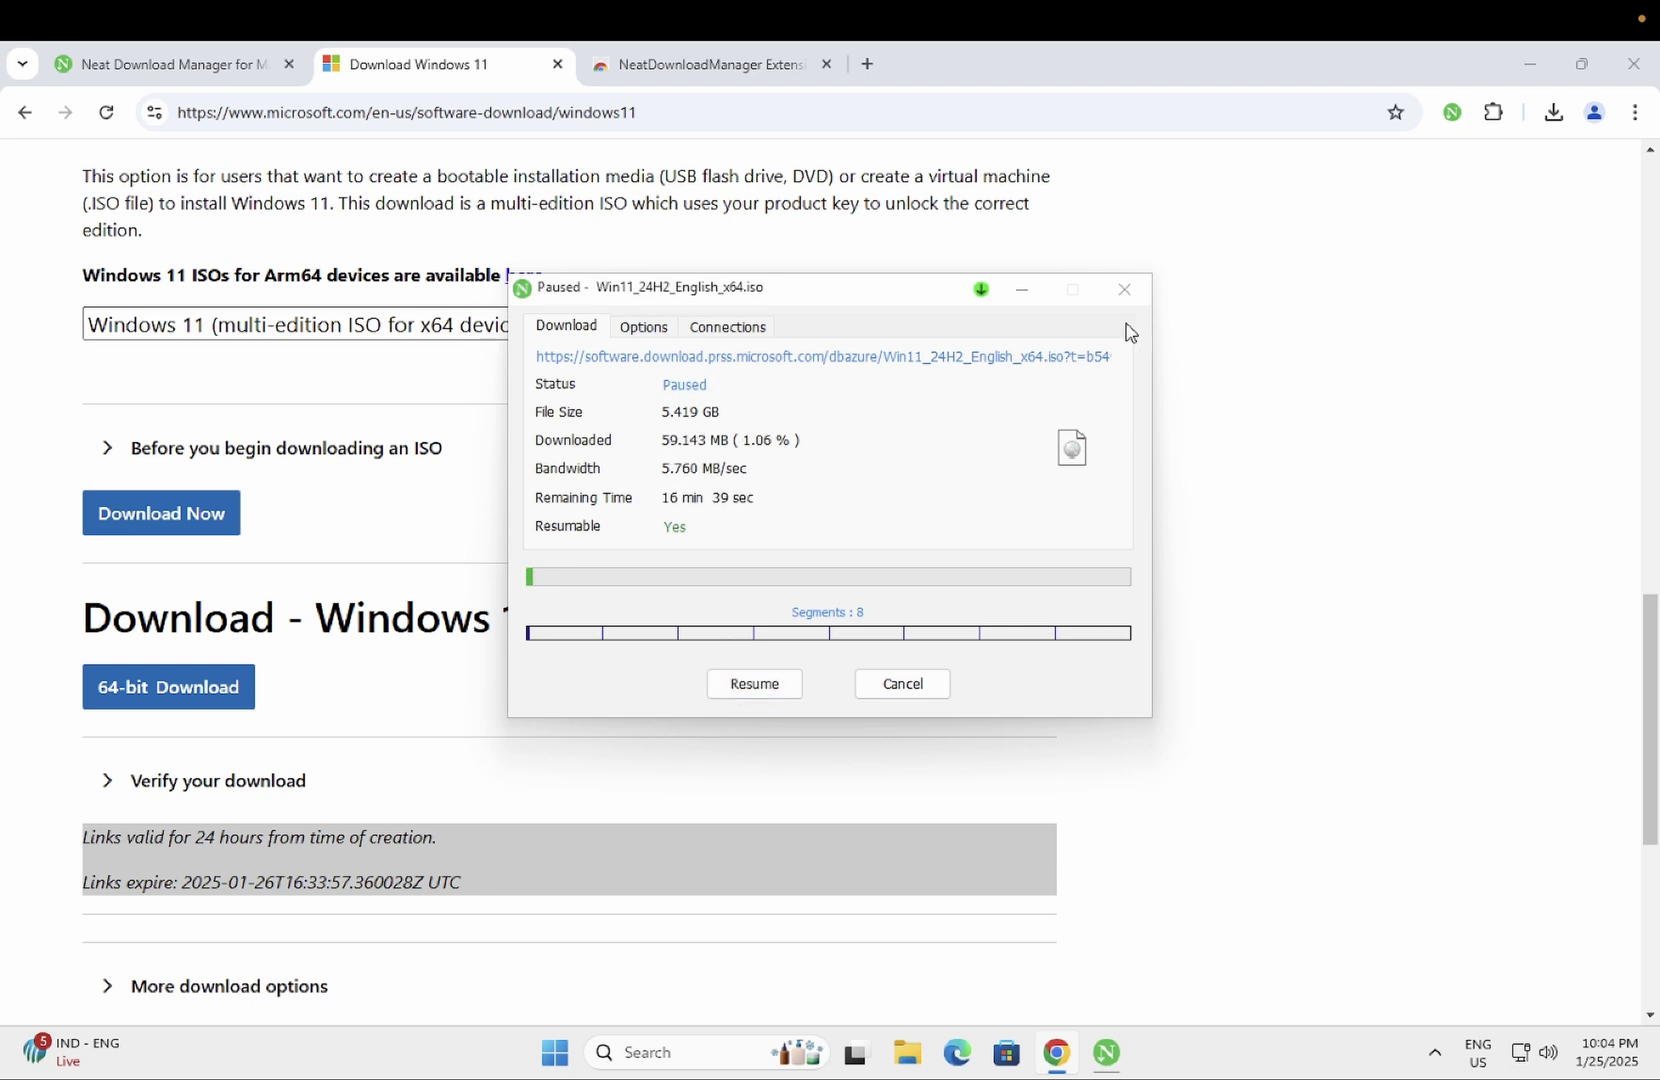
left_click(1123, 289)
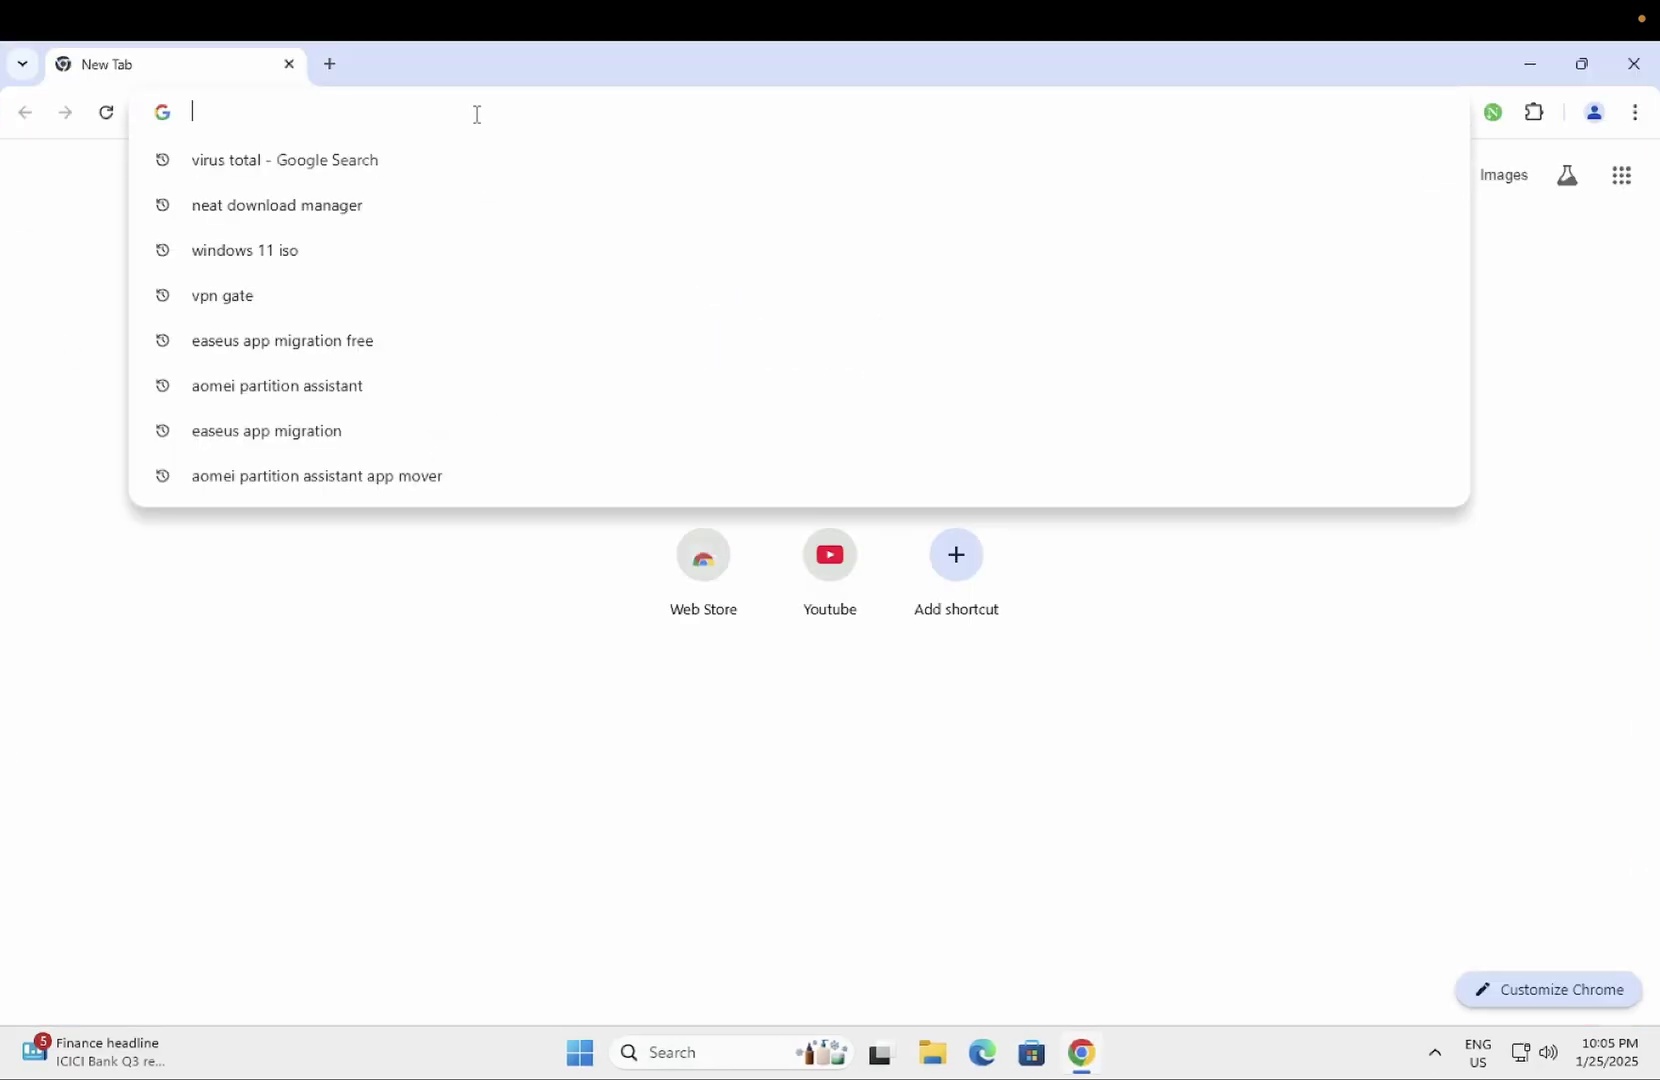
type("idm")
Step: Search for idm and download the IDM 30-day free trial from internetdownloadmanager.com
key("Return")
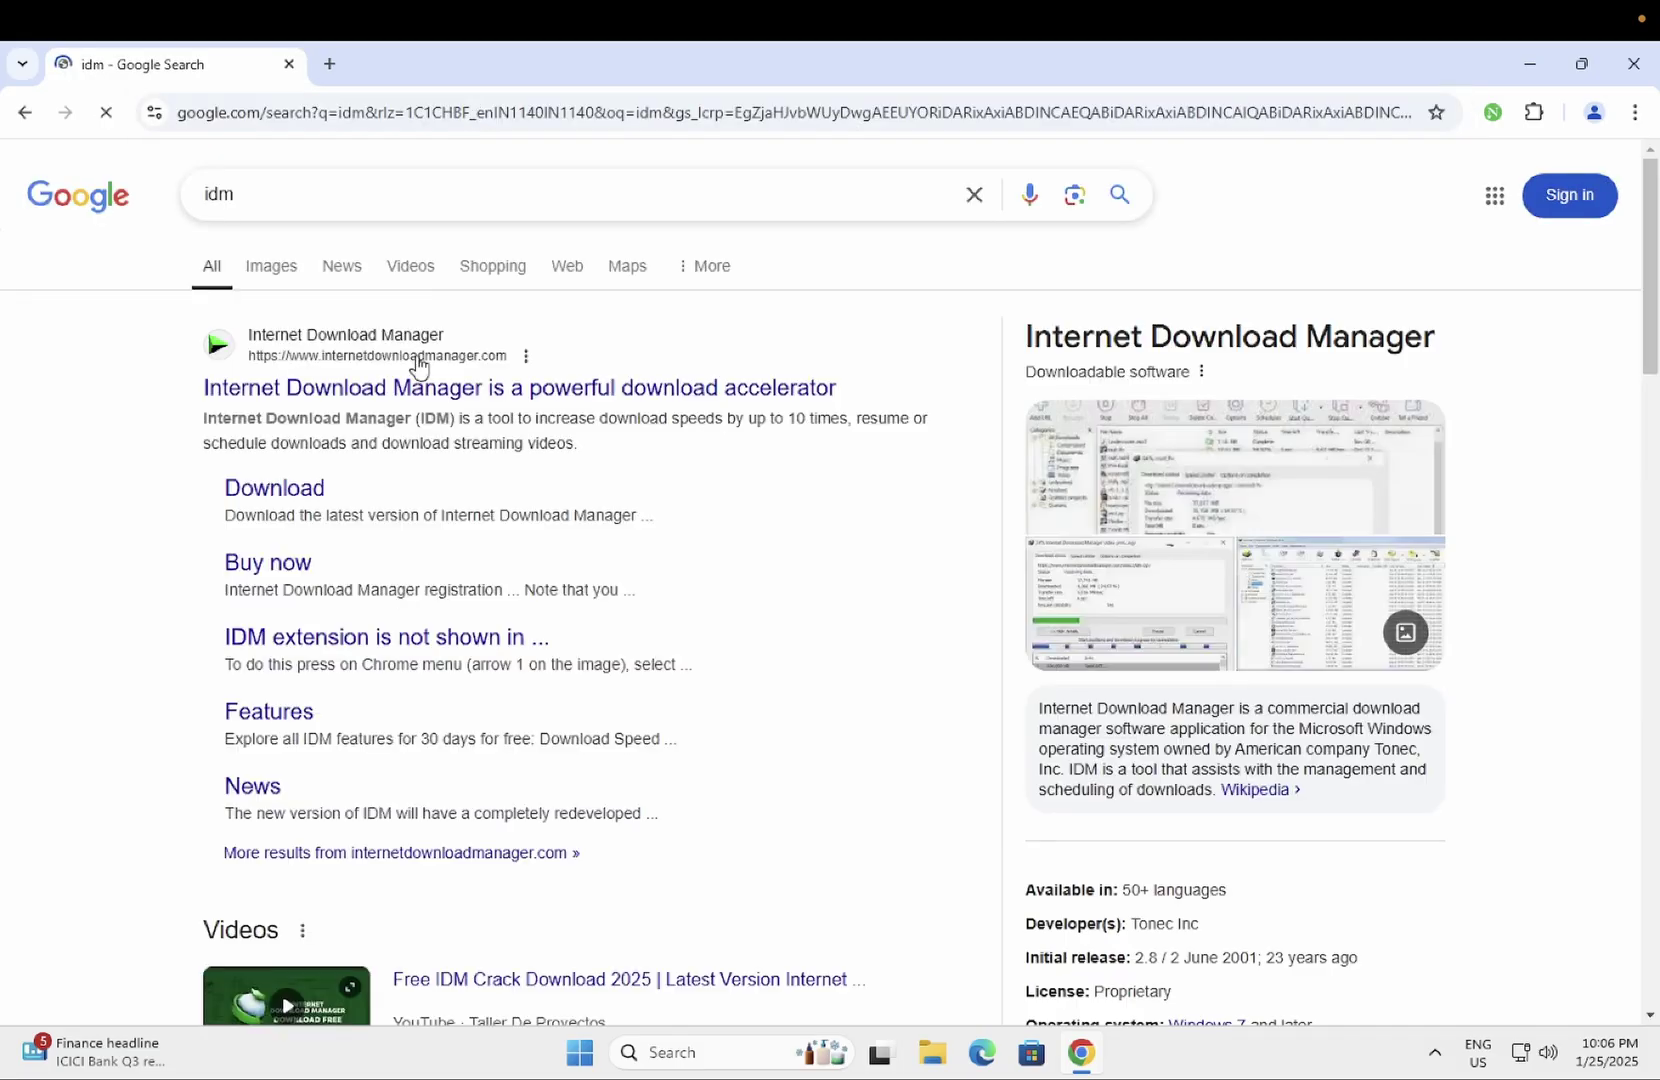
left_click(416, 391)
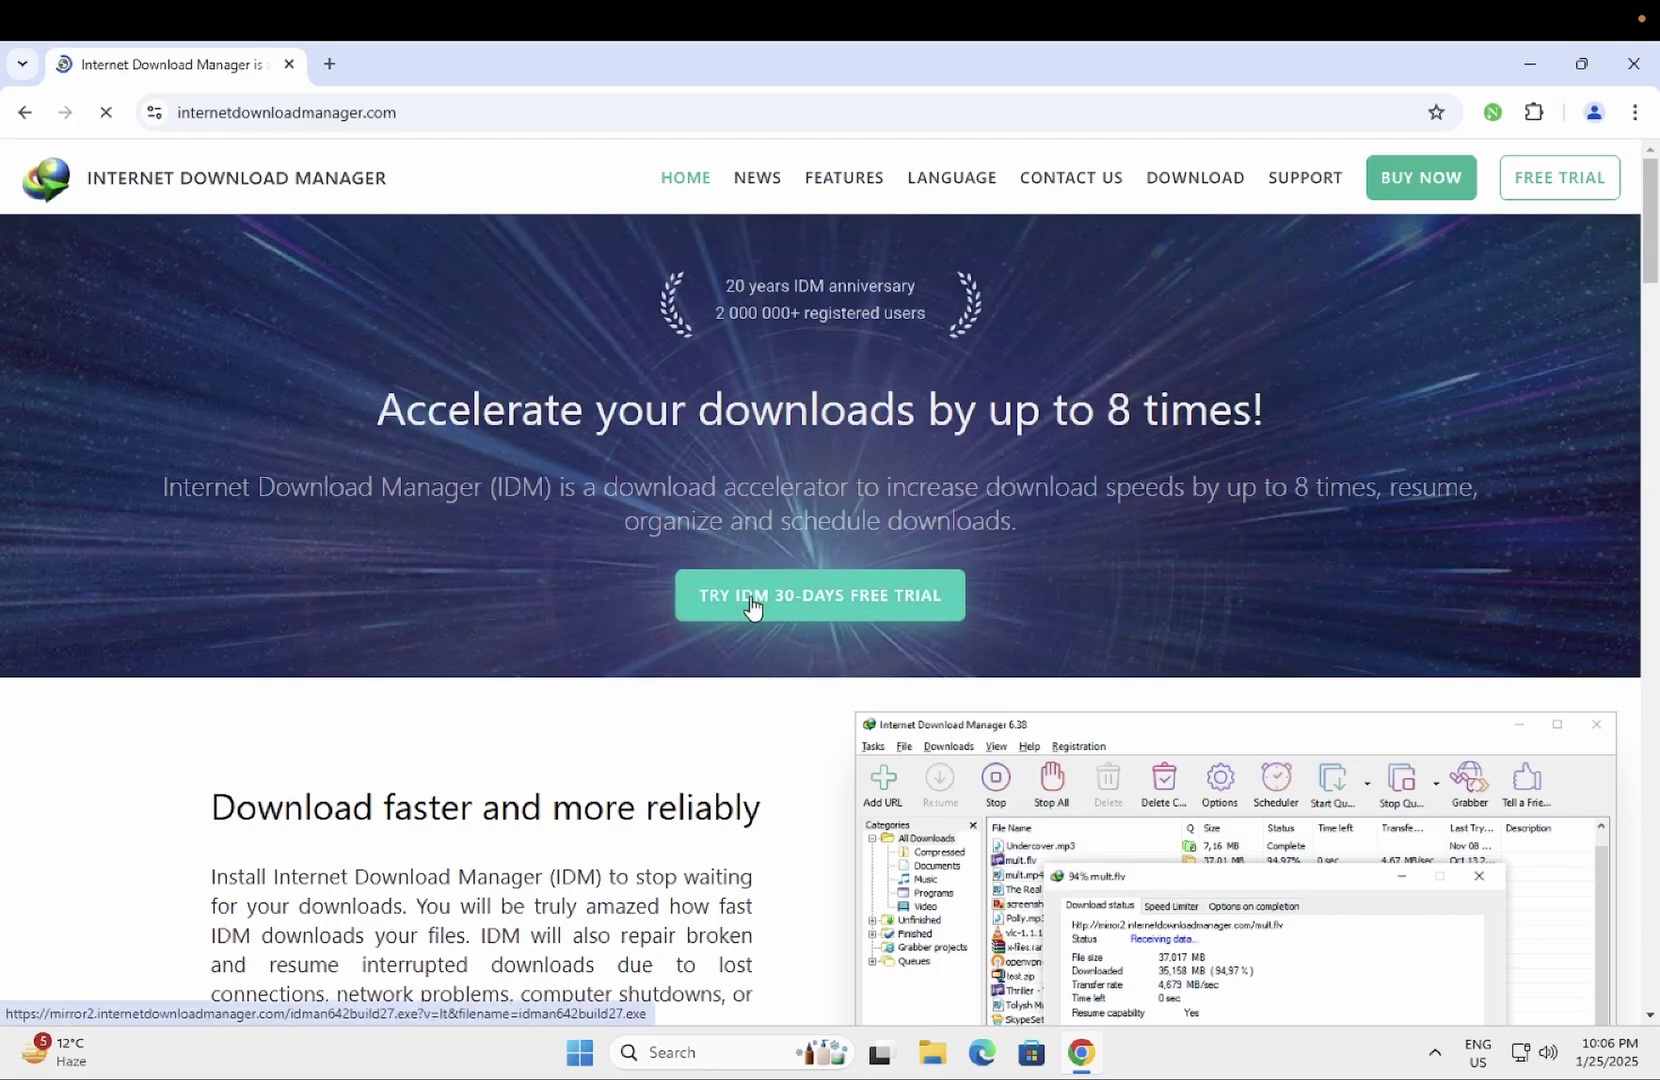
left_click(751, 606)
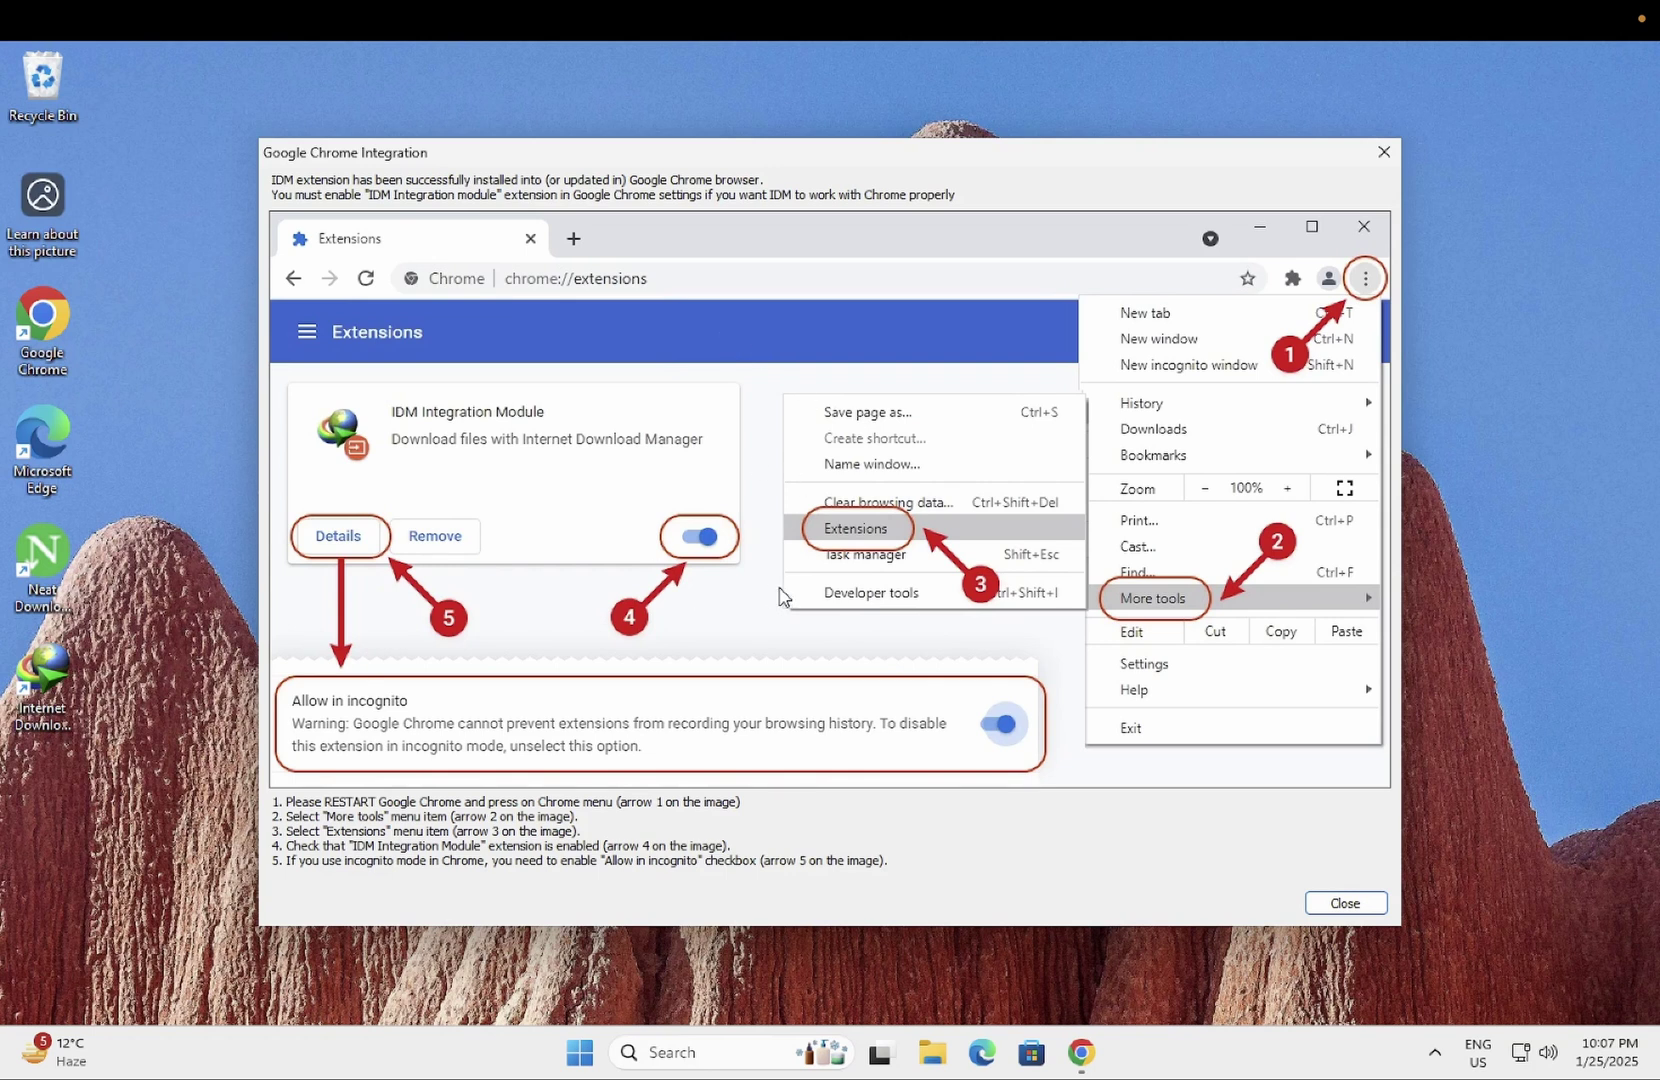
Step: Dismiss IDM's Chrome integration and manifest V2 notices and bring Chrome back
left_click(1346, 905)
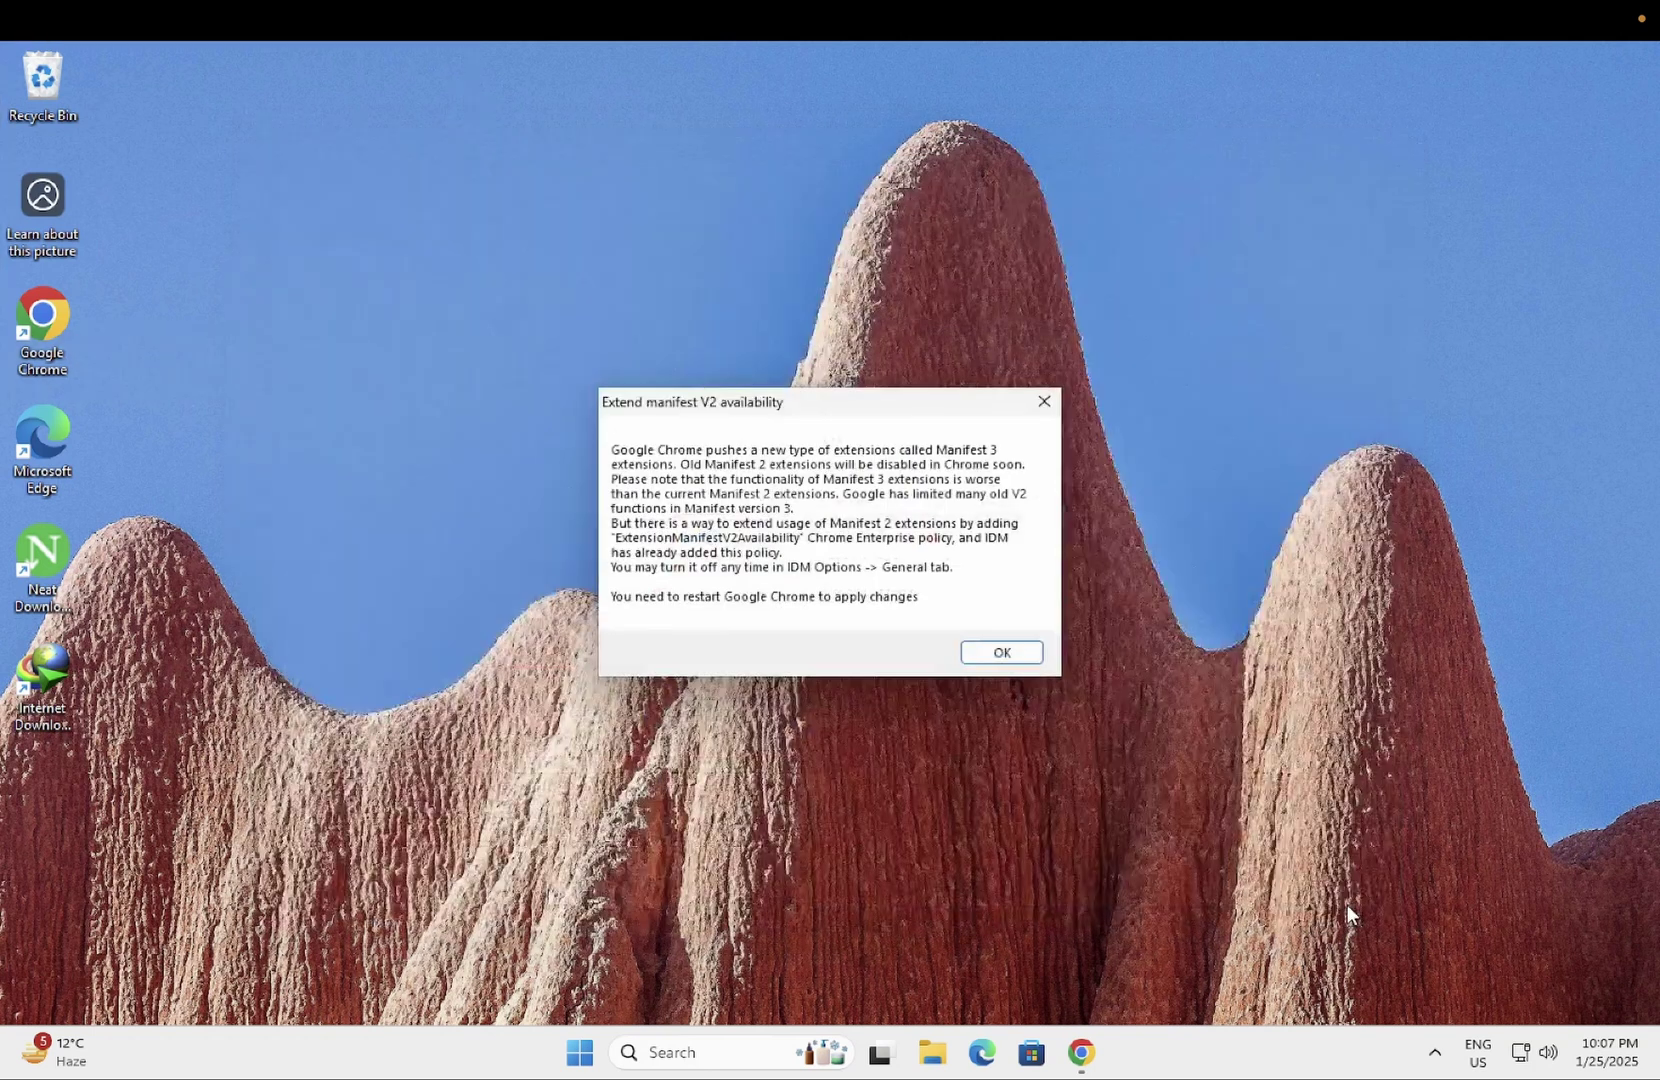
left_click(1004, 656)
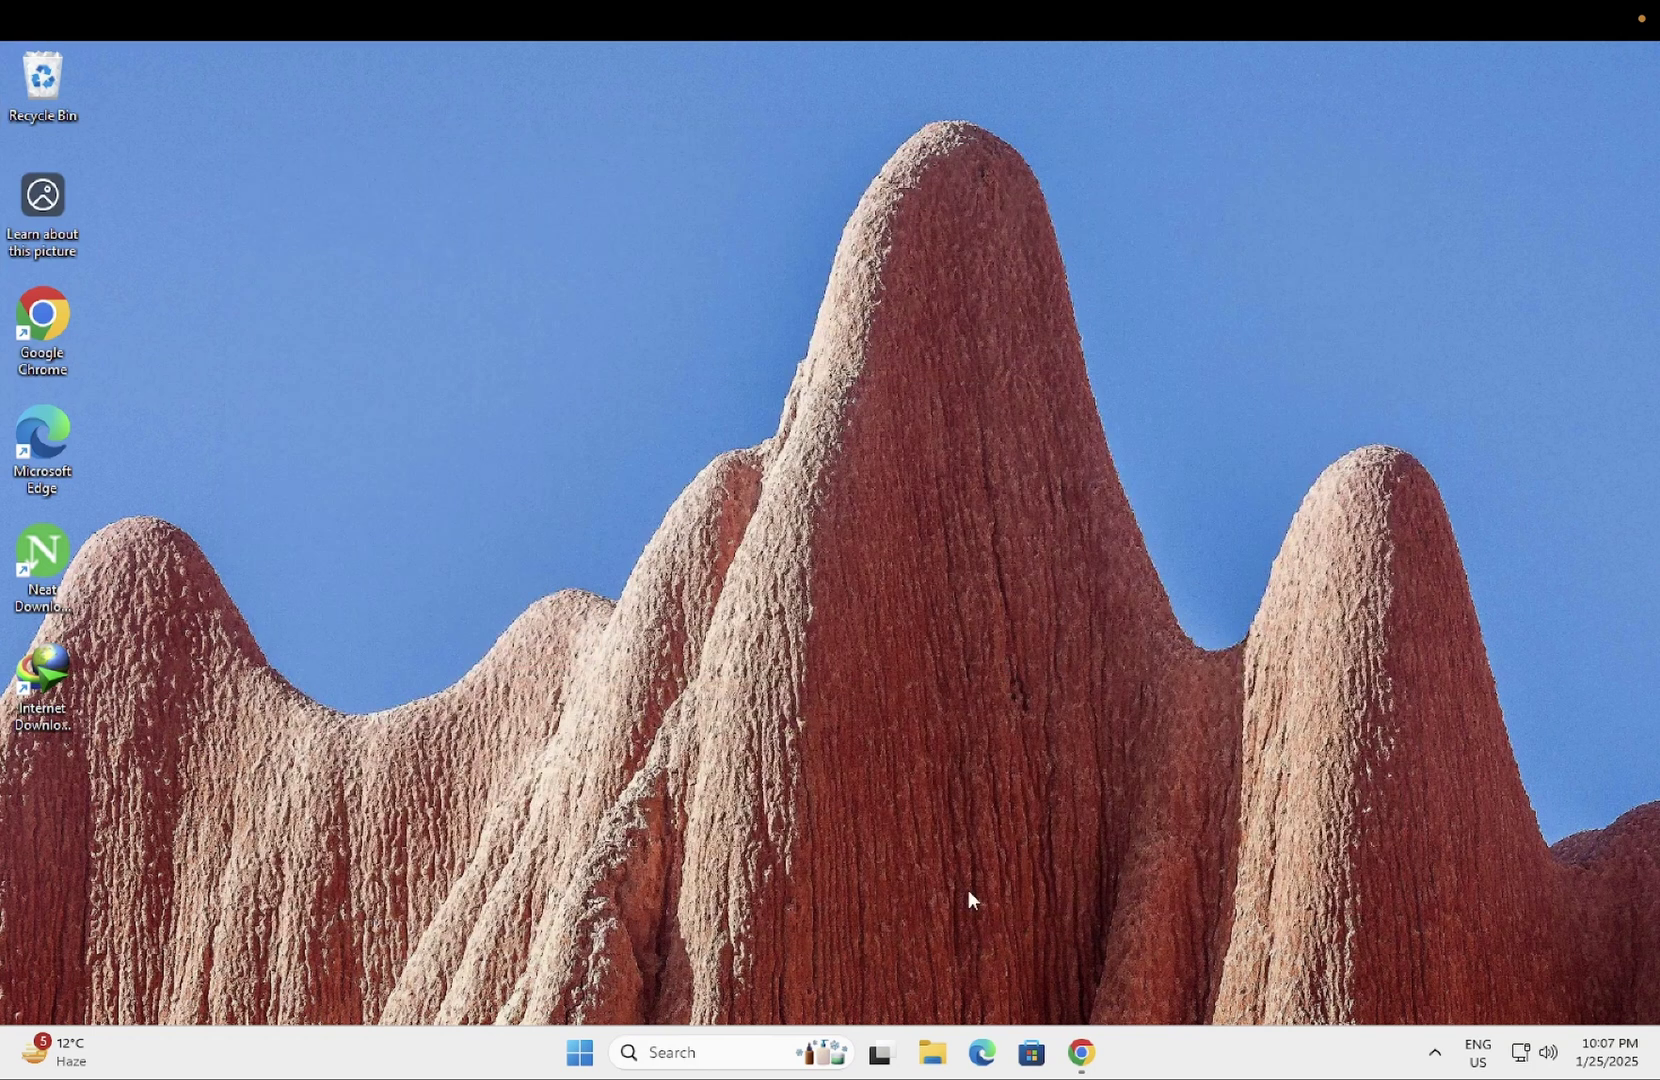
left_click(1084, 1054)
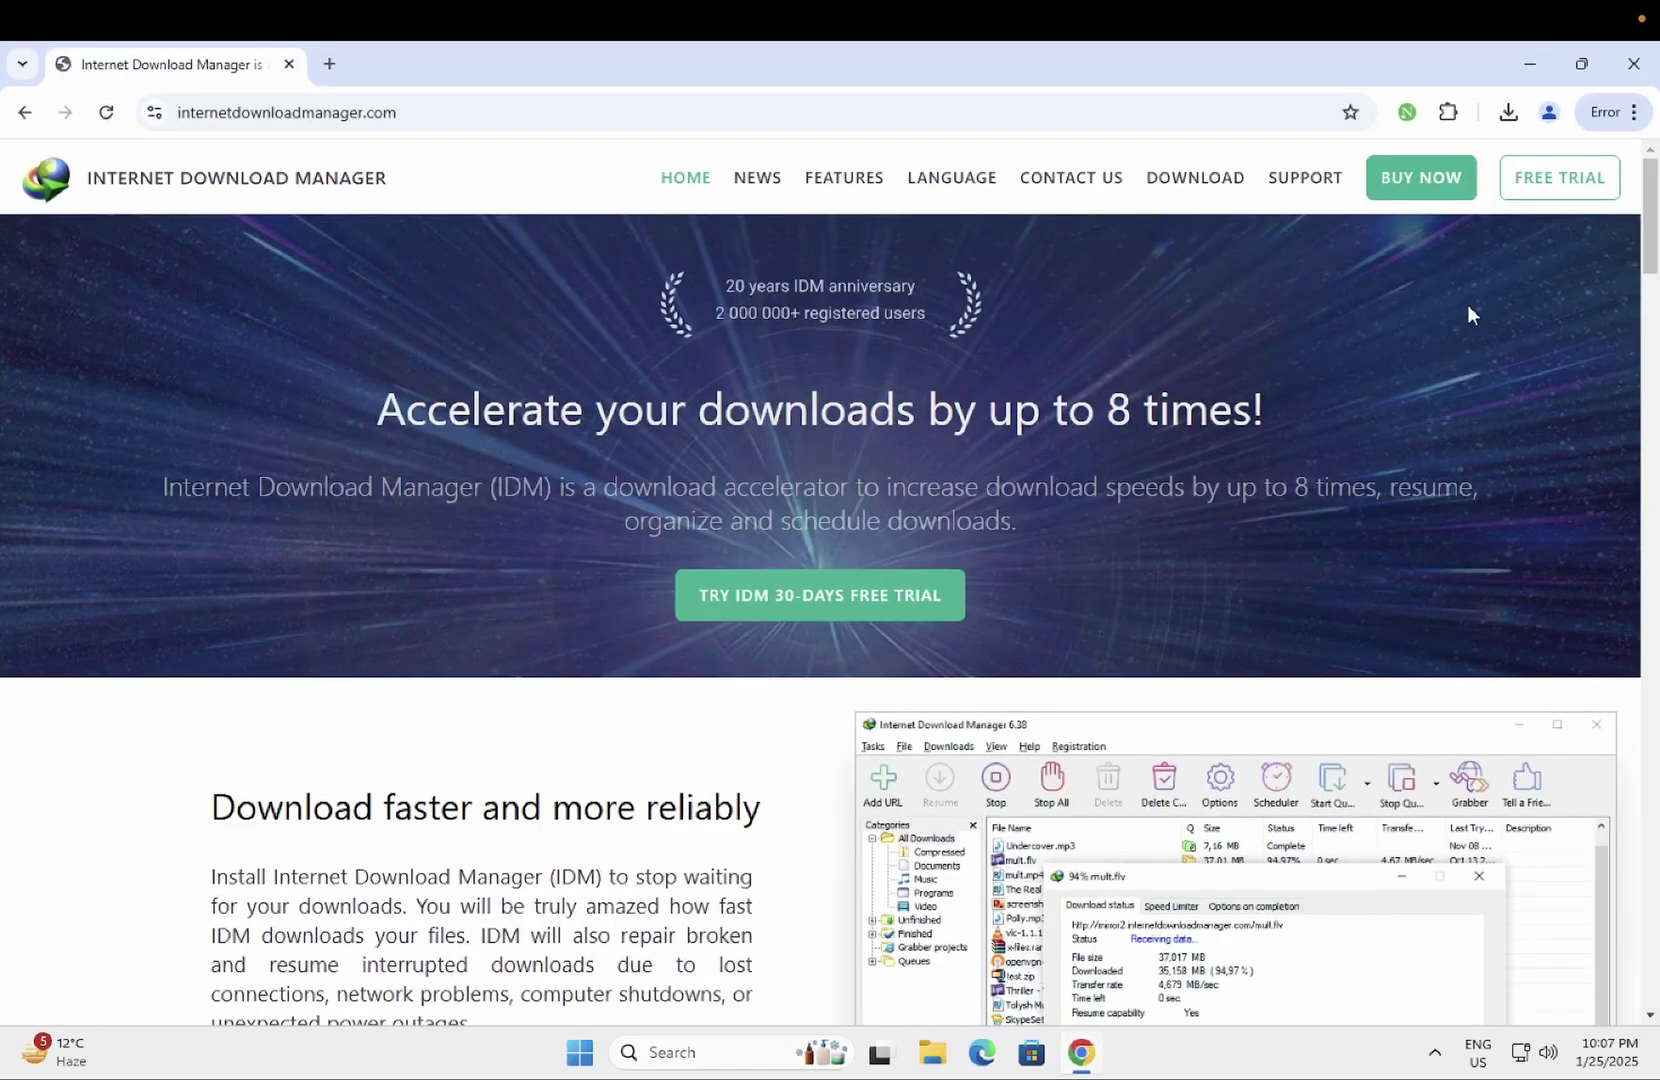
Step: Disable the NeatDownloadManager Extension and remove it from Chrome
left_click(1409, 115)
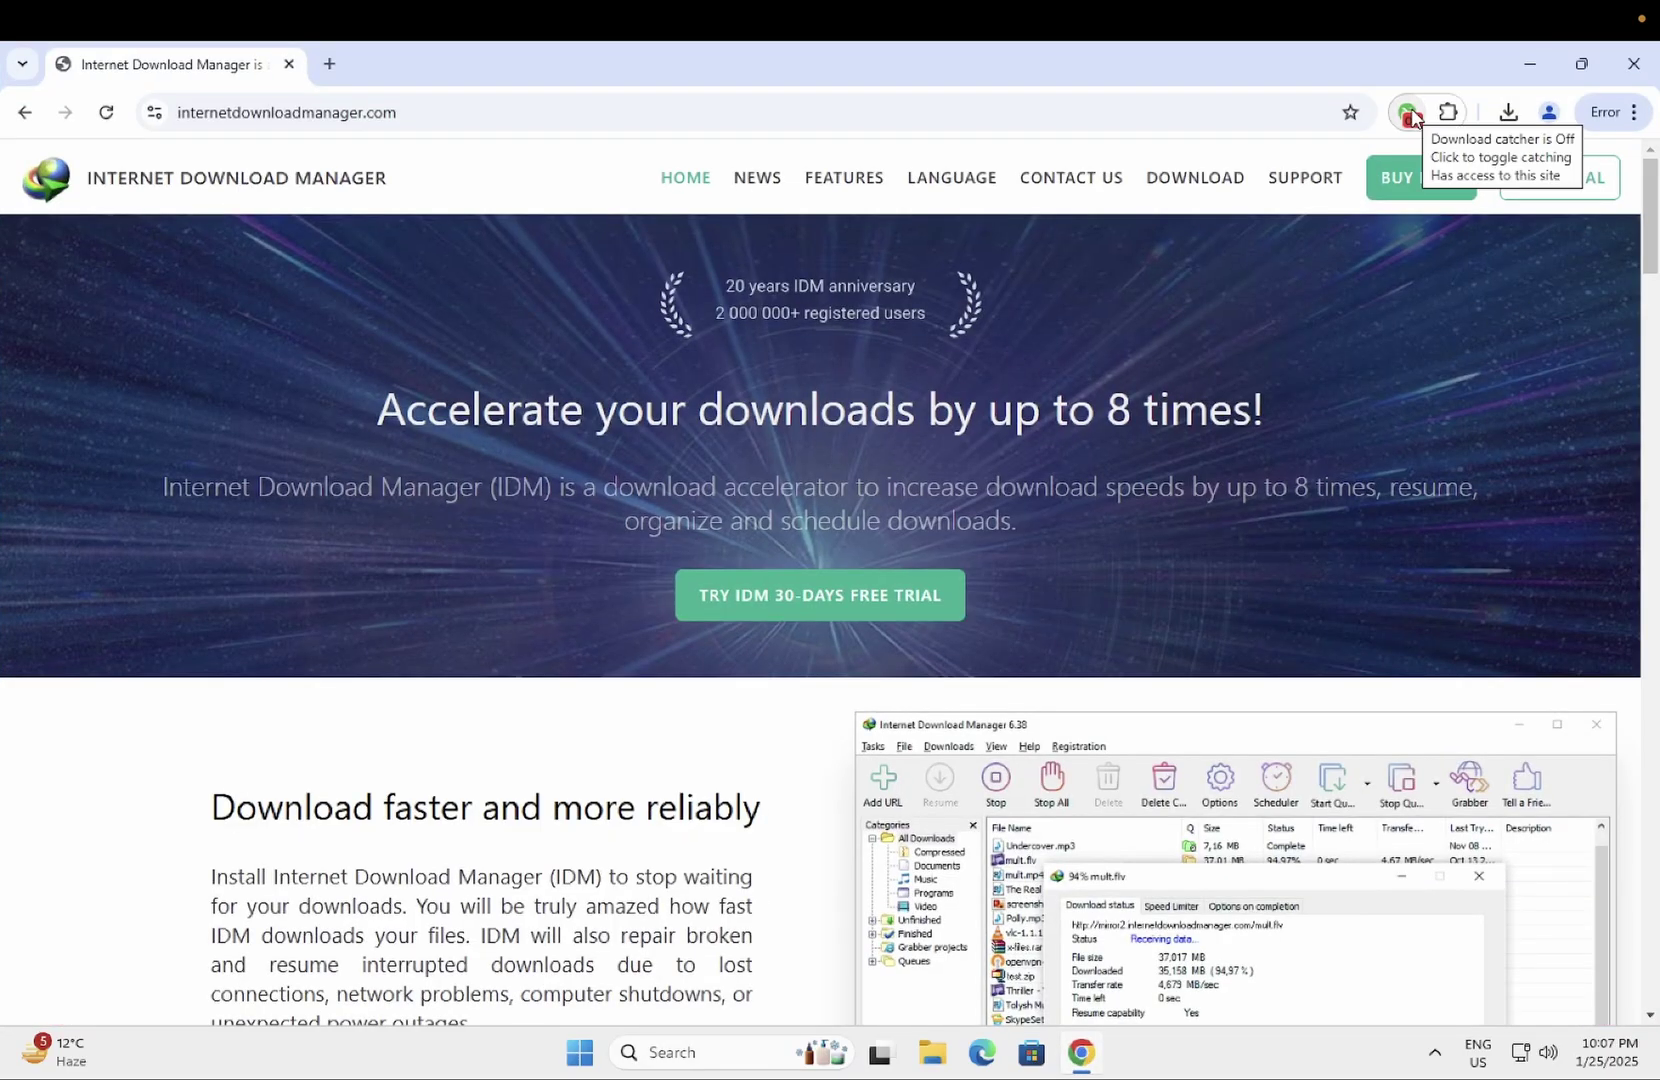
right_click(1412, 114)
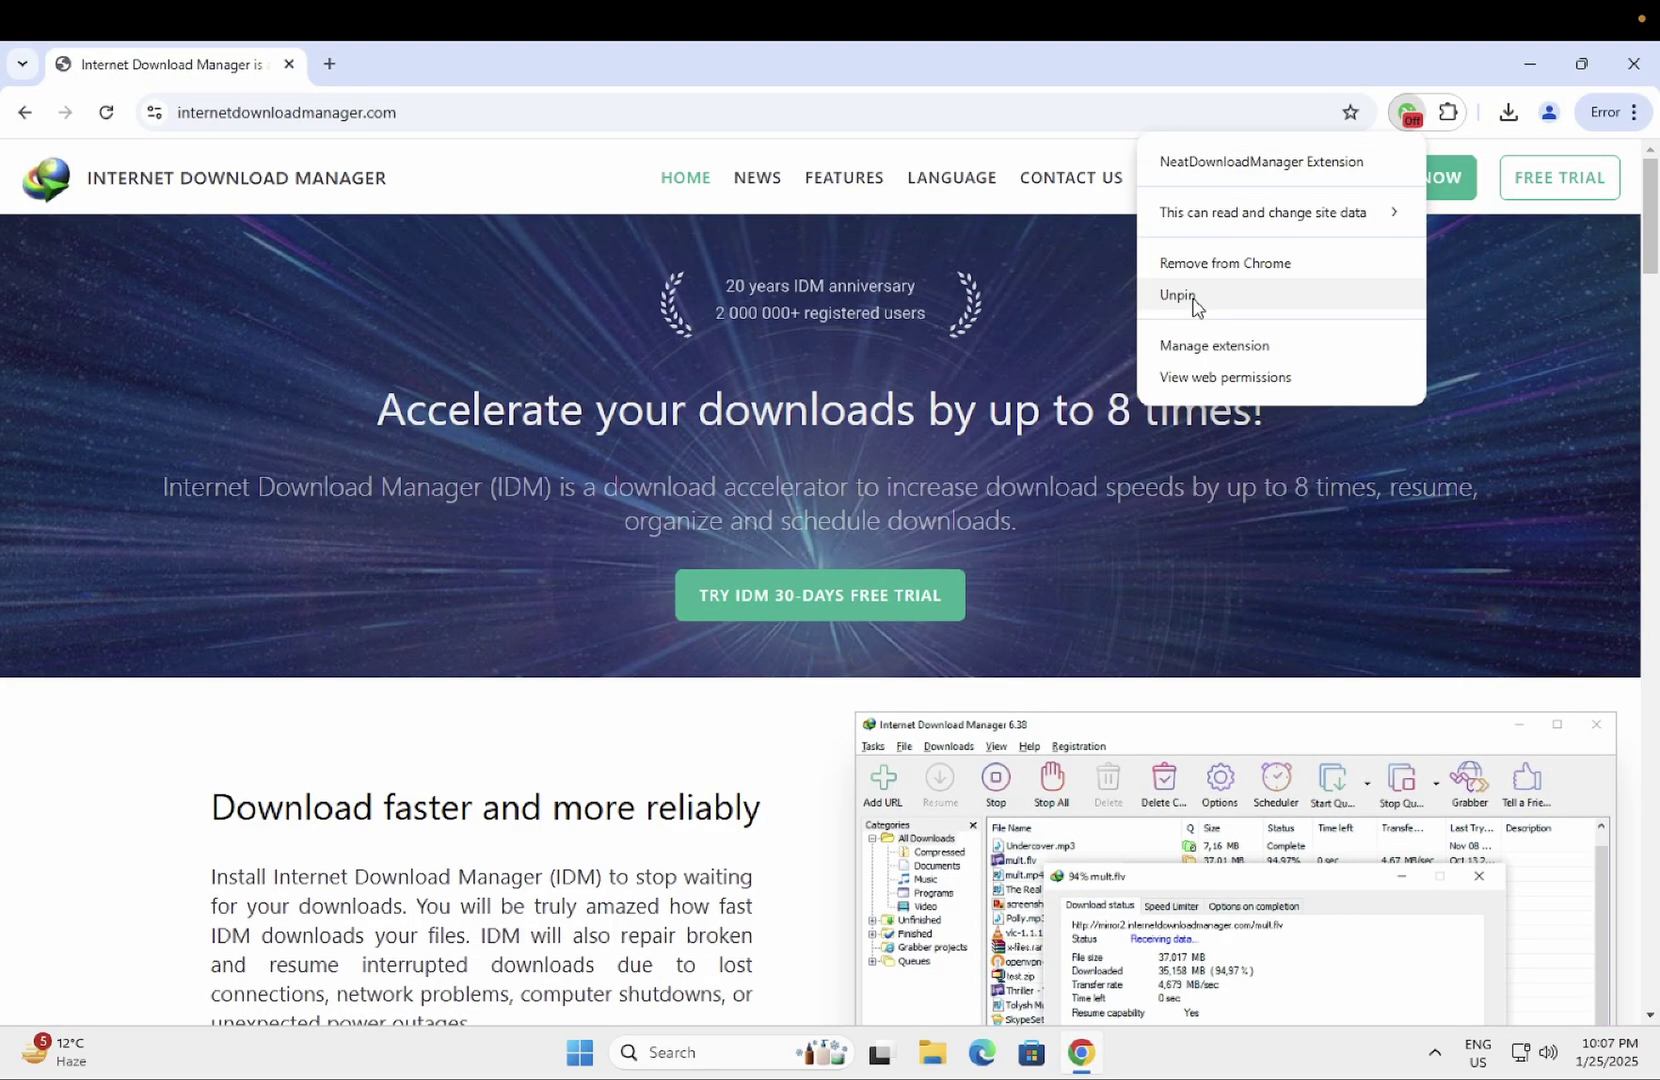
left_click(1203, 266)
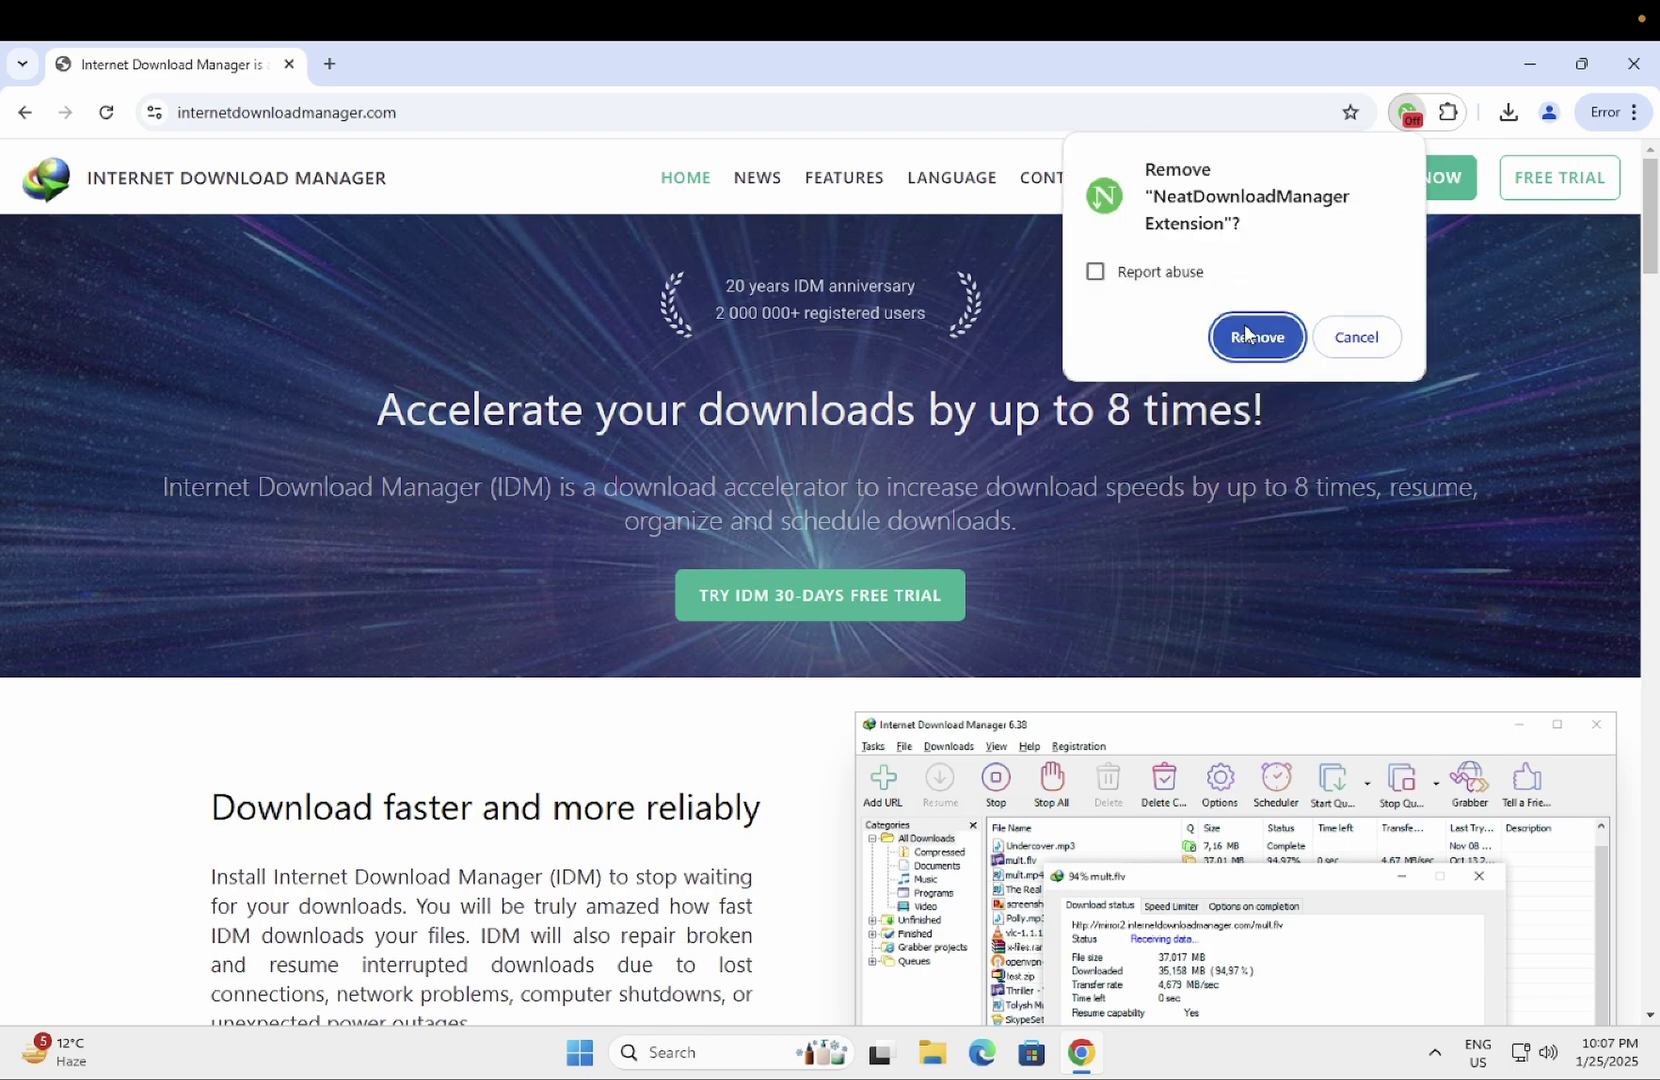
left_click(1246, 334)
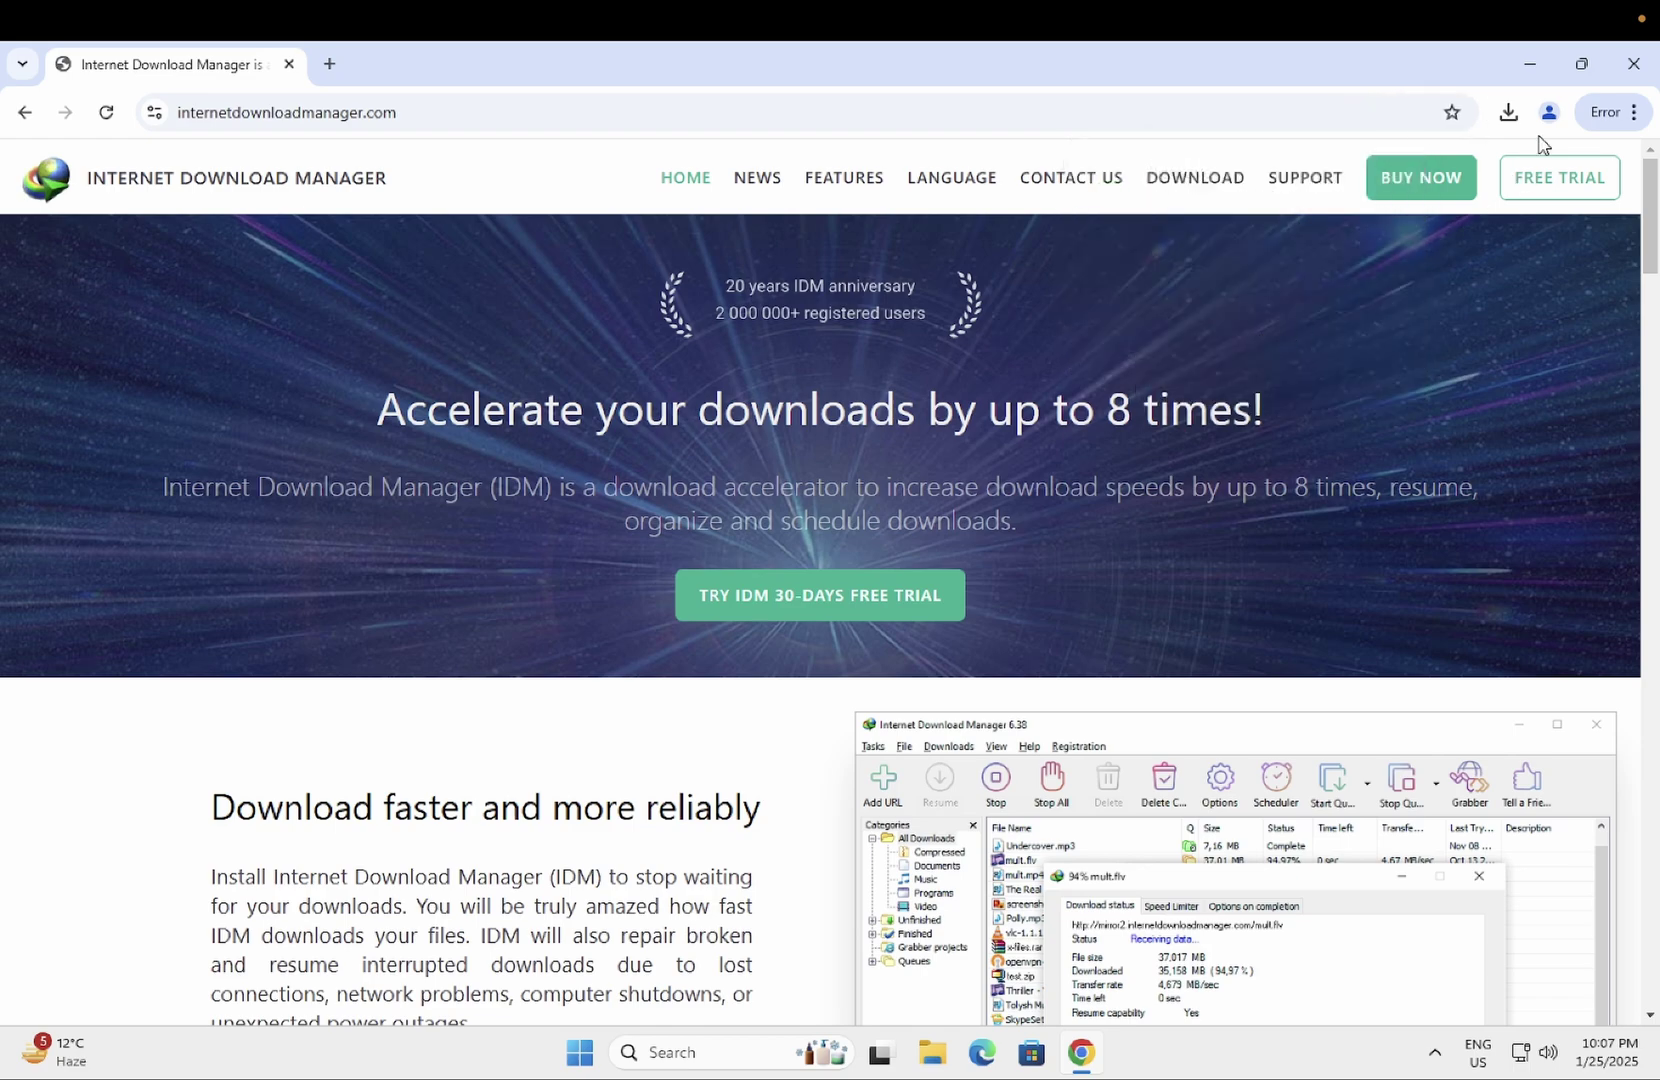
Step: Enable the IDM Integration Module extension, close its welcome page, and open a new tab
left_click(1635, 113)
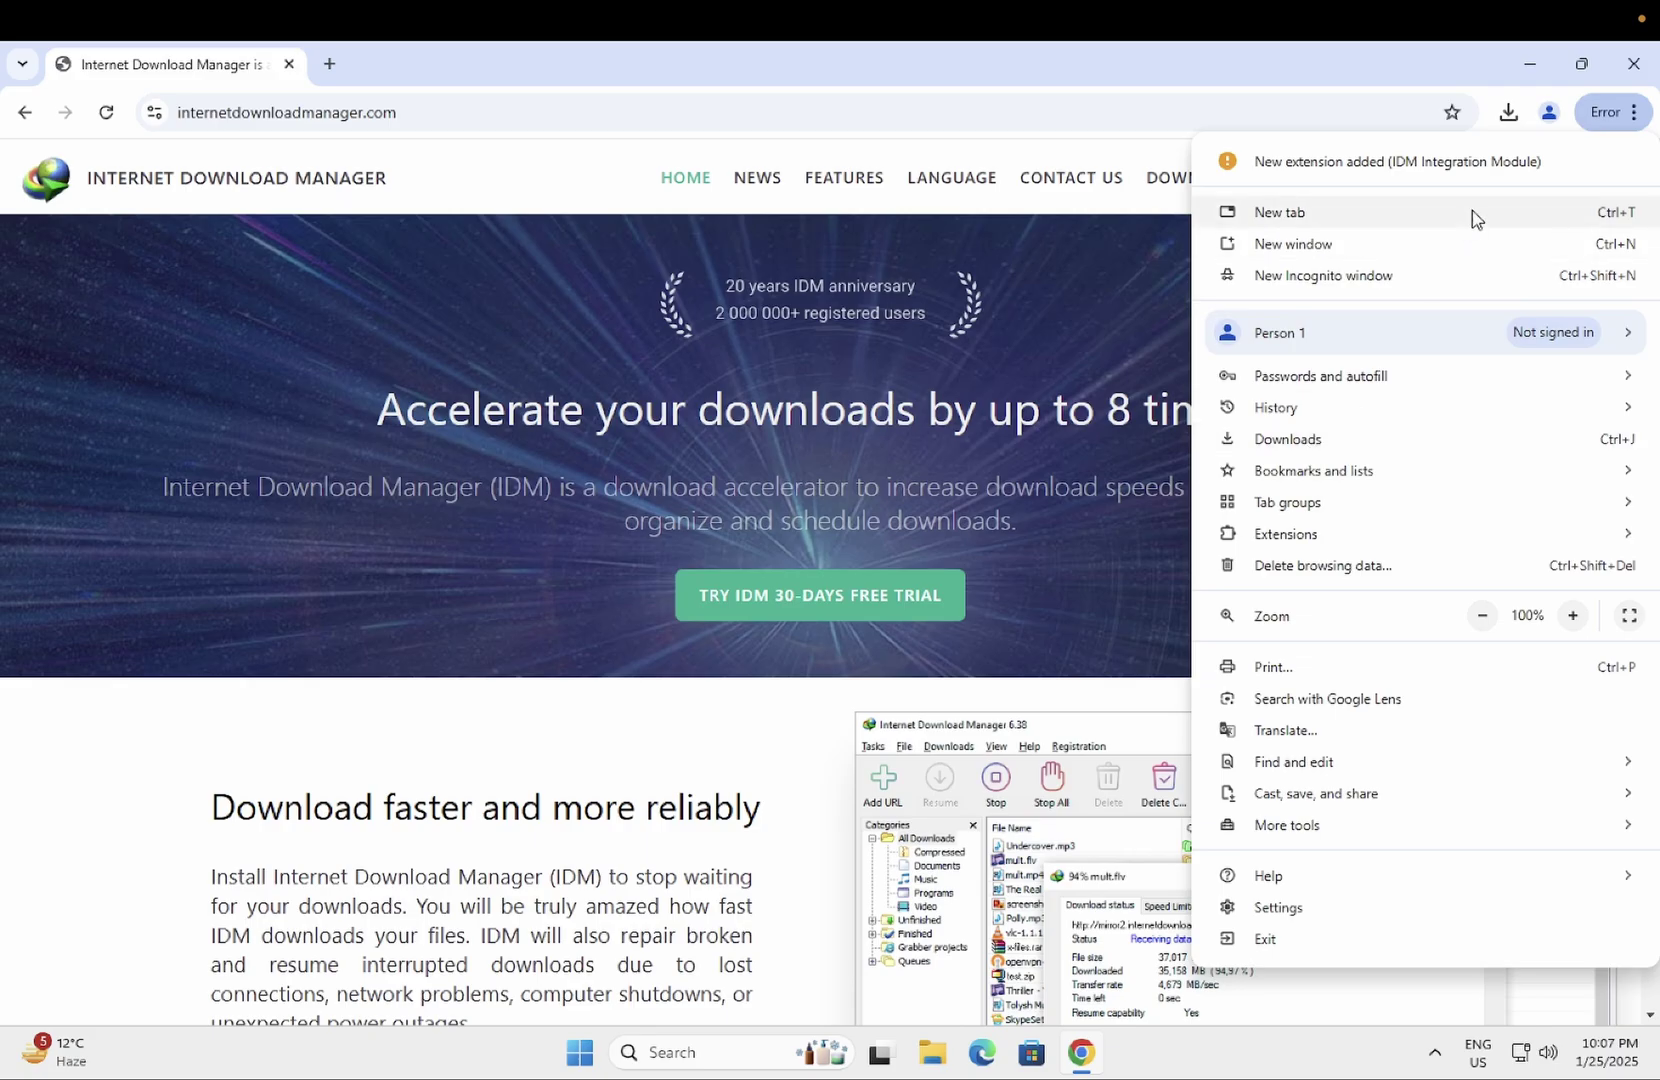
left_click(1479, 166)
left_click(1362, 436)
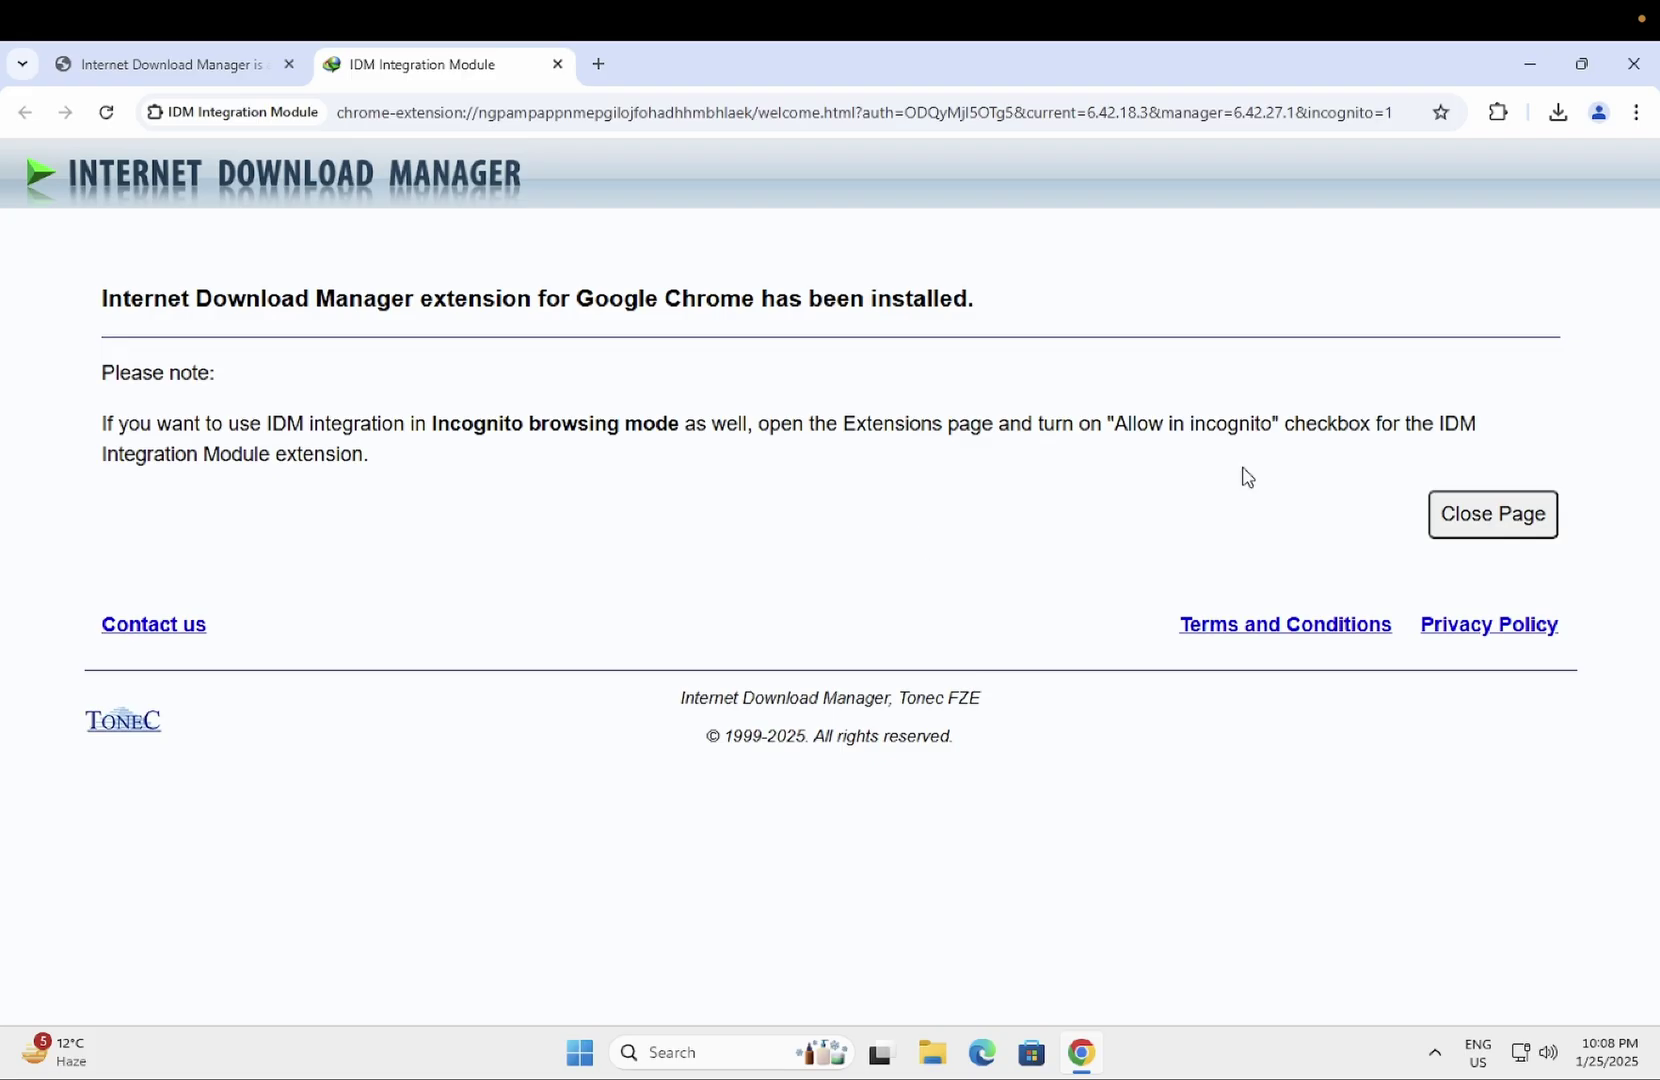
left_click(1491, 517)
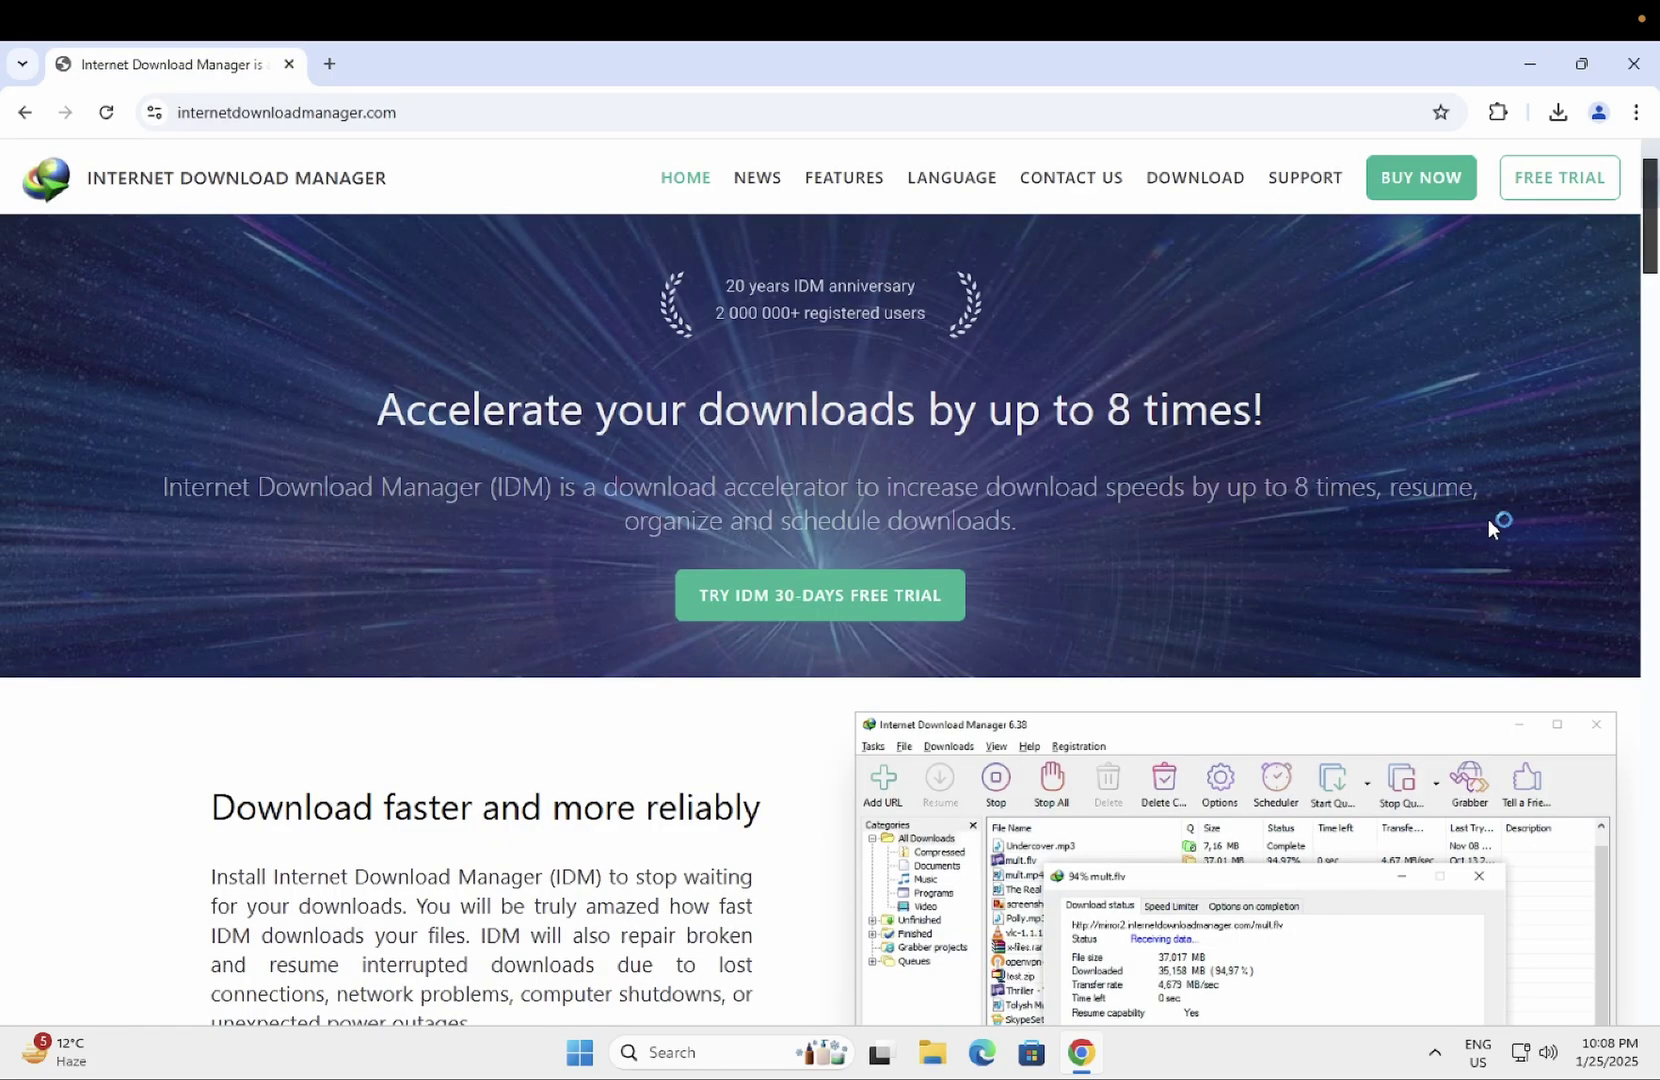
left_click(328, 64)
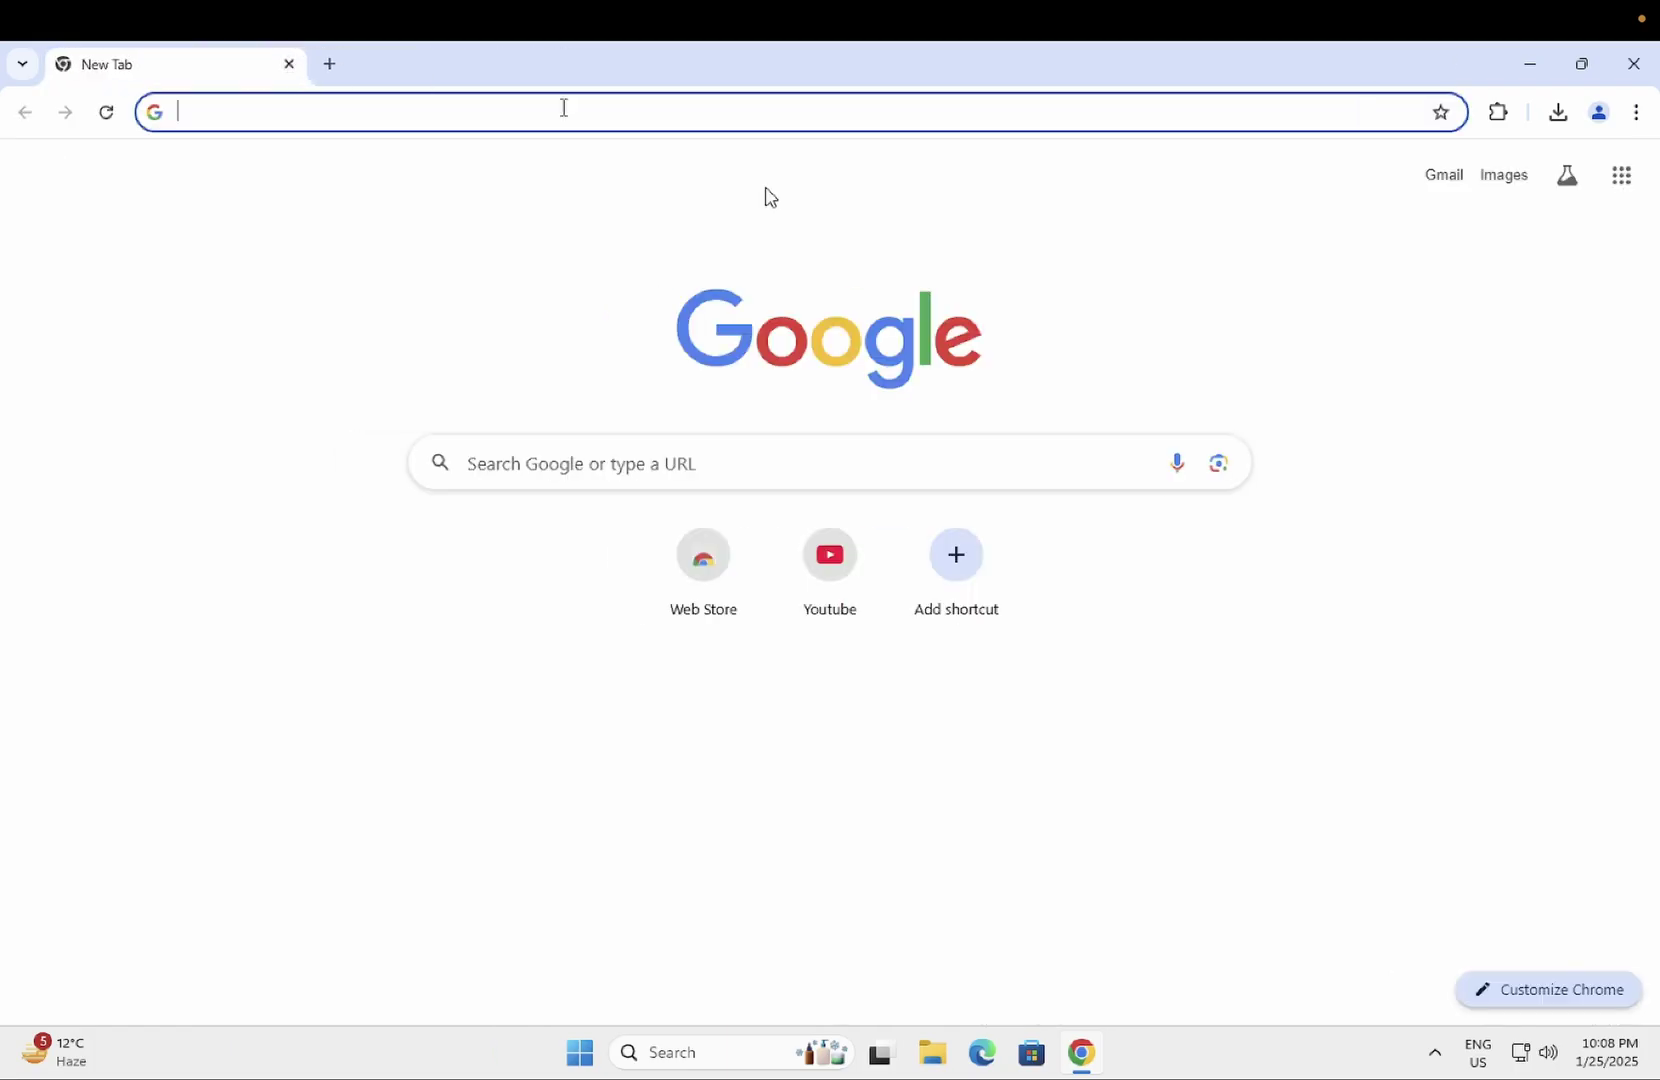
Step: Pin the IDM Integration Module extension to Chrome's toolbar from the Extensions menu
left_click(1500, 113)
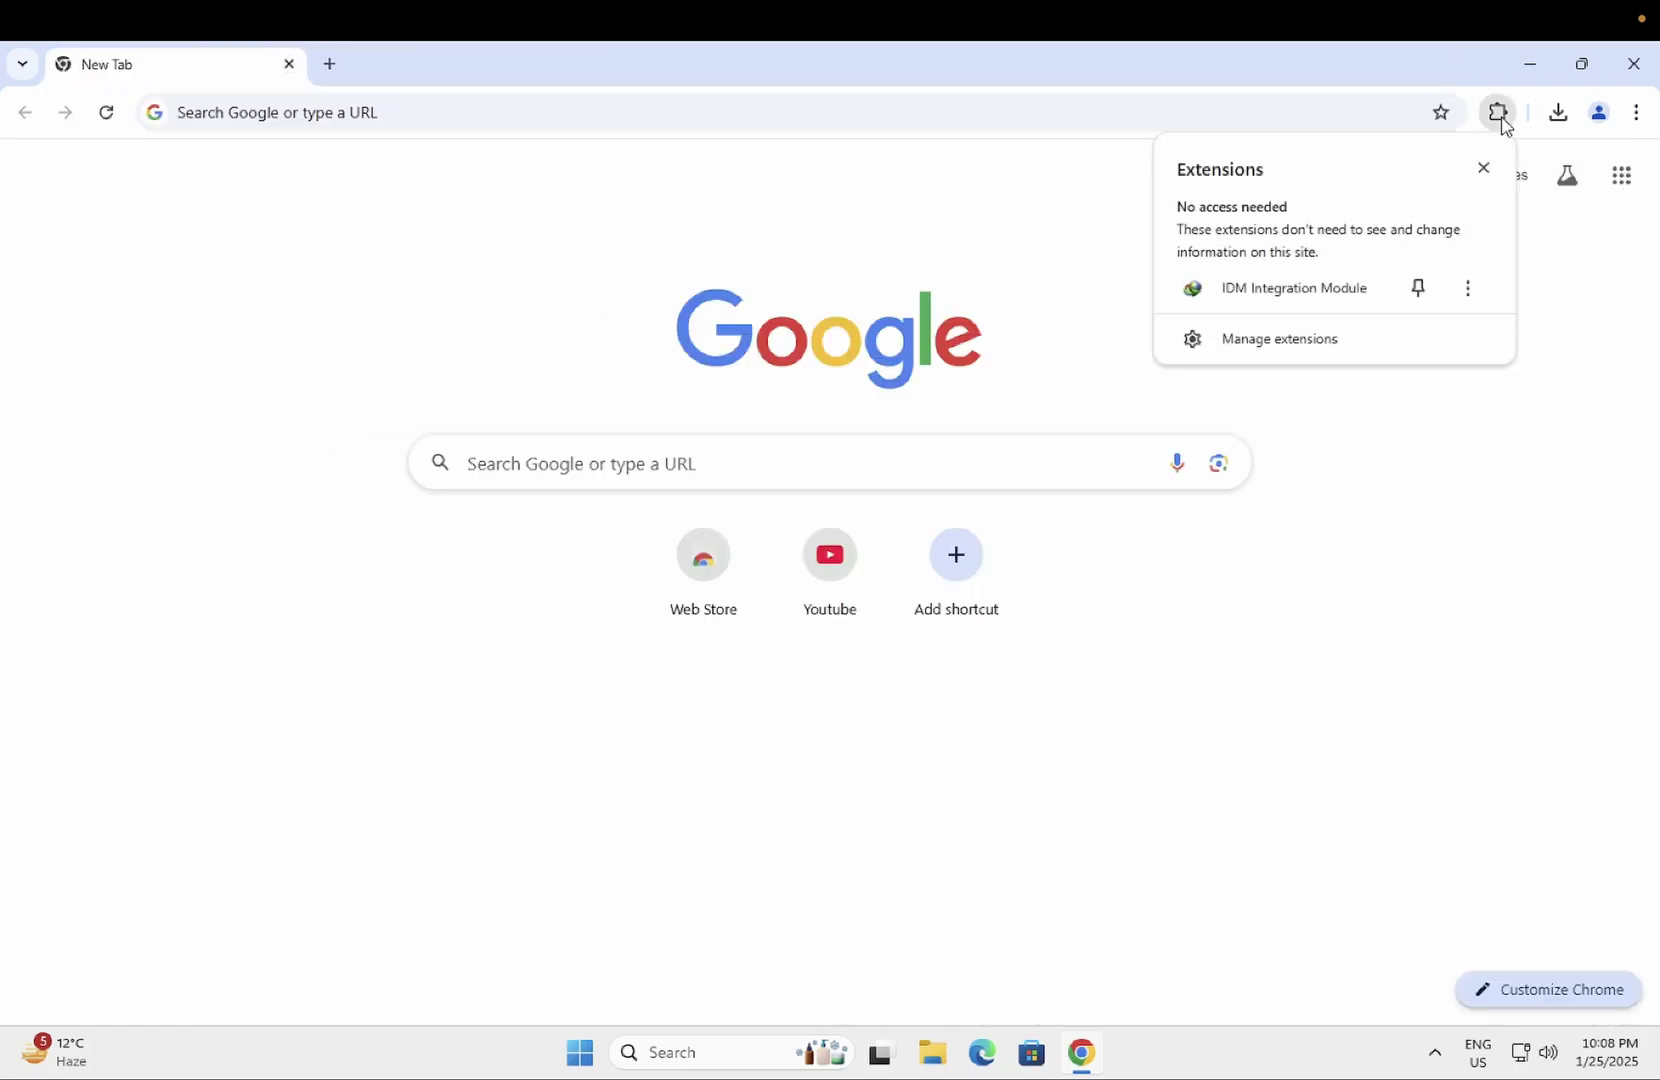
left_click(1415, 288)
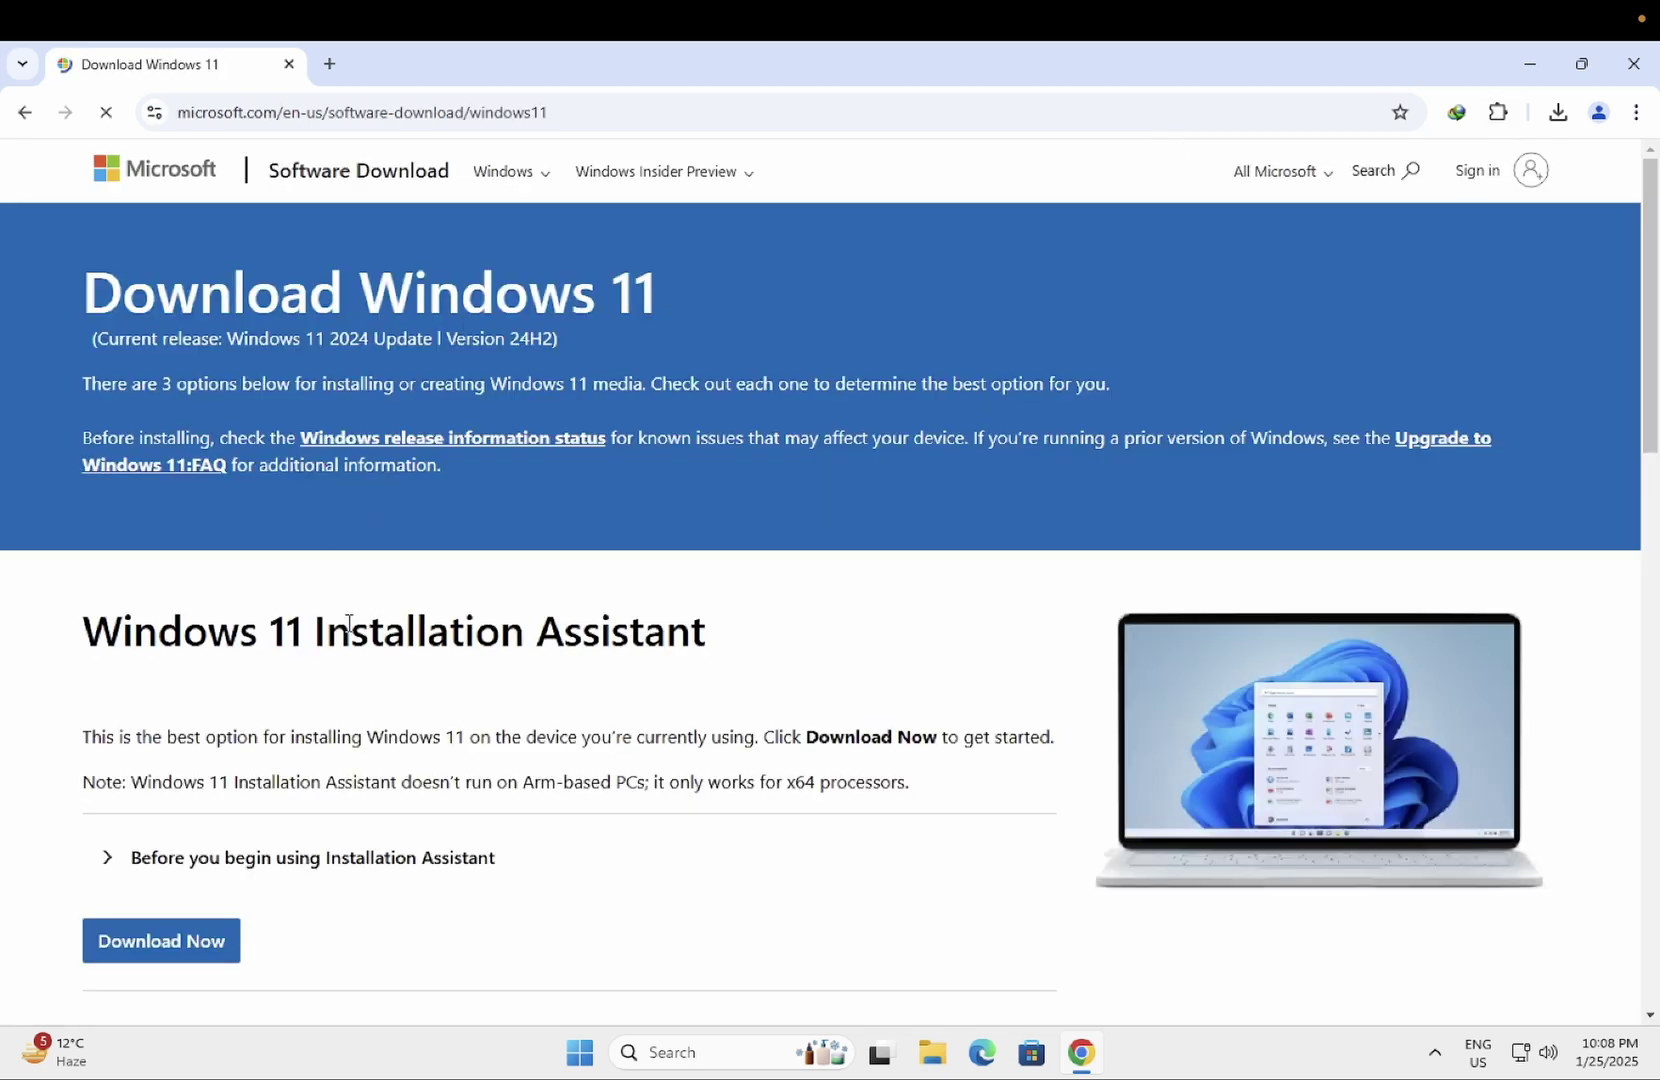
scroll(348, 625, "down", 4)
scroll(326, 586, "down", 5)
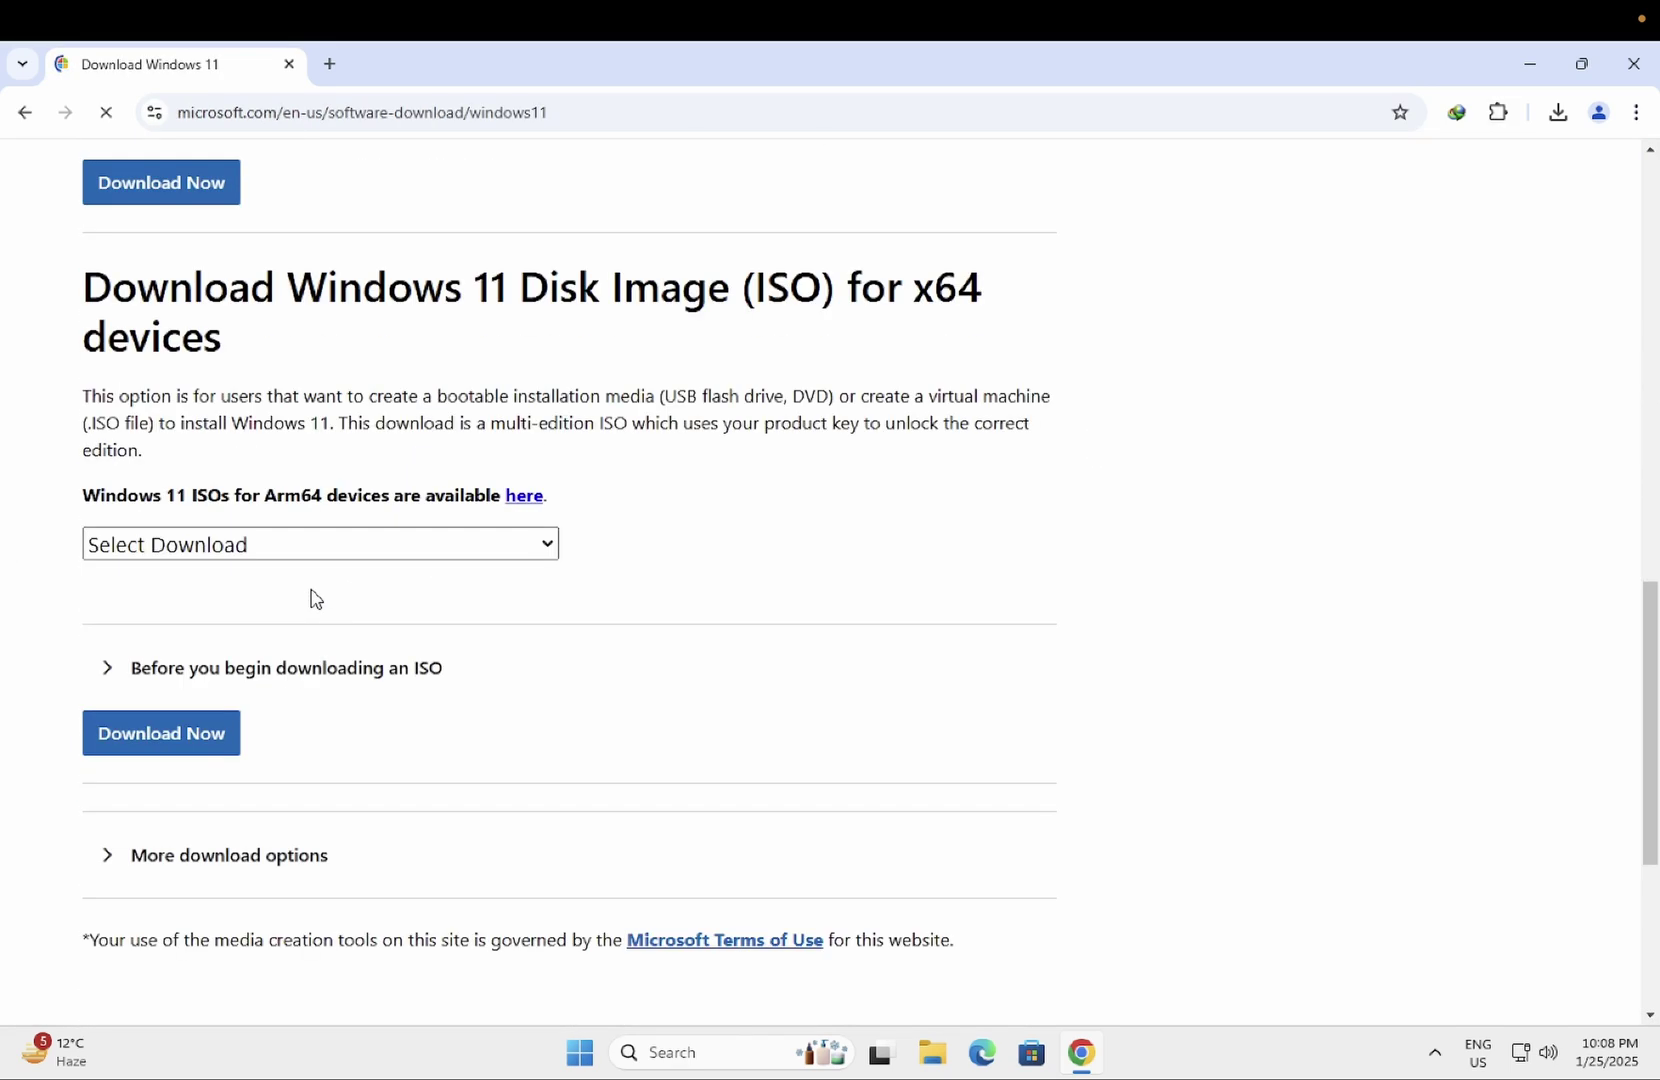
scroll(312, 597, "up", 1)
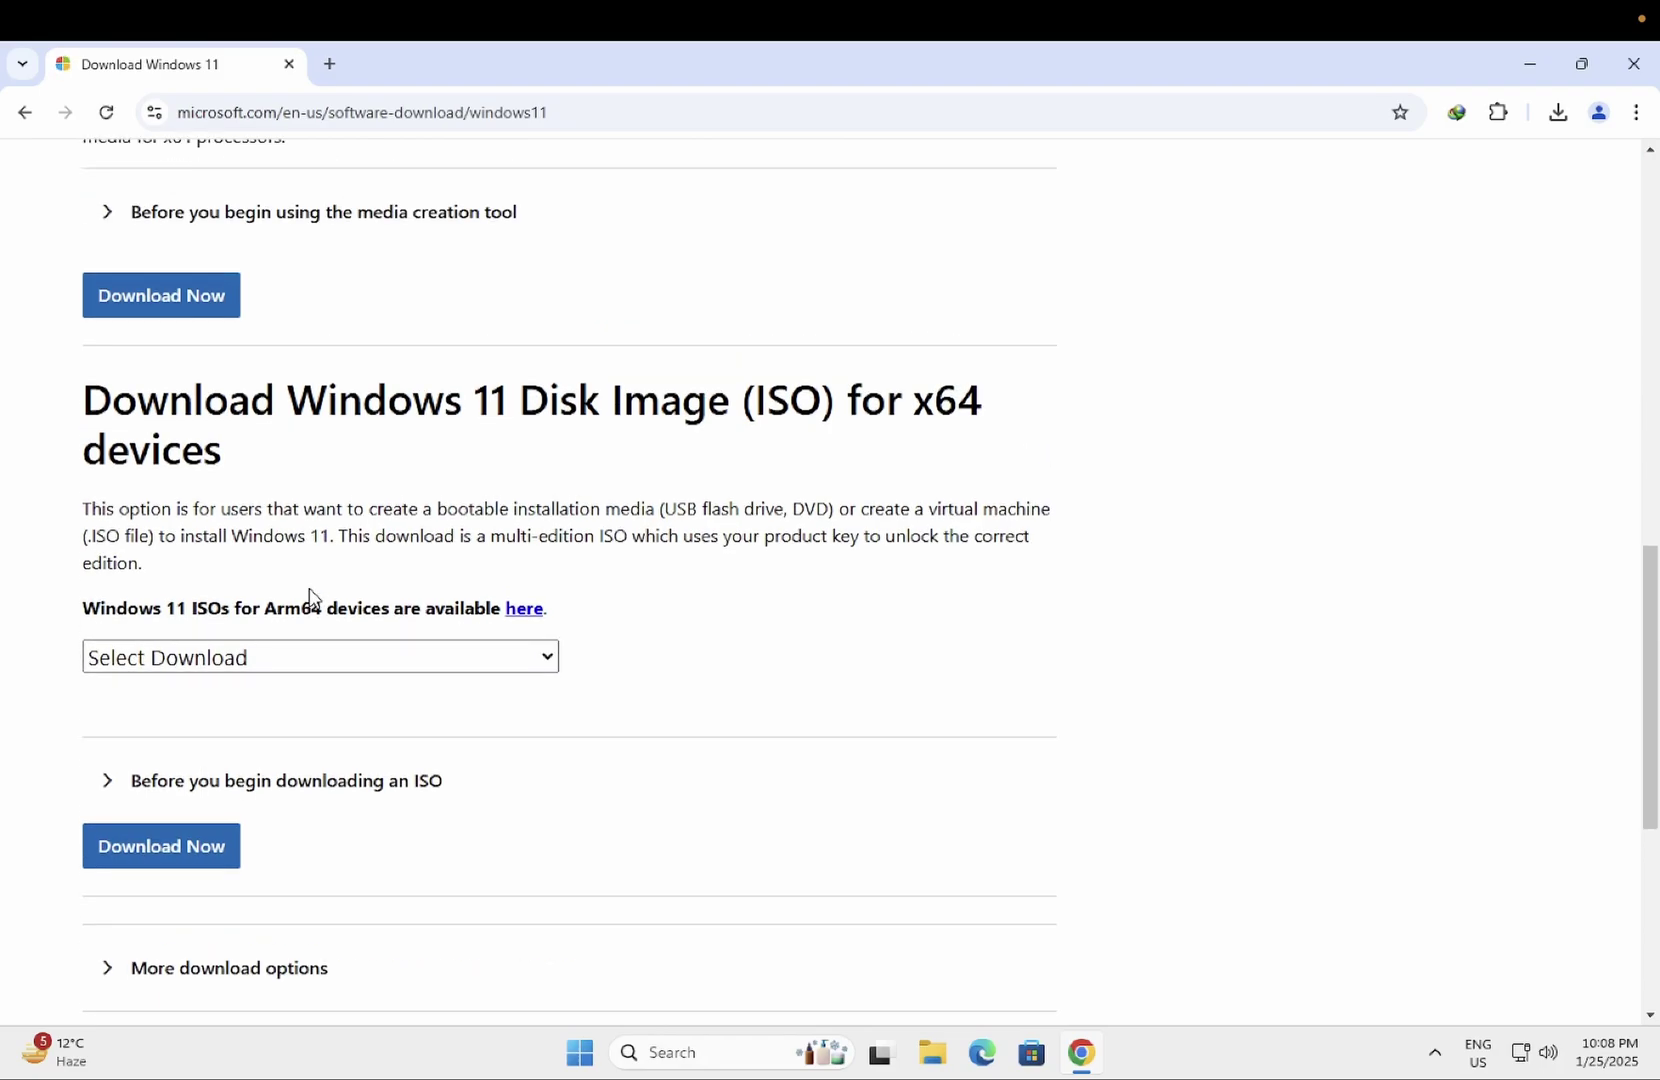
Step: Select 'Windows 11 (multi-edition ISO for x64 devices)' and submit it, dismissing a stray IDM download
left_click(293, 656)
left_click(287, 732)
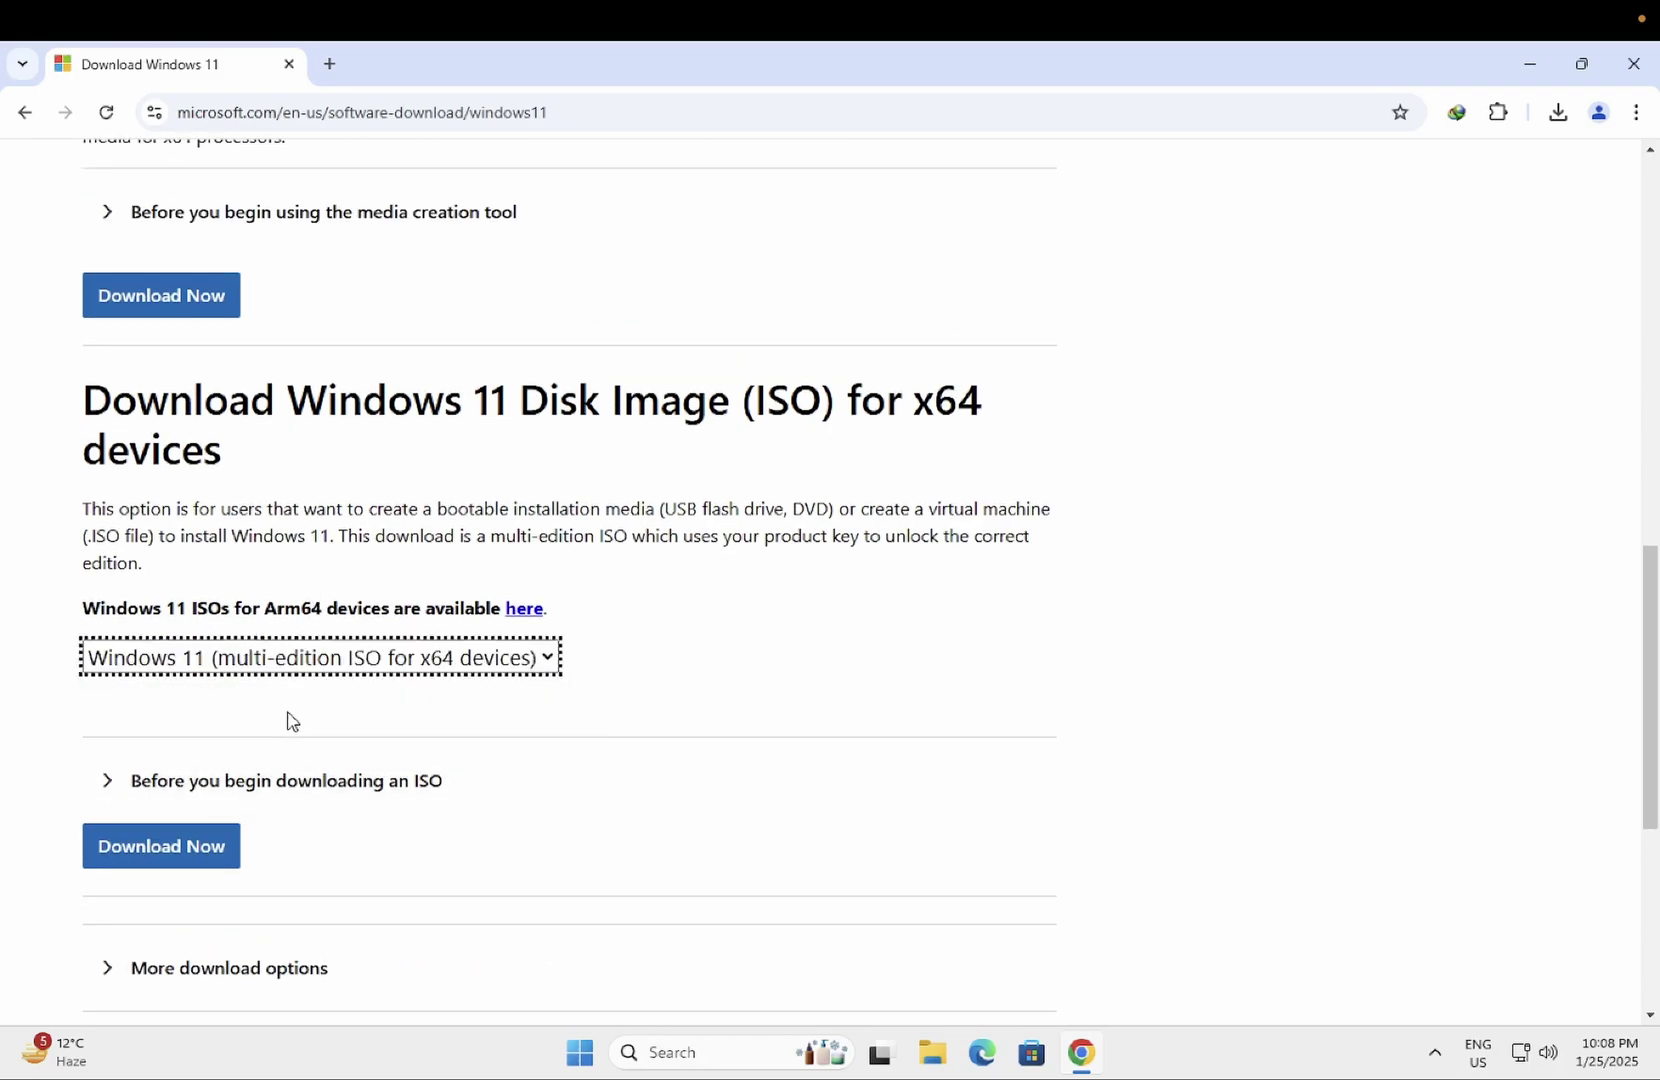
right_click(209, 863)
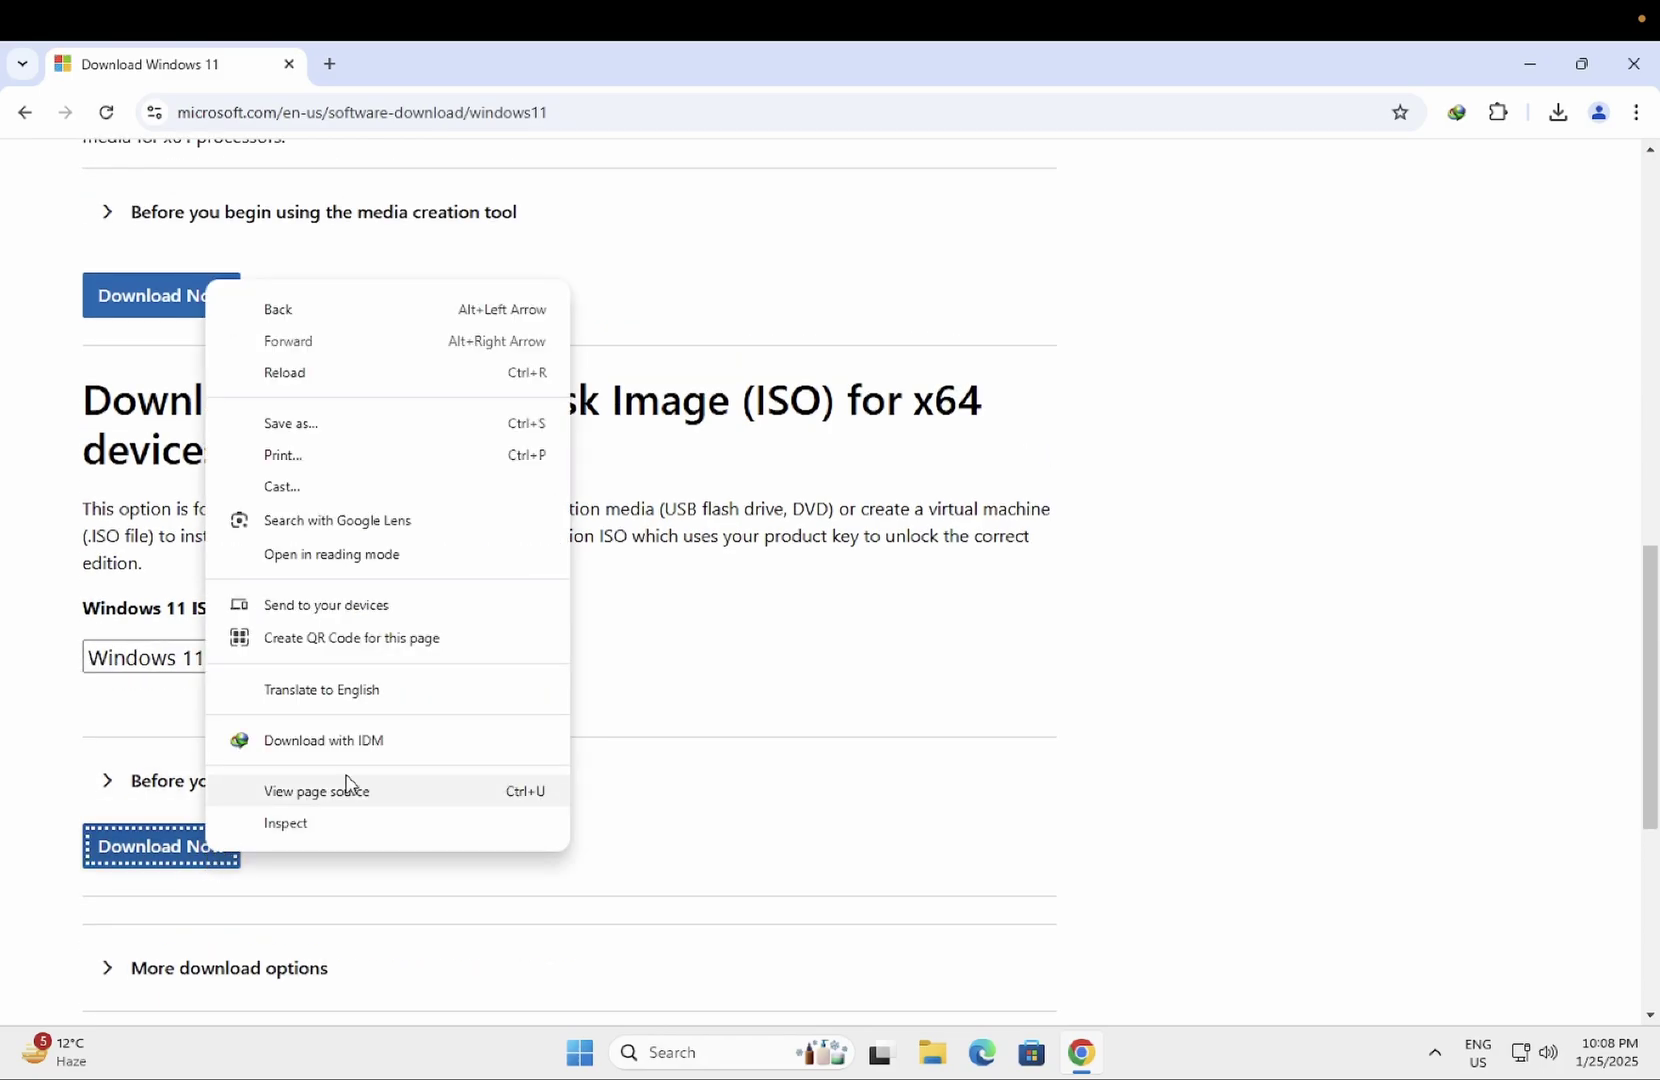
left_click(371, 740)
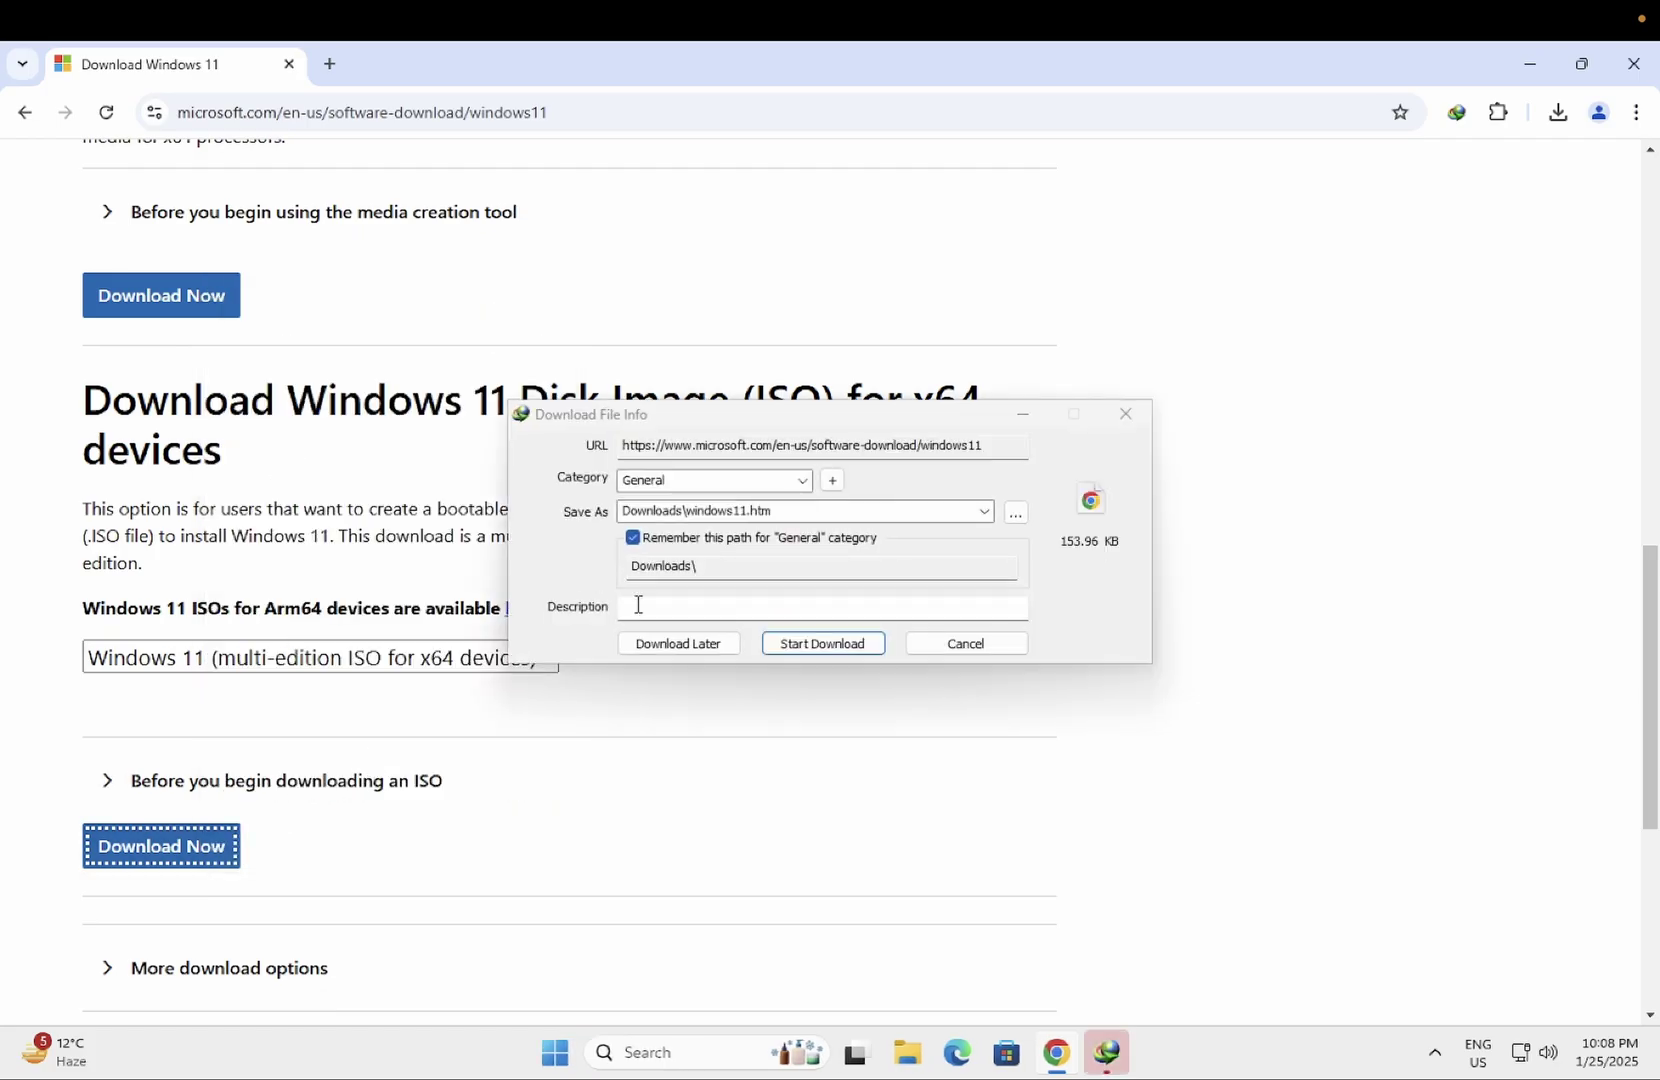
left_click(986, 649)
left_click(218, 858)
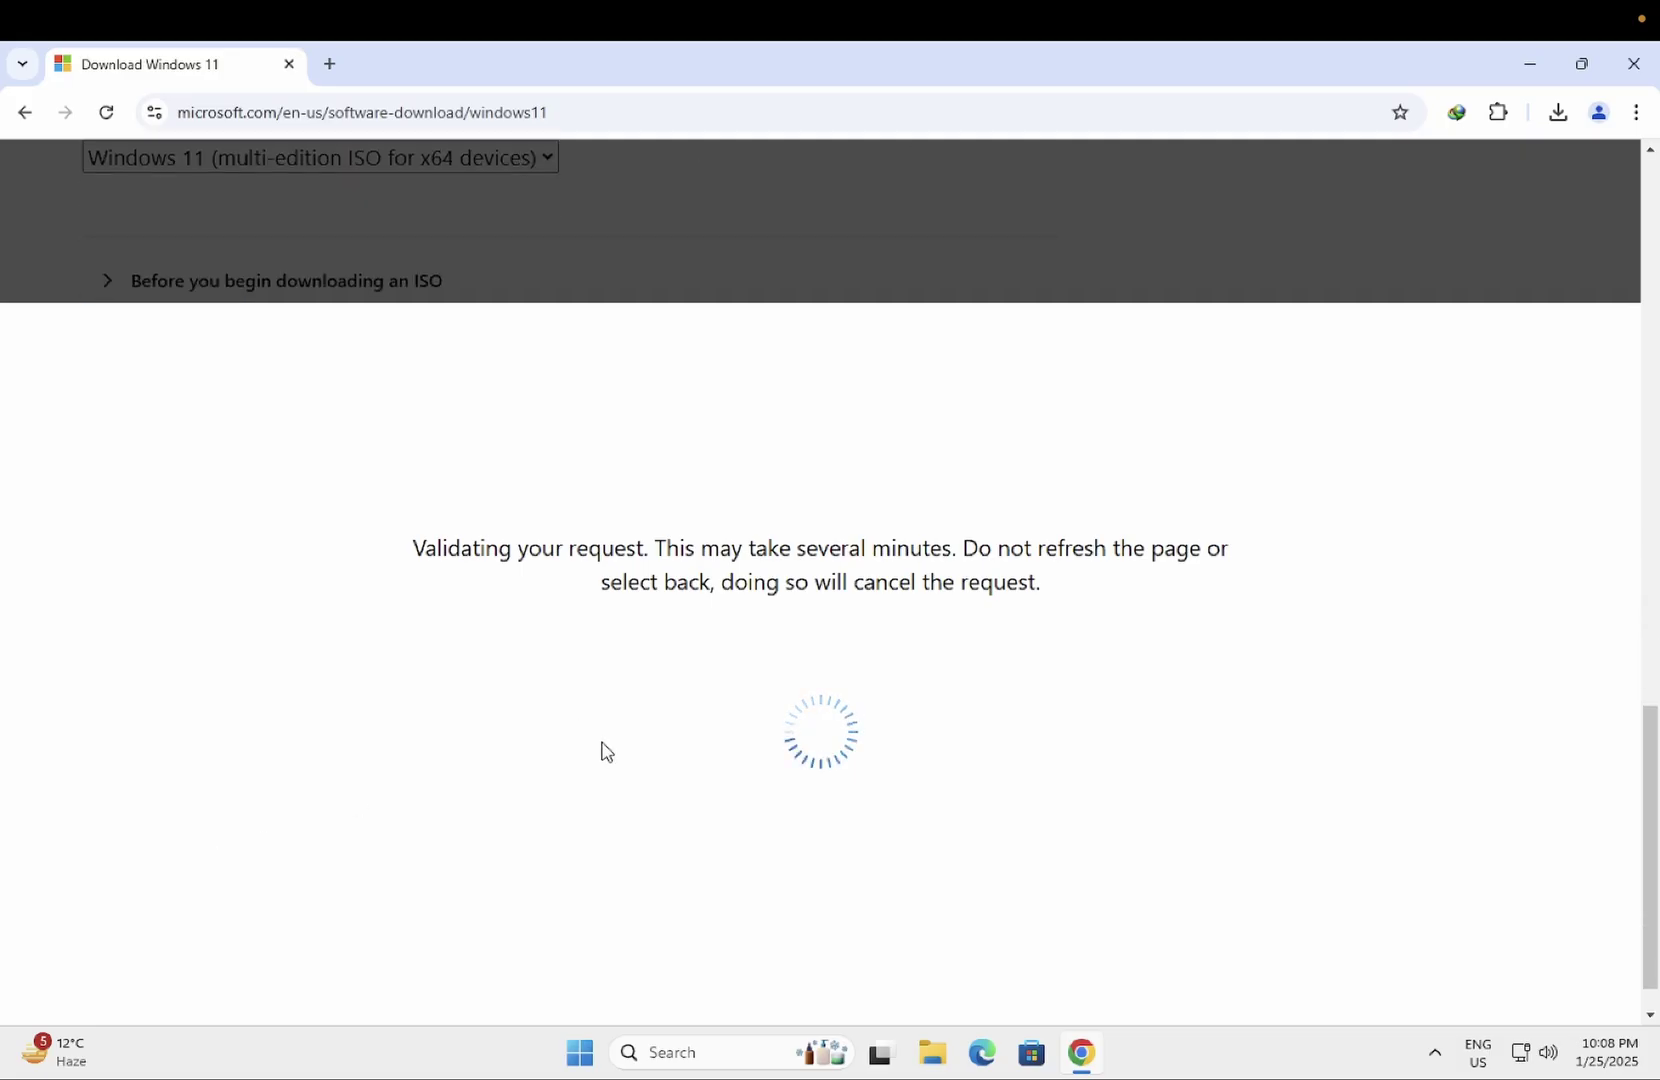
Step: Choose English as the product language and confirm
left_click(240, 601)
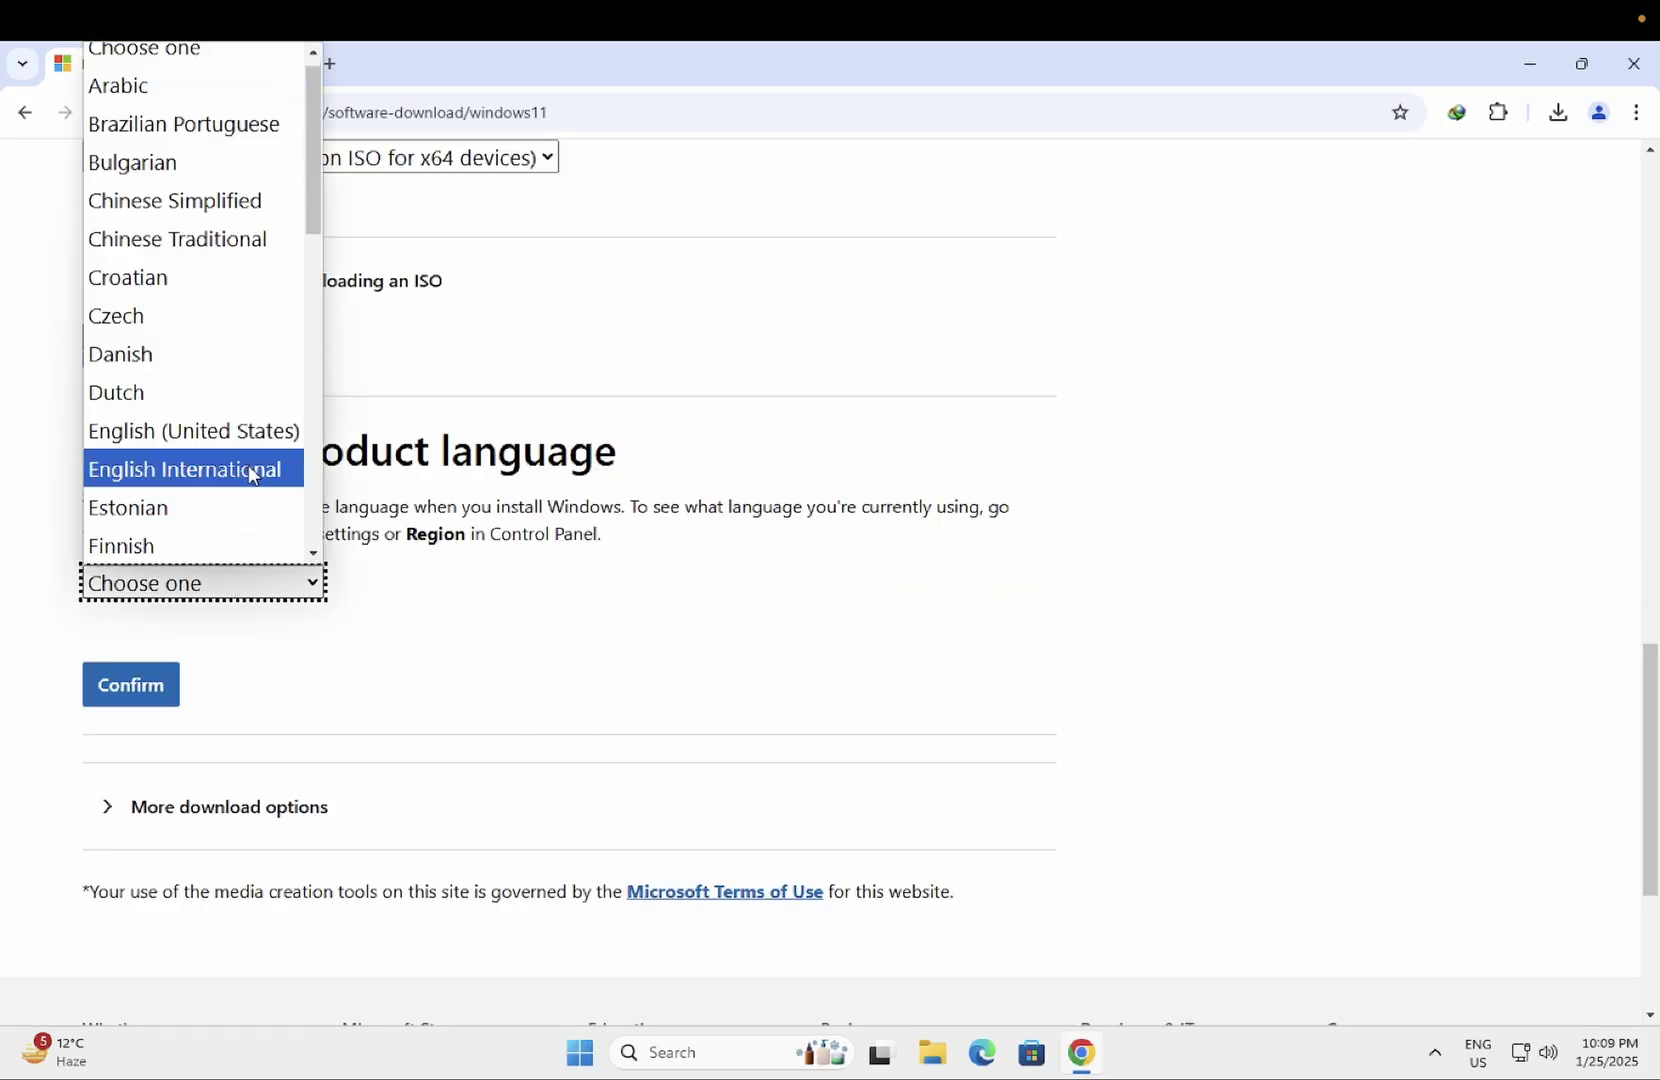
left_click(259, 433)
left_click(177, 689)
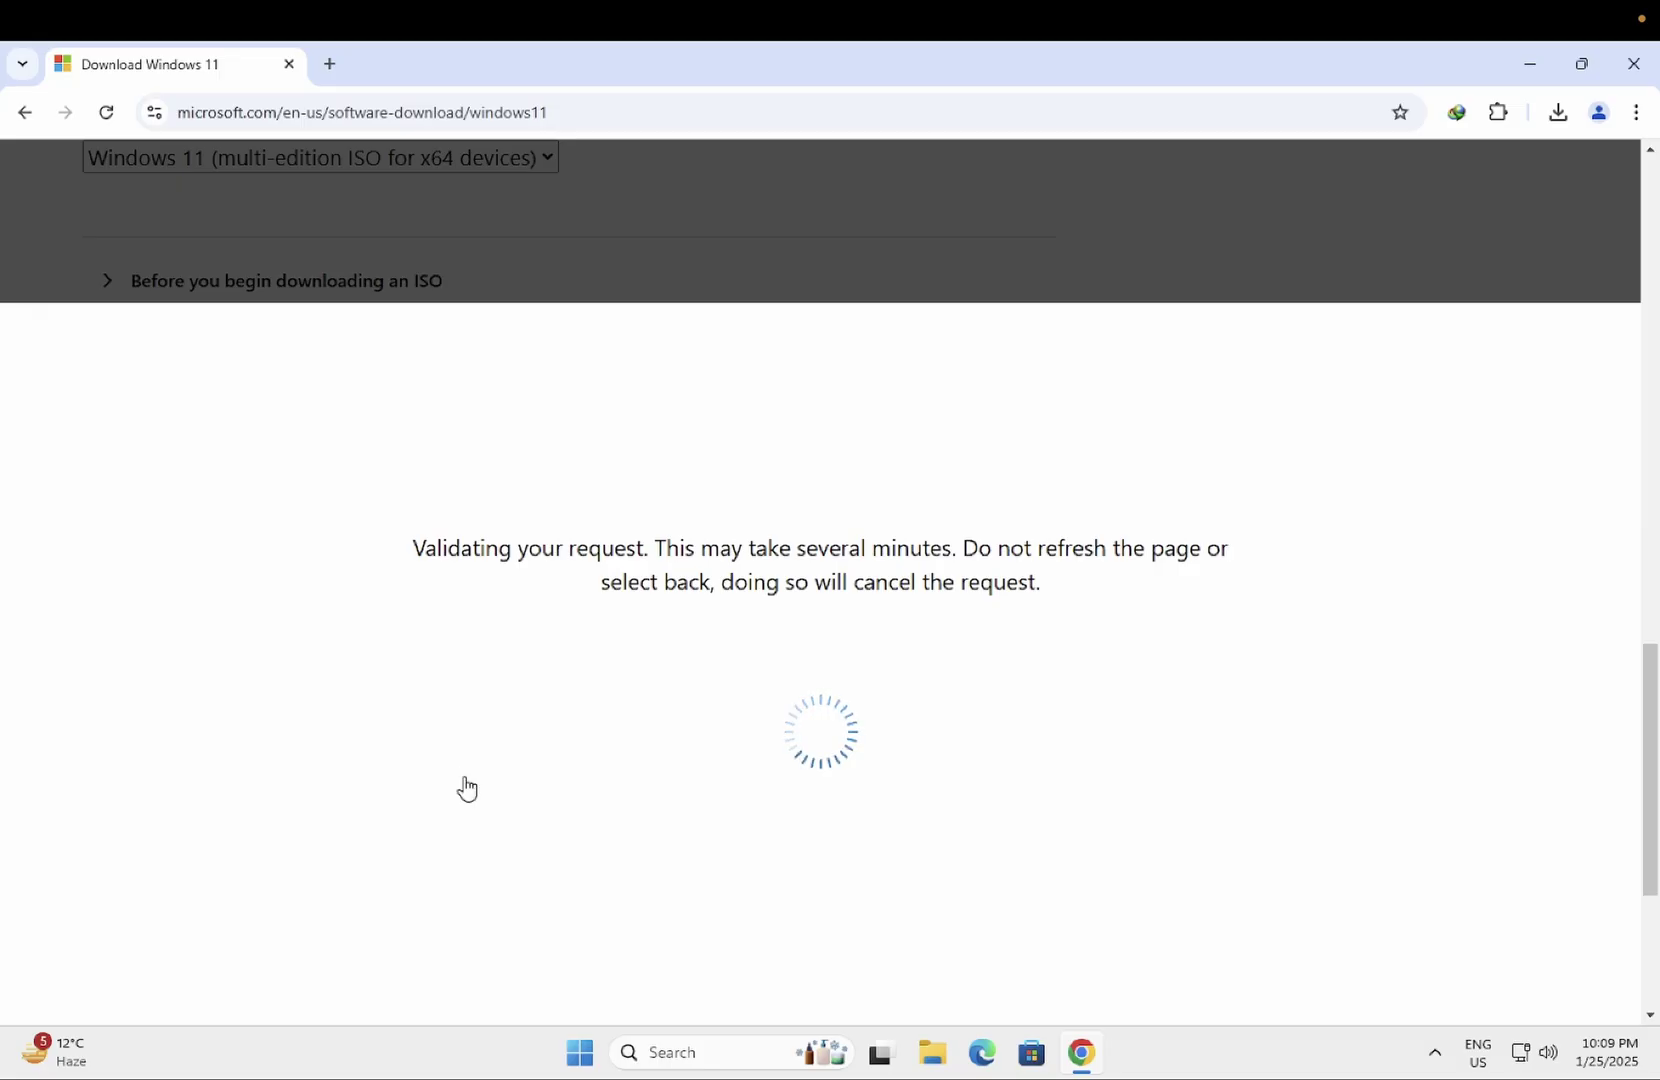
scroll(319, 674, "up", 3)
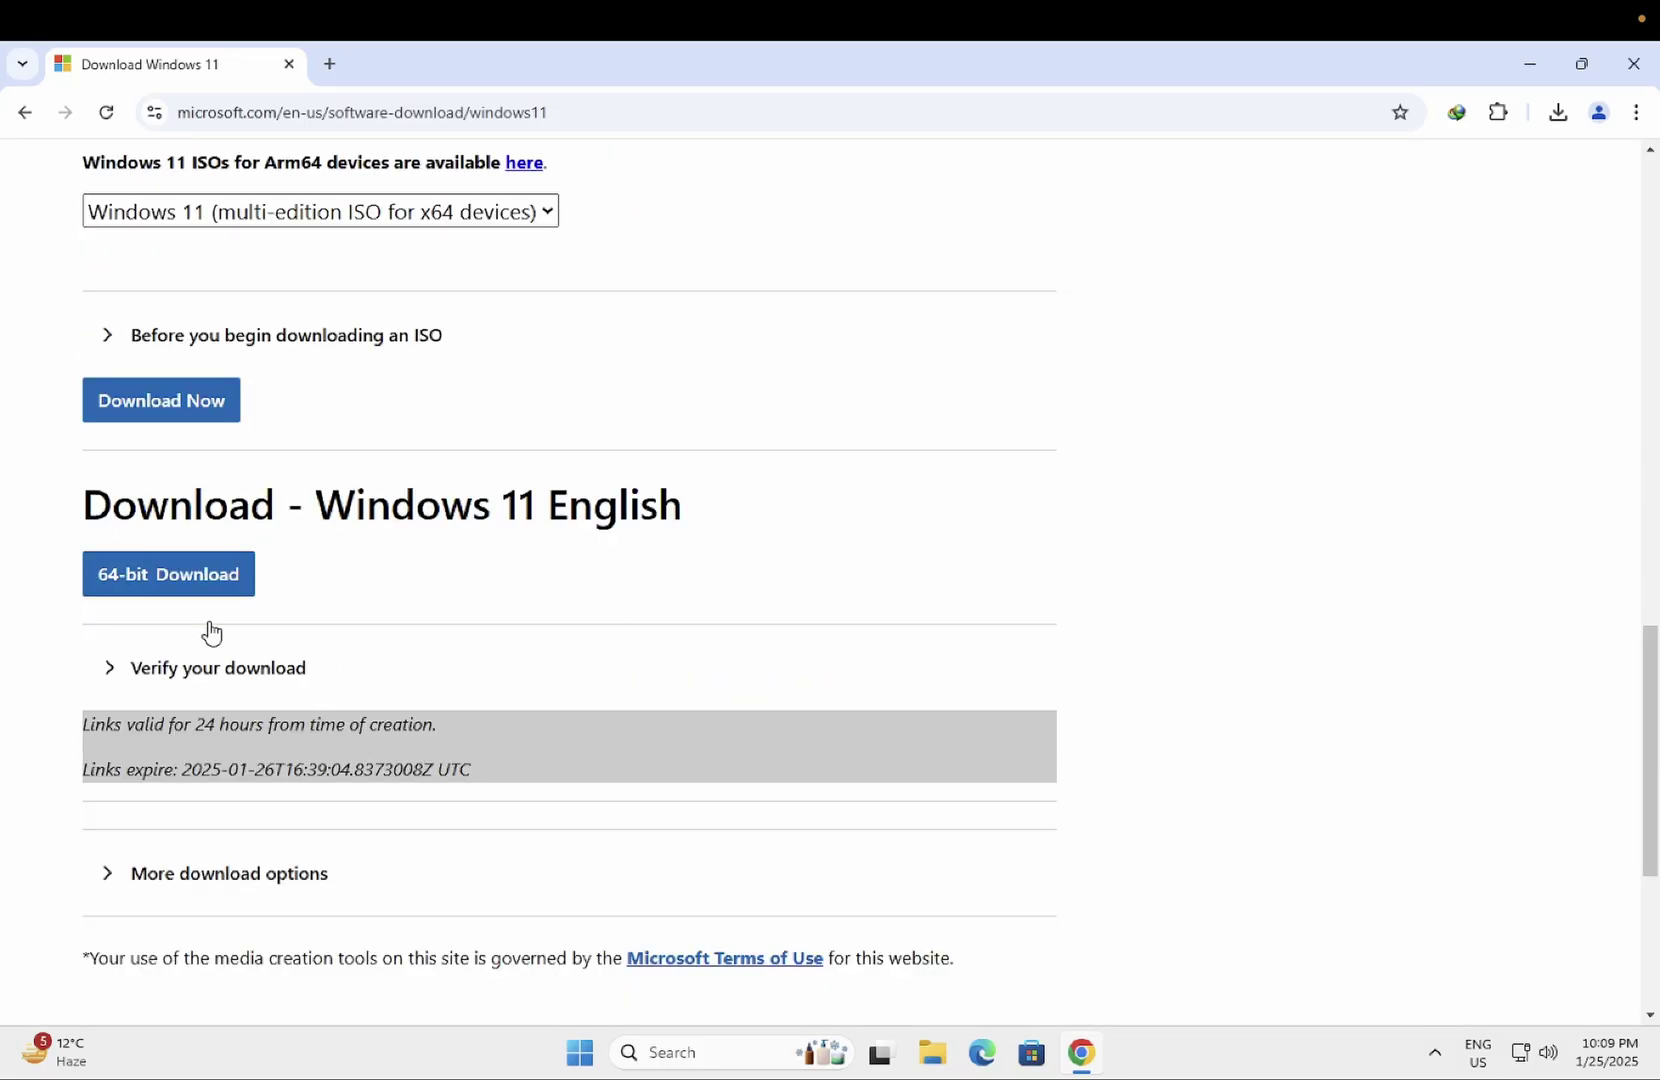
Step: Start downloading the 64-bit Win11_24H2_English_x64.iso with IDM
right_click(197, 586)
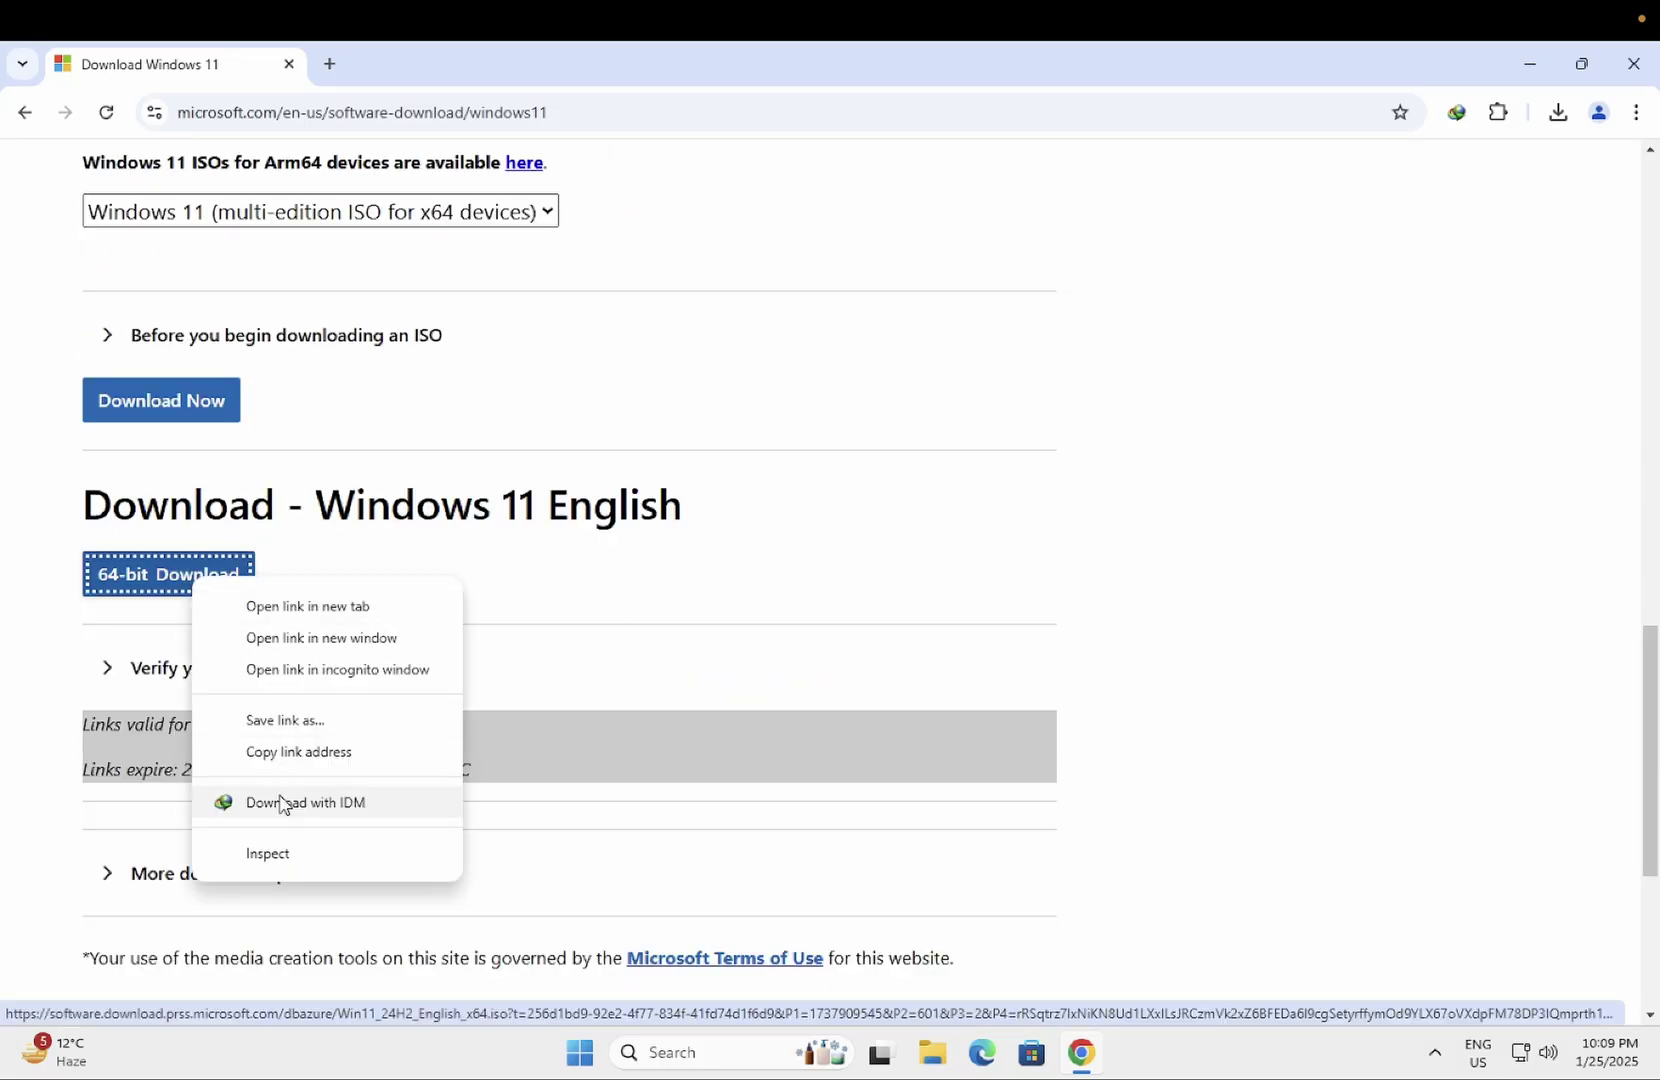
left_click(307, 802)
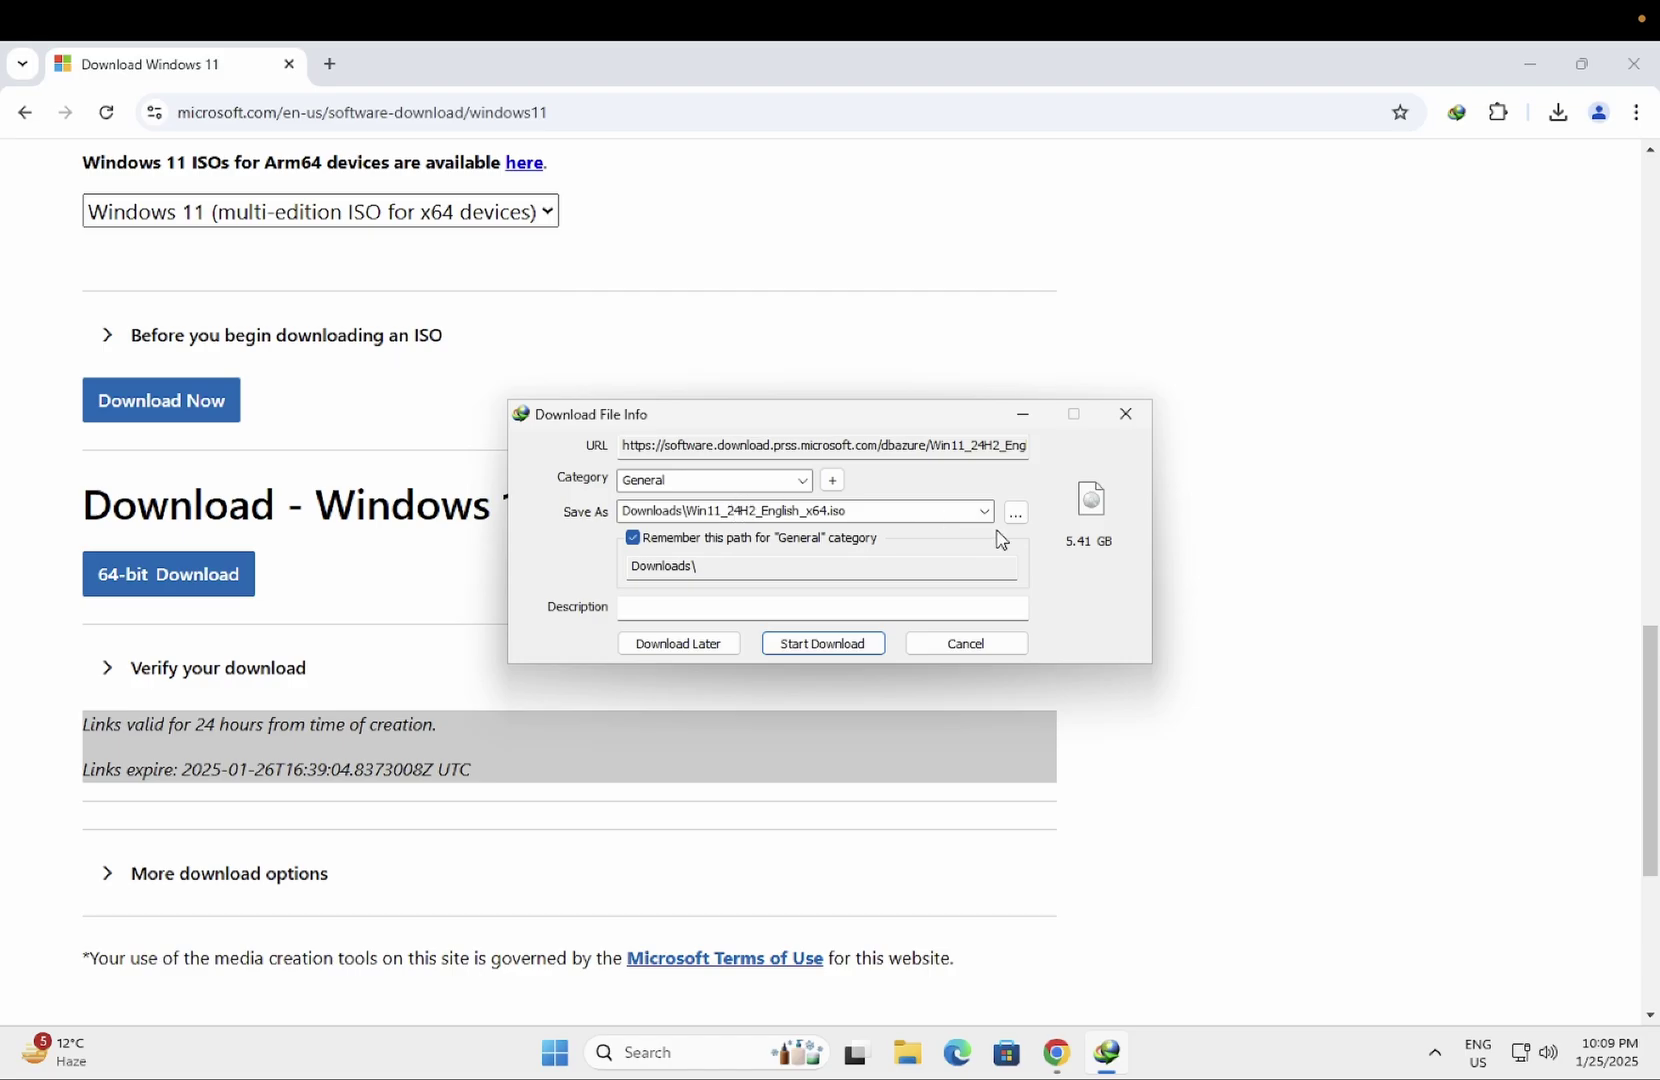
left_click(819, 644)
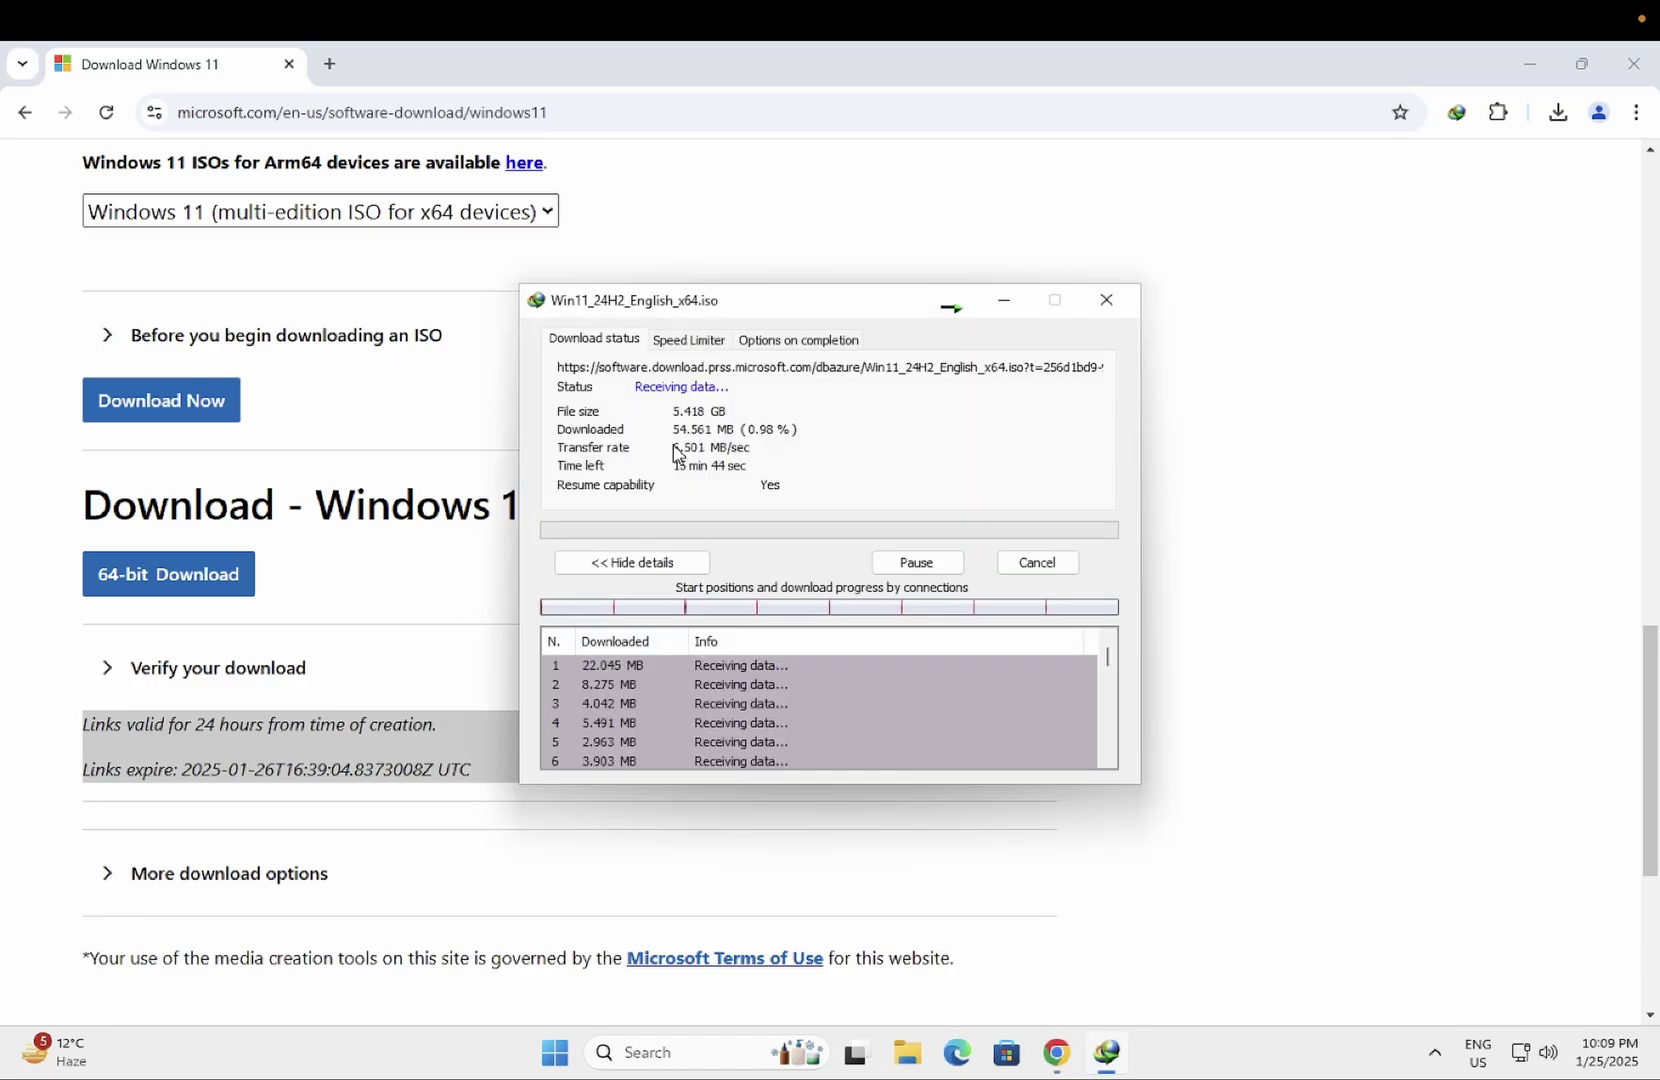
Step: Review the speed limiter and on-completion tabs, then pause the download and close its window
left_click(689, 340)
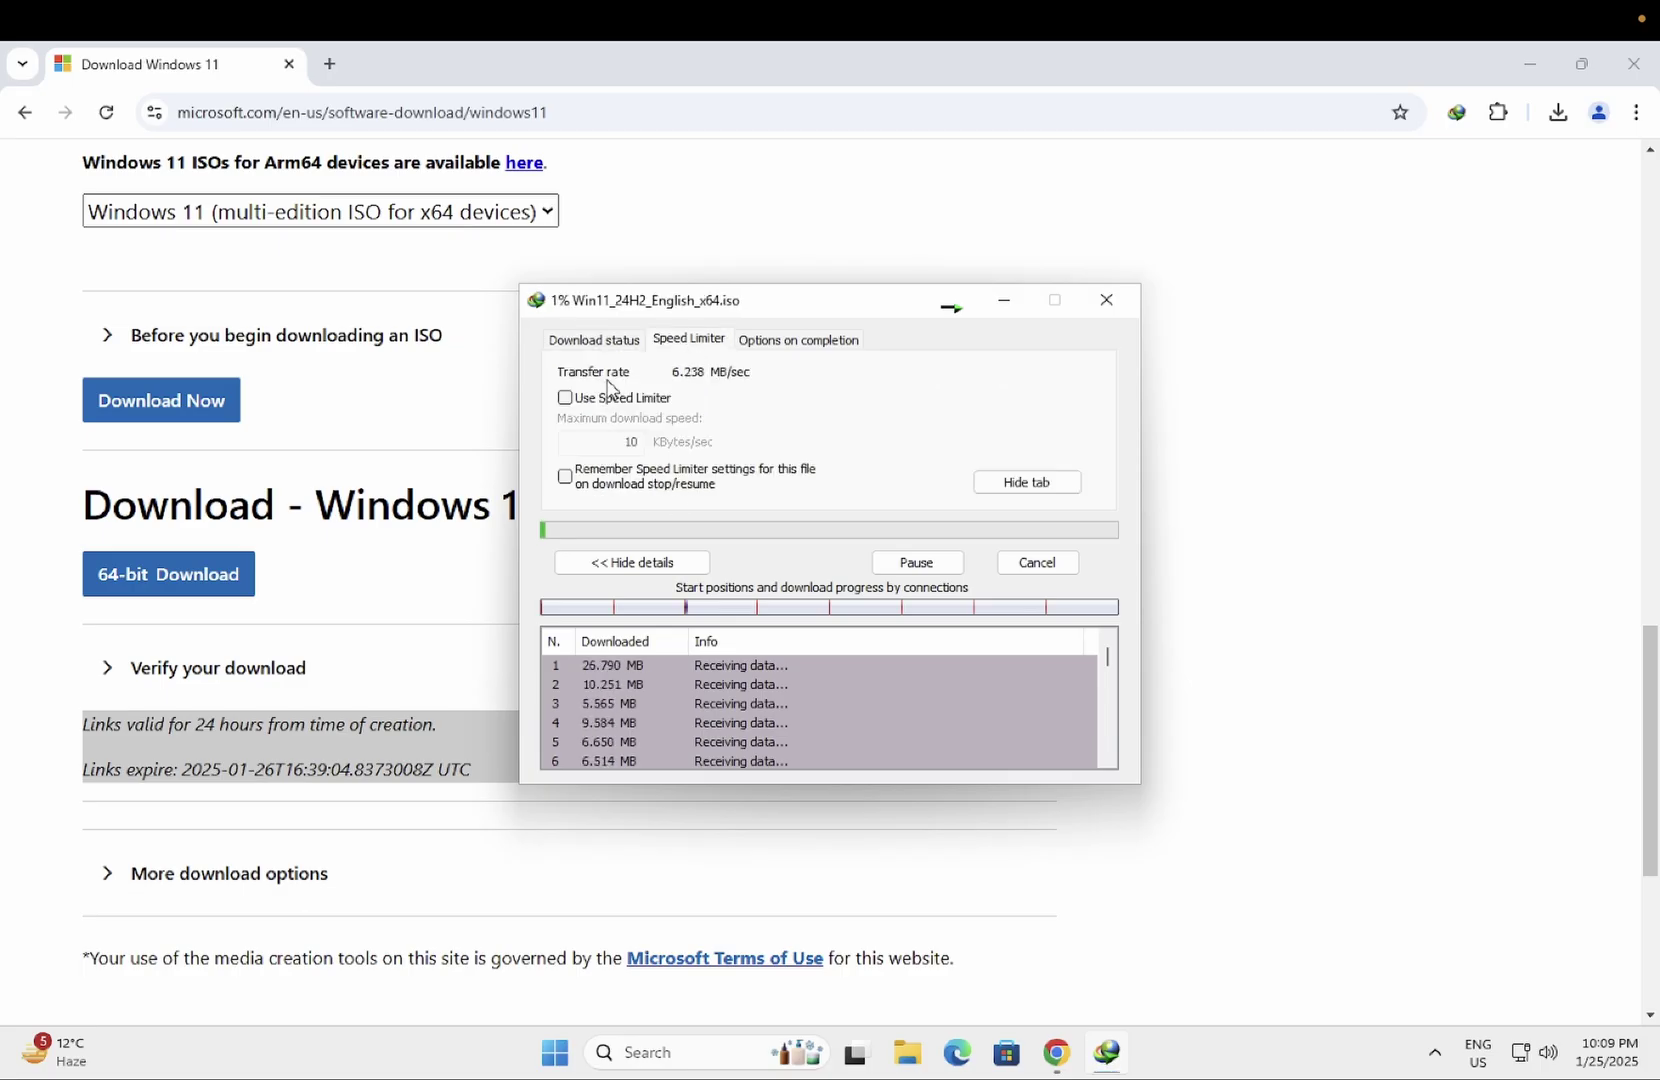
left_click(798, 344)
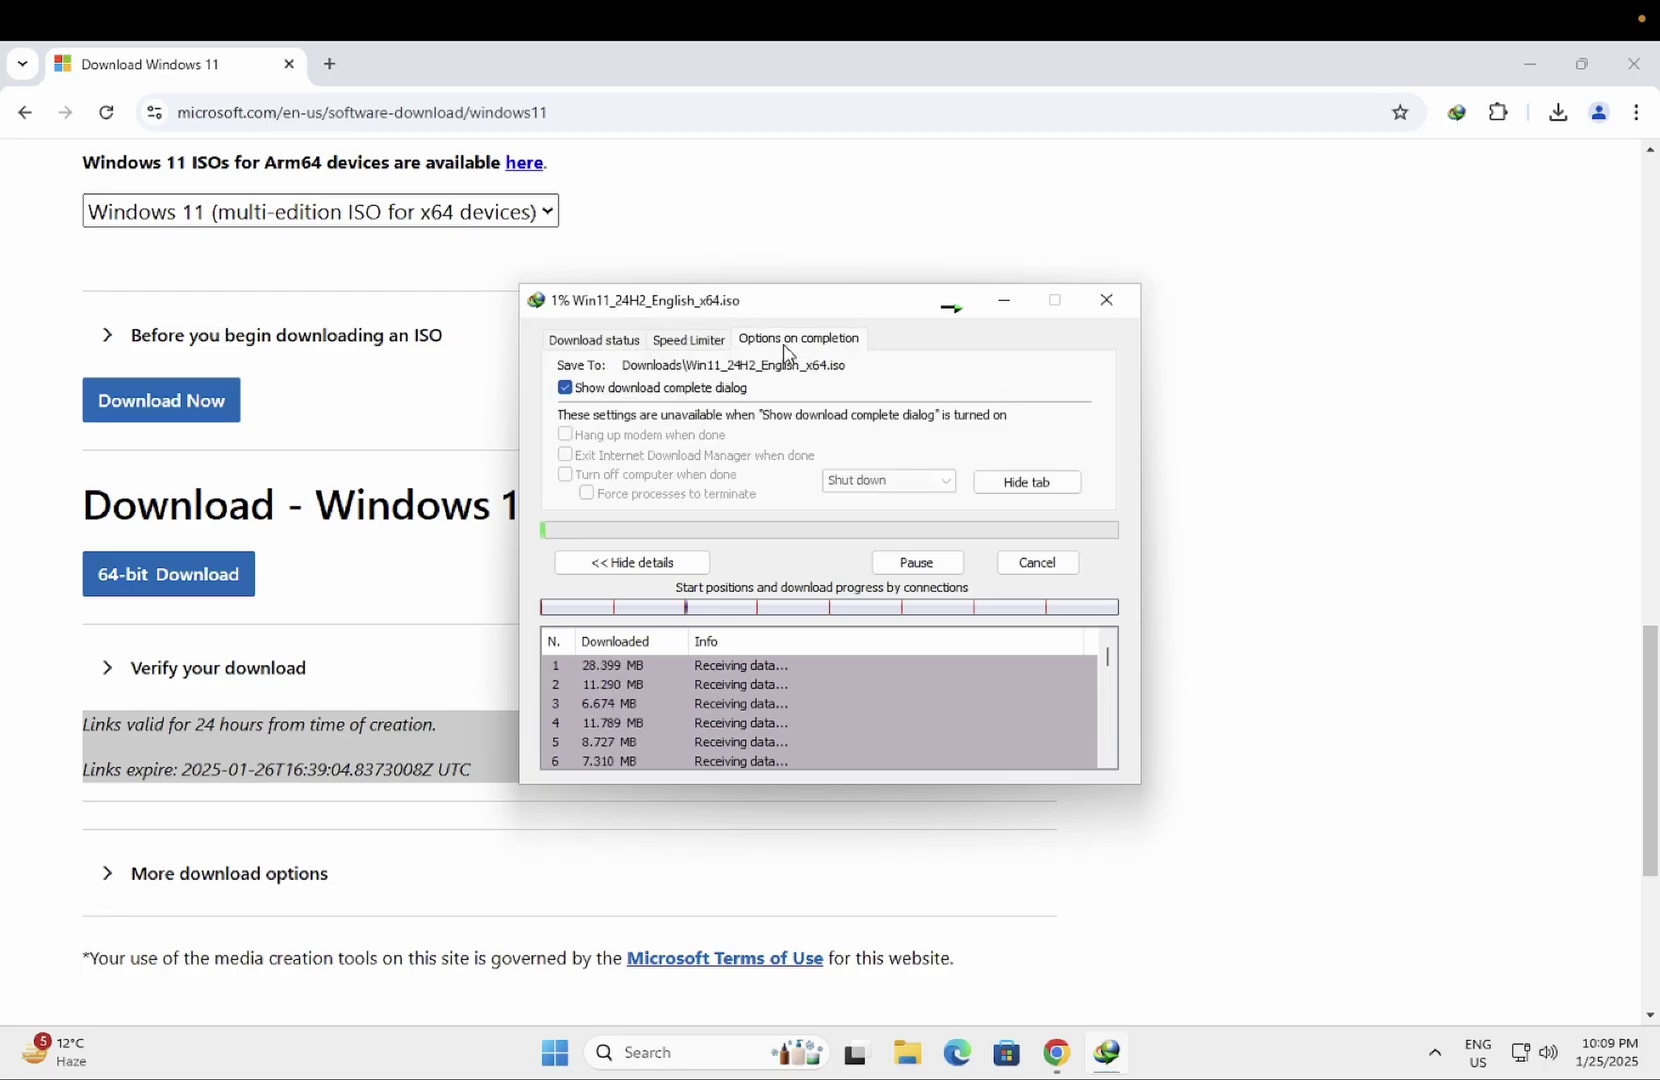
left_click(586, 342)
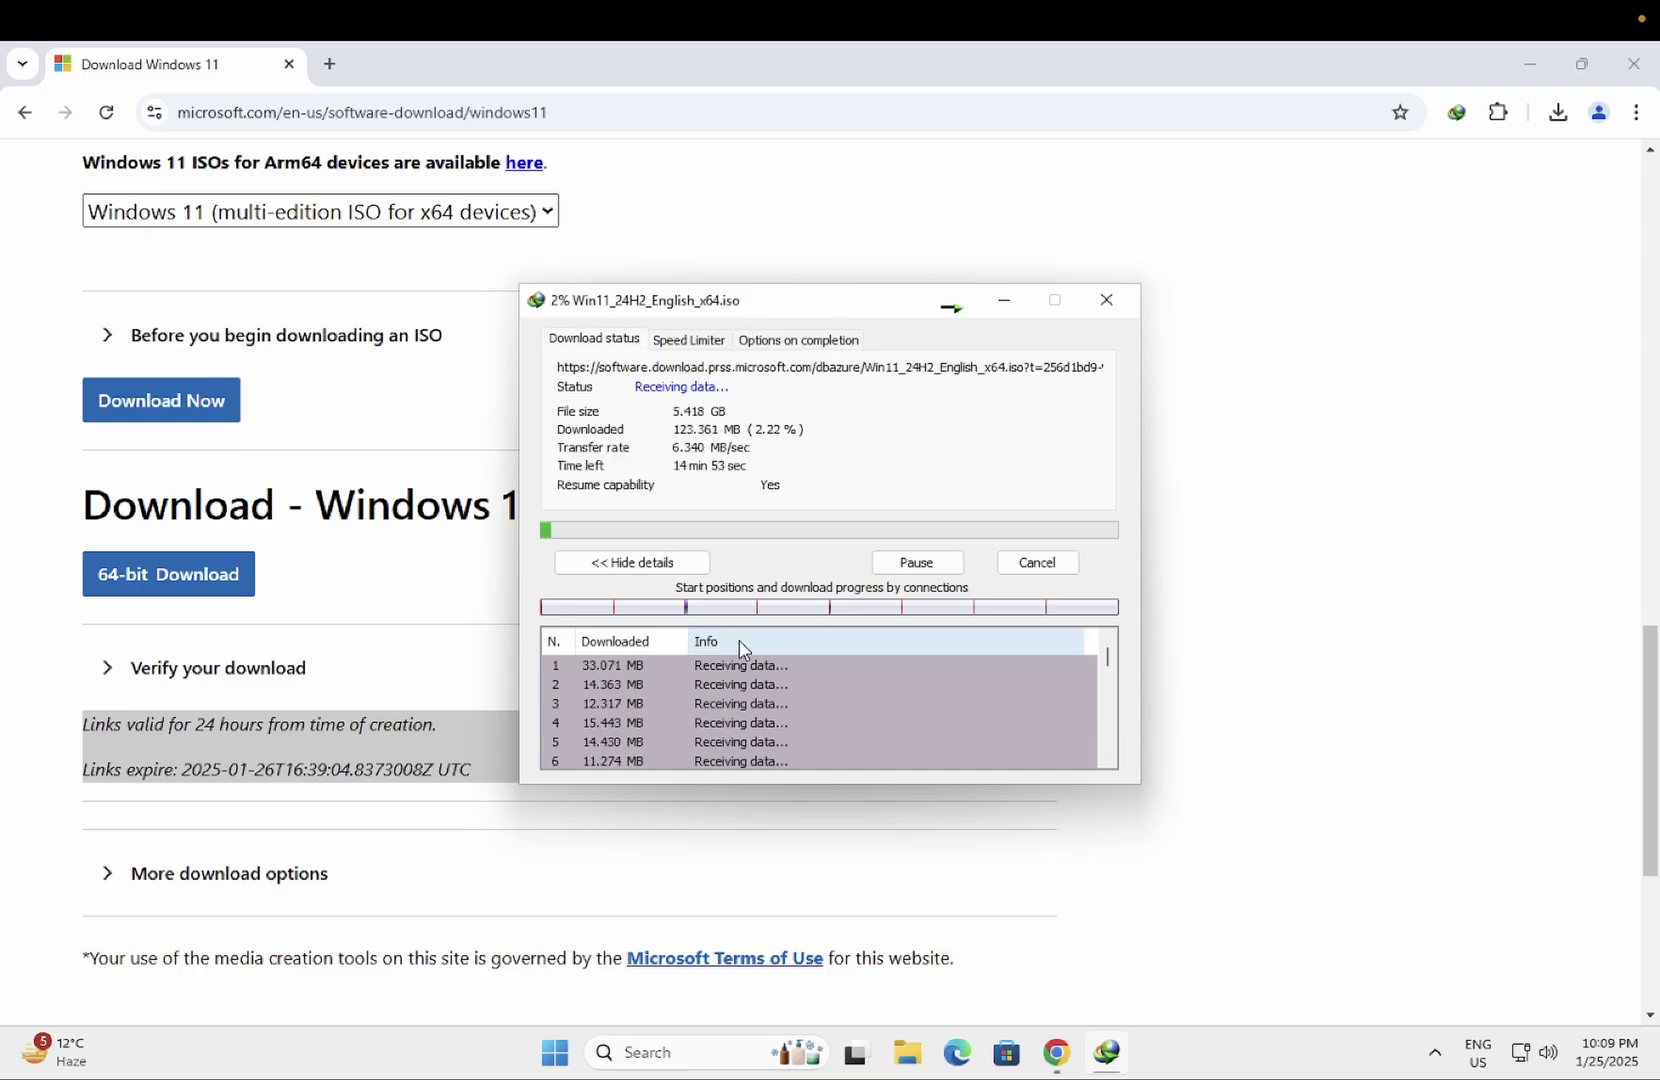
left_click(916, 565)
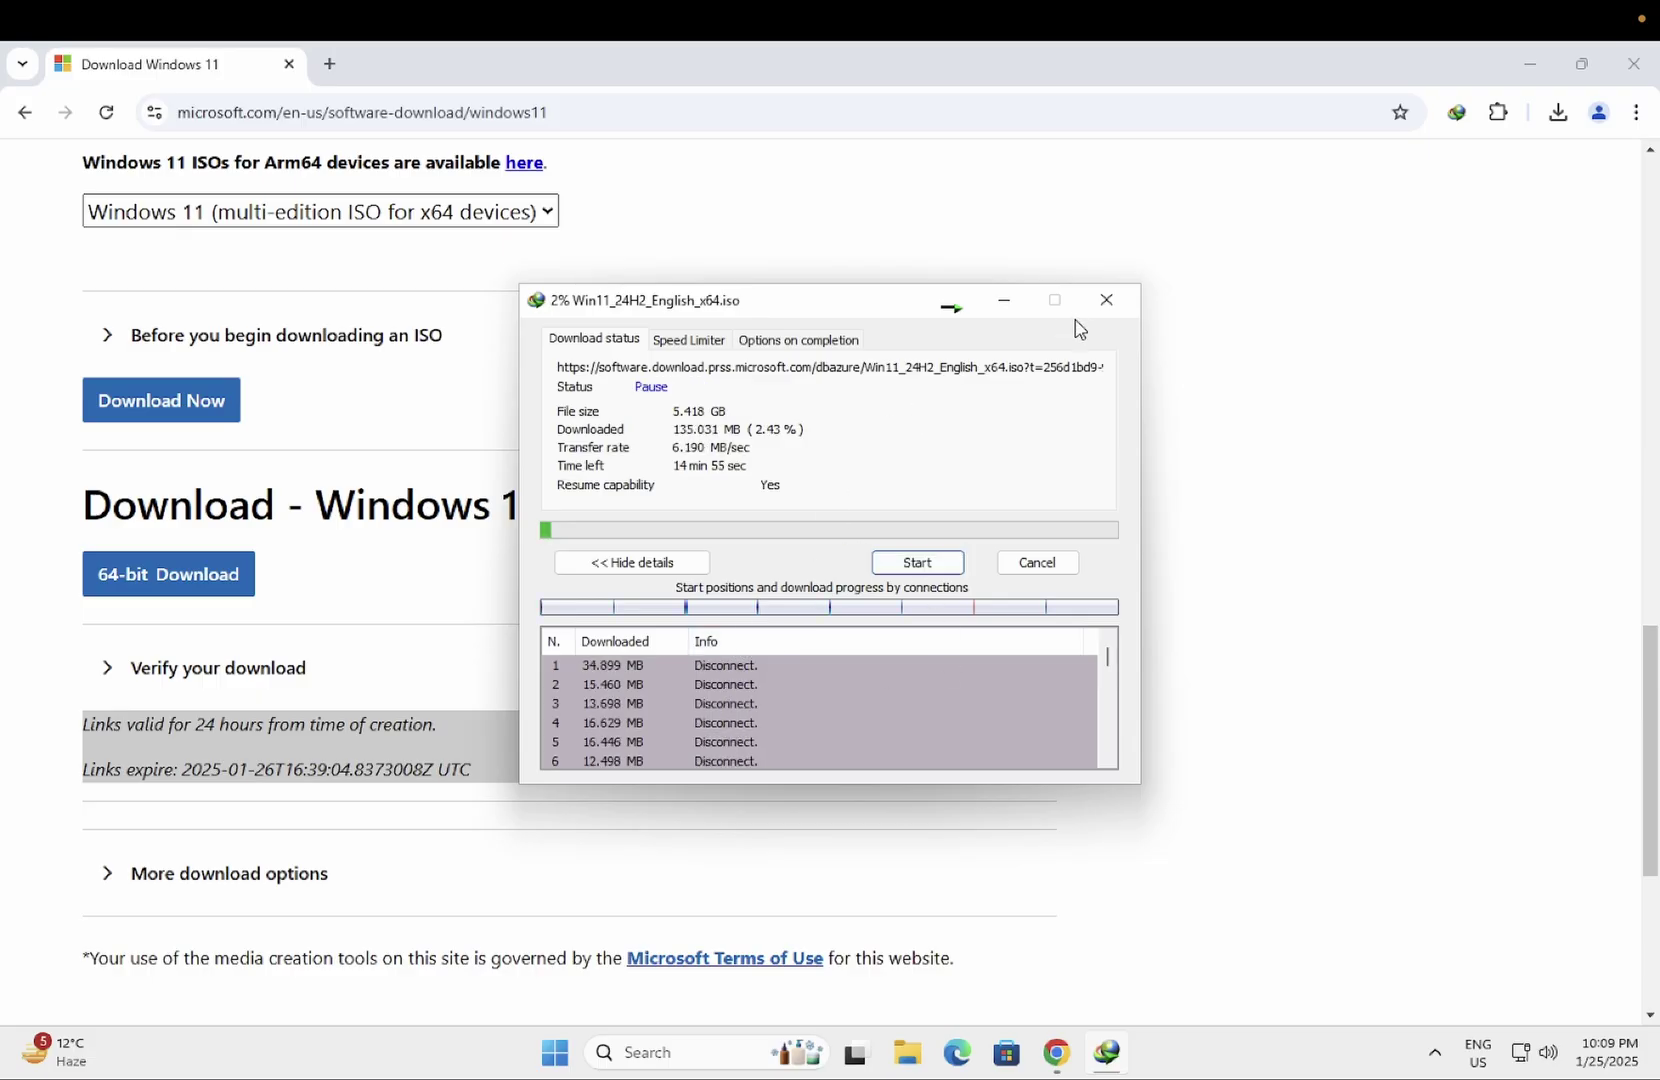
left_click(1110, 302)
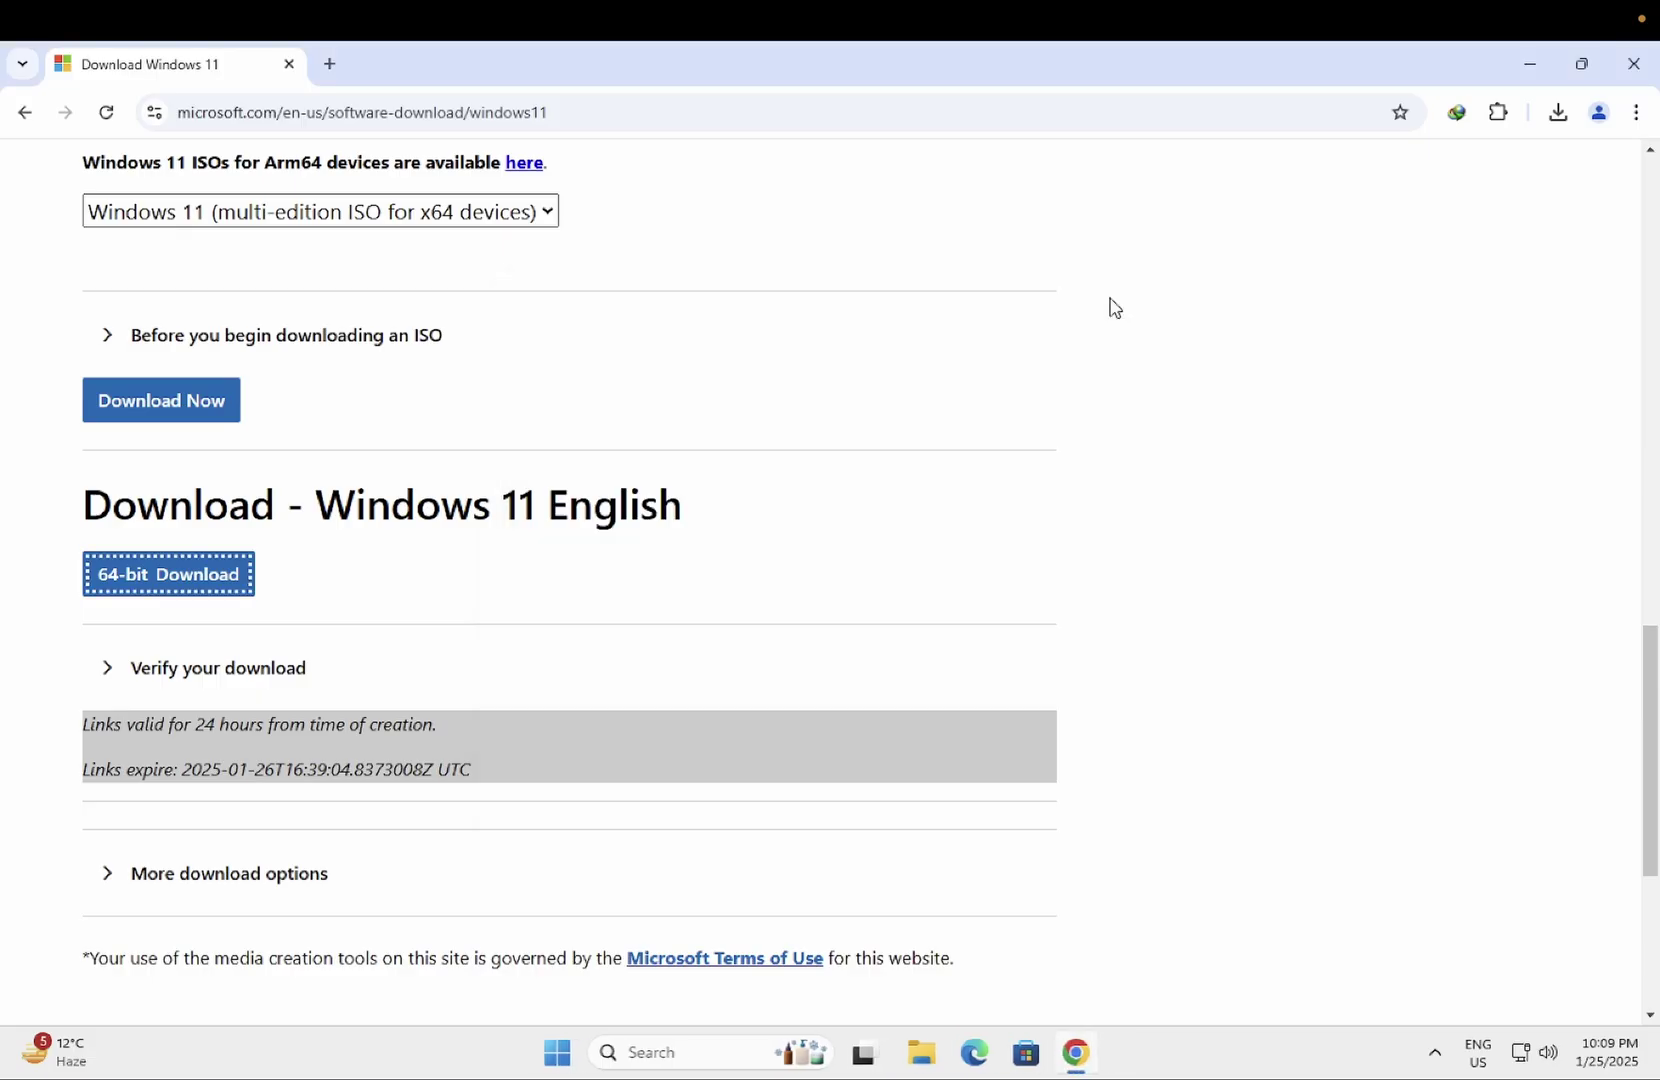
Step: Close the Chrome window, leaving the Windows desktop visible
left_click(1634, 63)
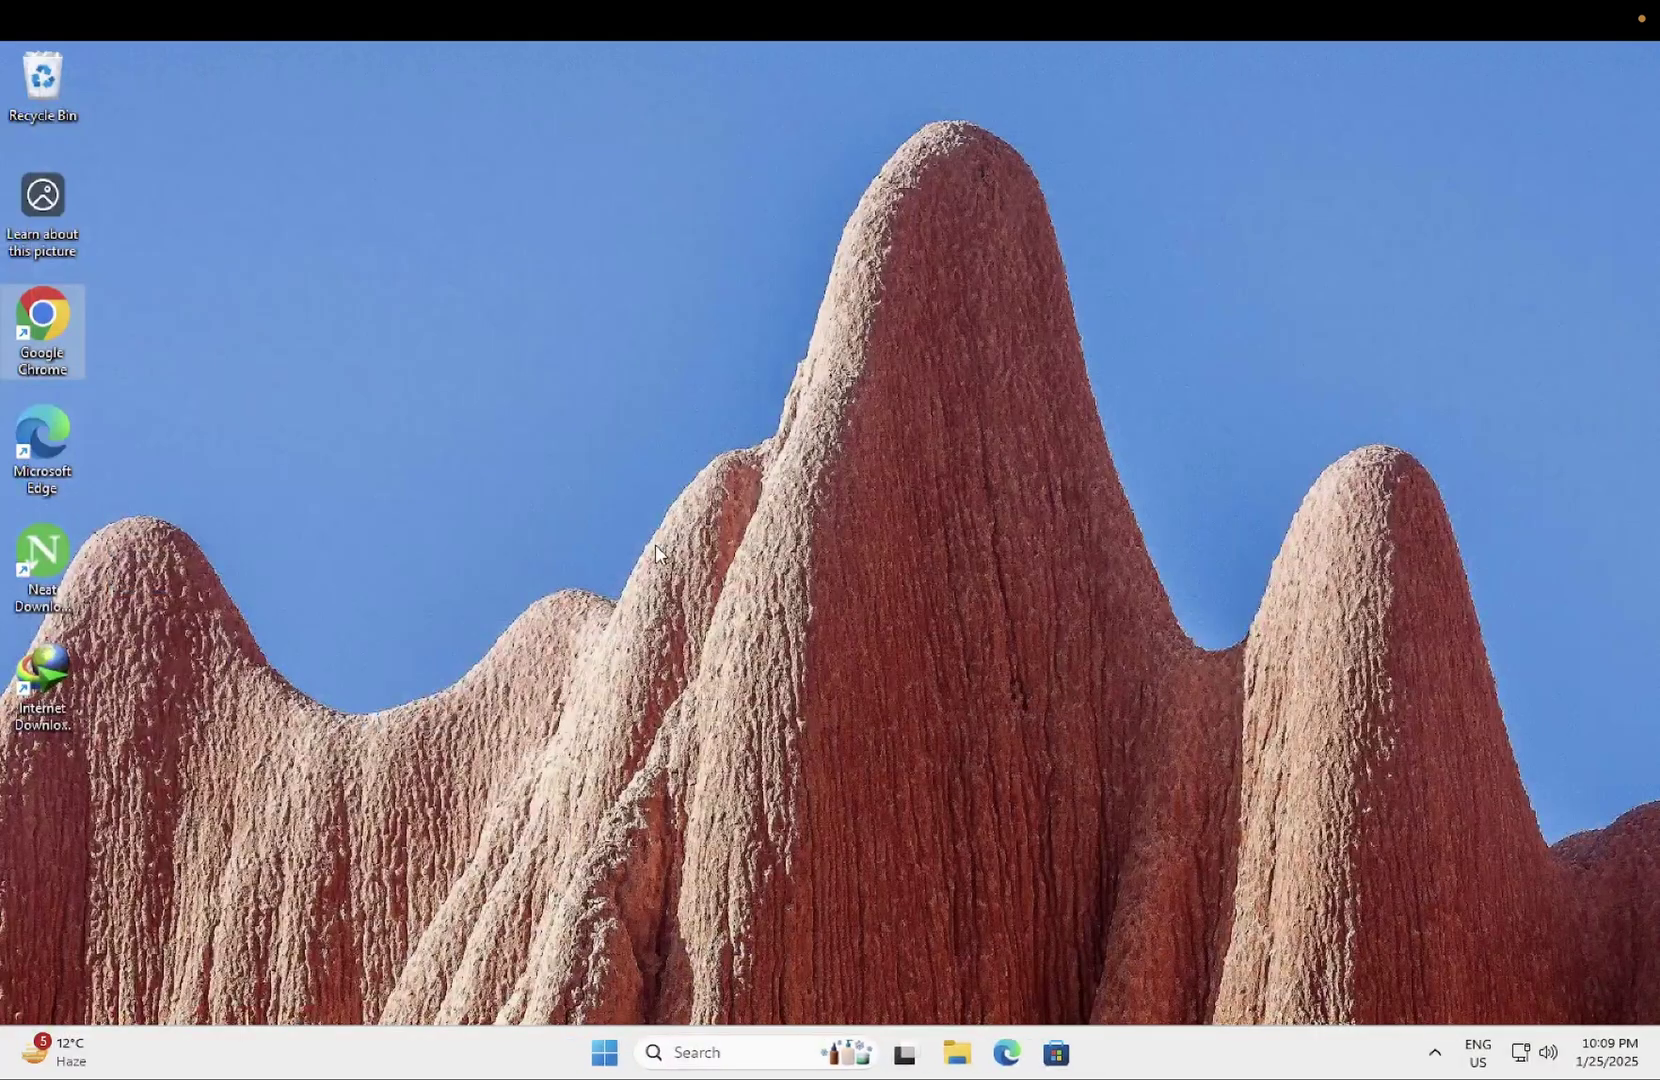